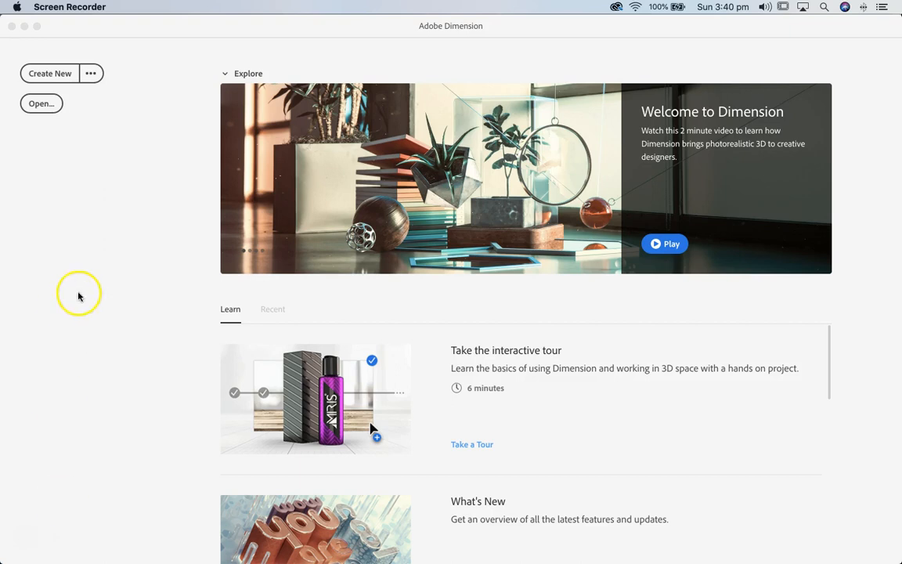
# Create a new document and add the Flip Lid Bottle model from the starter assets
pyautogui.click(54, 76)
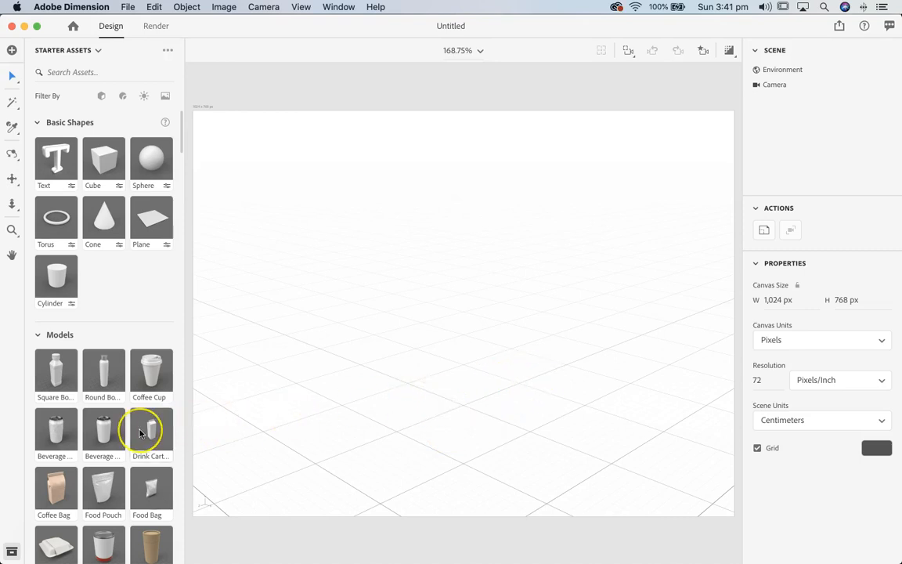
pyautogui.scroll(-5, 144, 431)
pyautogui.scroll(-3, 141, 432)
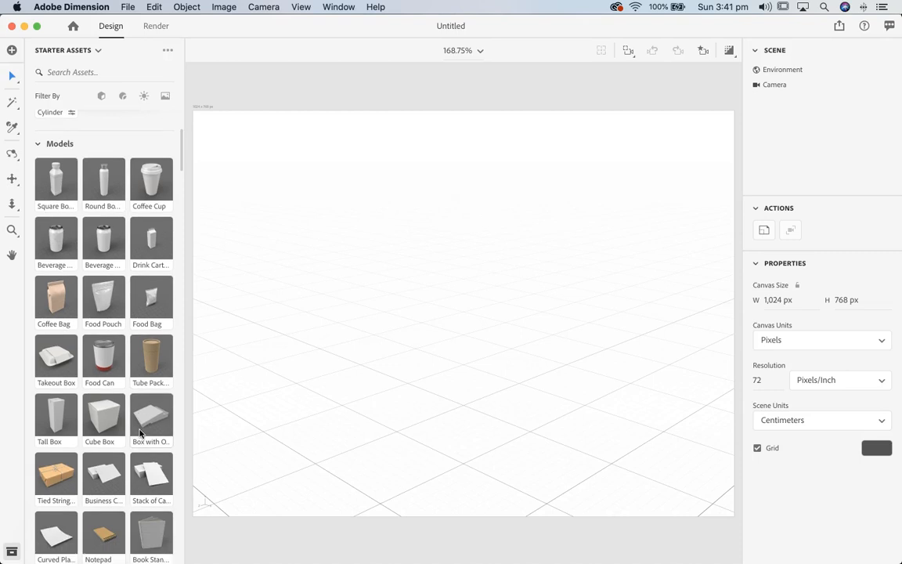
pyautogui.scroll(-3, 141, 433)
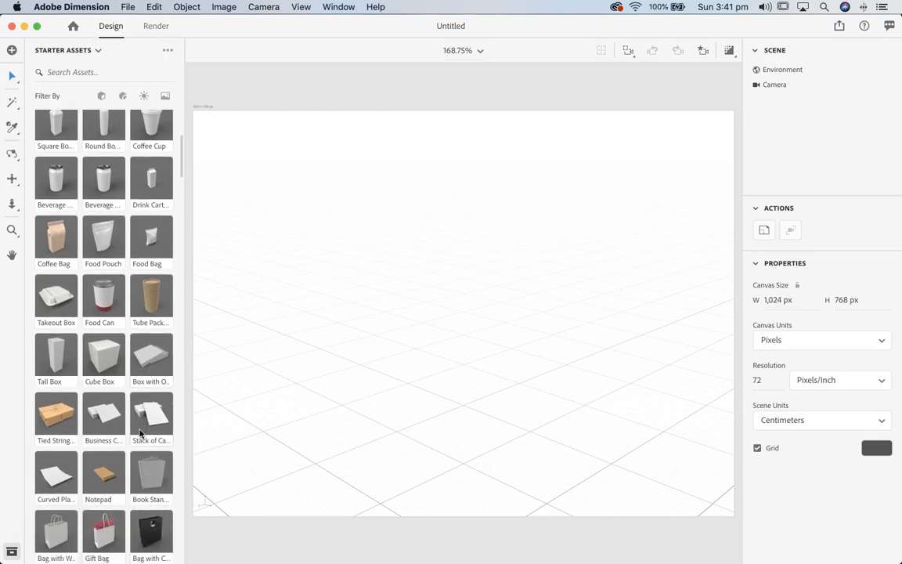
pyautogui.scroll(-1, 141, 433)
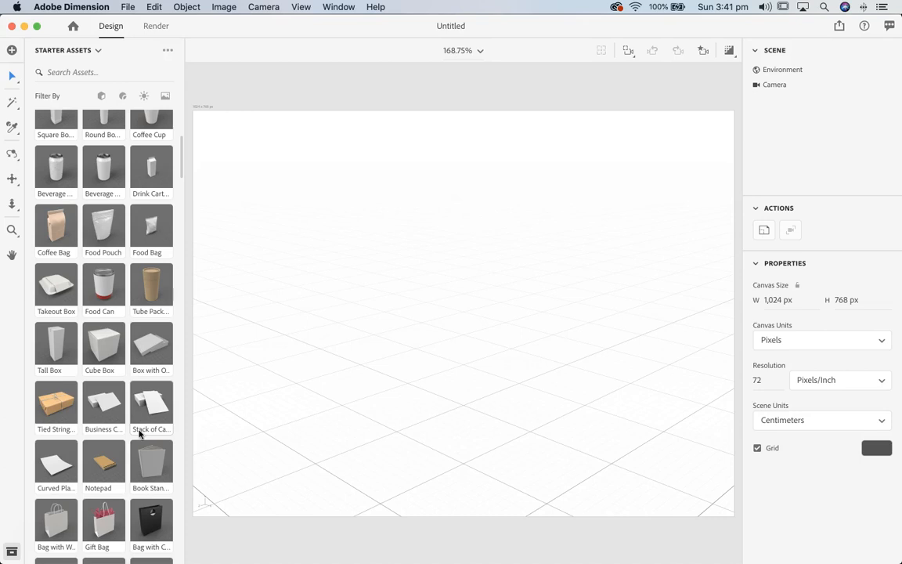
pyautogui.scroll(-1, 103, 434)
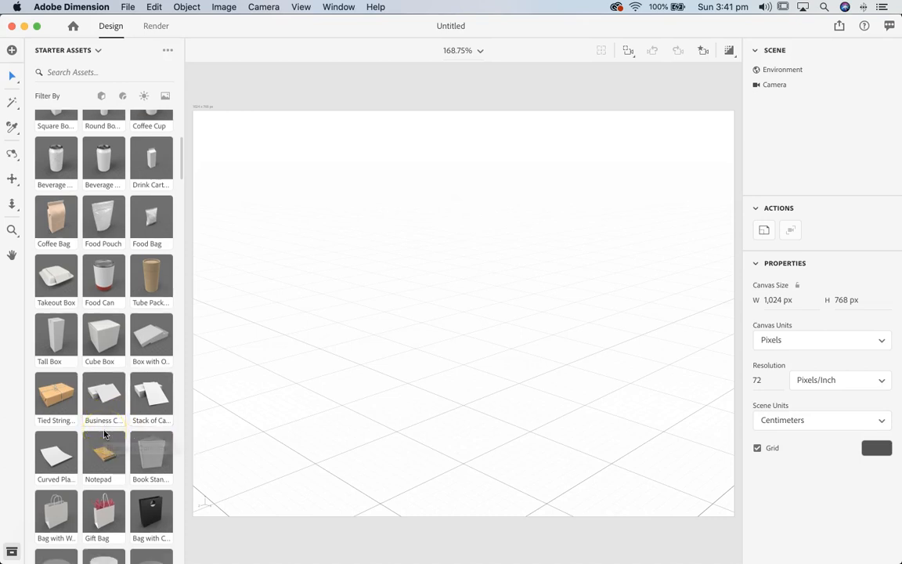
pyautogui.scroll(10, 104, 433)
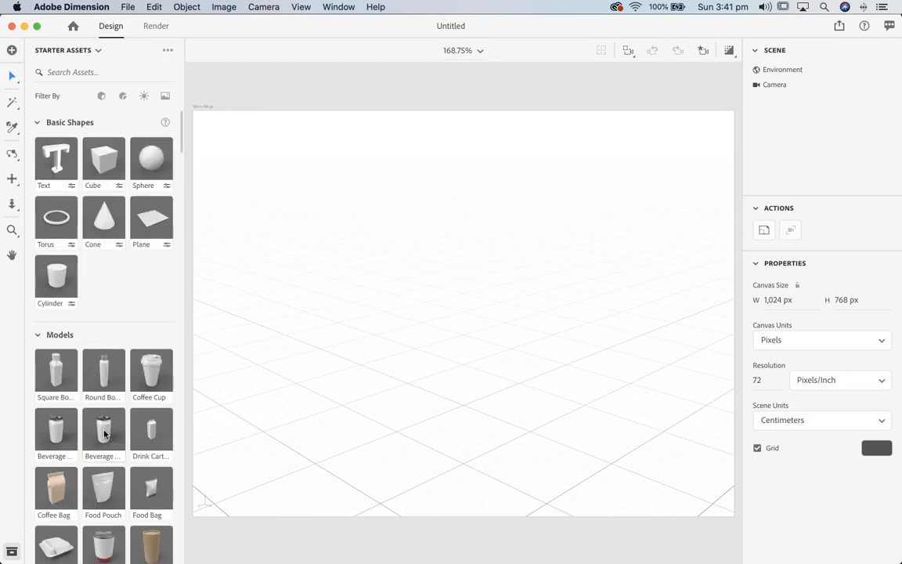
pyautogui.scroll(-3, 104, 432)
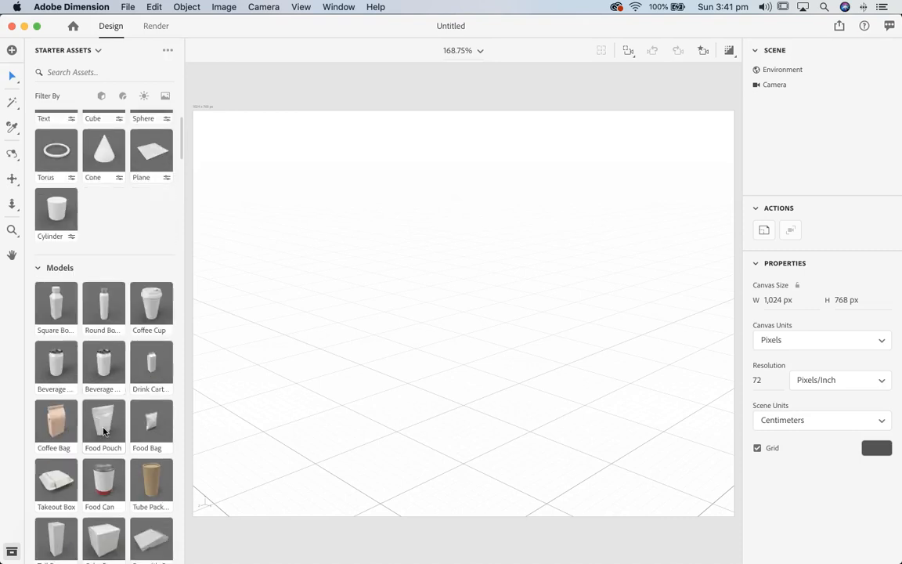
pyautogui.scroll(-15, 104, 430)
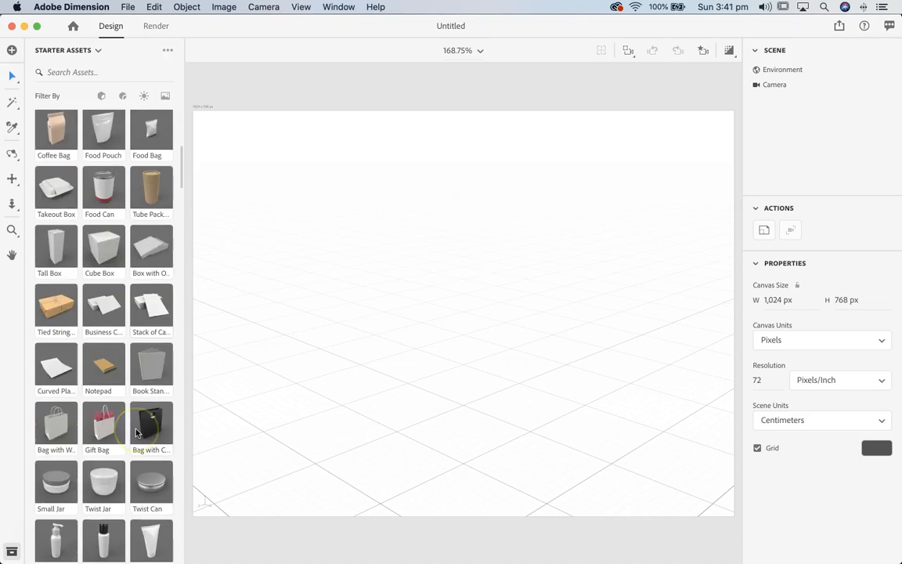
pyautogui.scroll(-1, 137, 432)
pyautogui.click(109, 433)
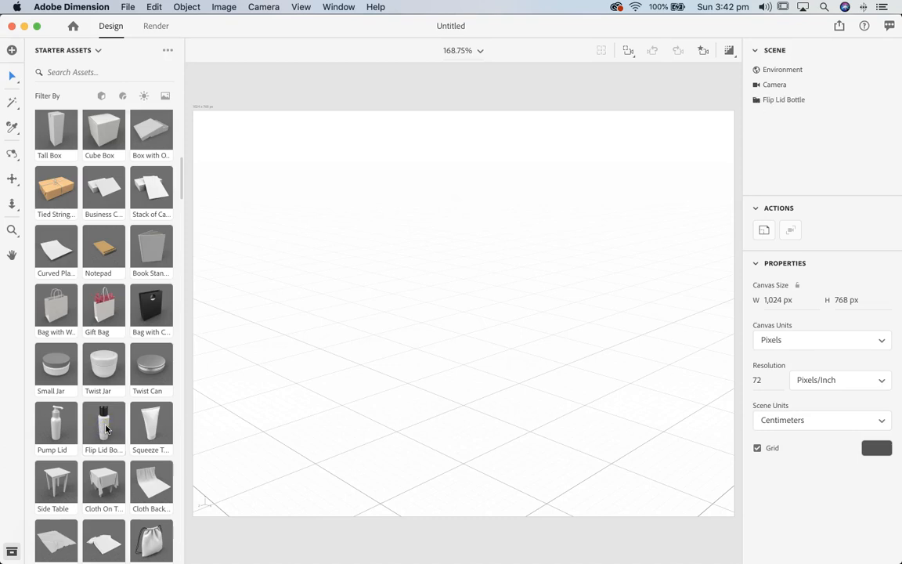
pyautogui.moveTo(445, 418); pyautogui.dragTo(479, 427)
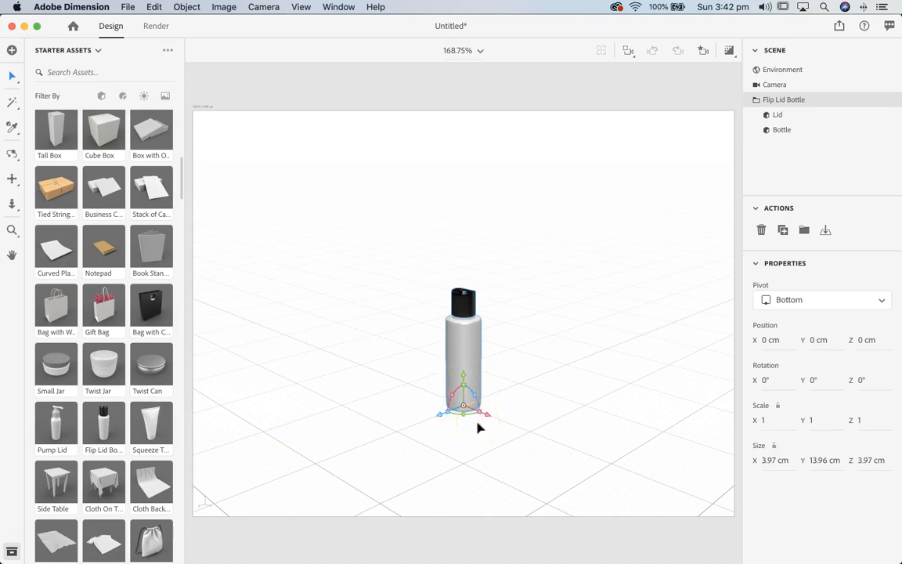
# Add the Squeeze Tube and Small Jar models from the starter assets to the scene
pyautogui.scroll(-1, 158, 425)
pyautogui.click(150, 417)
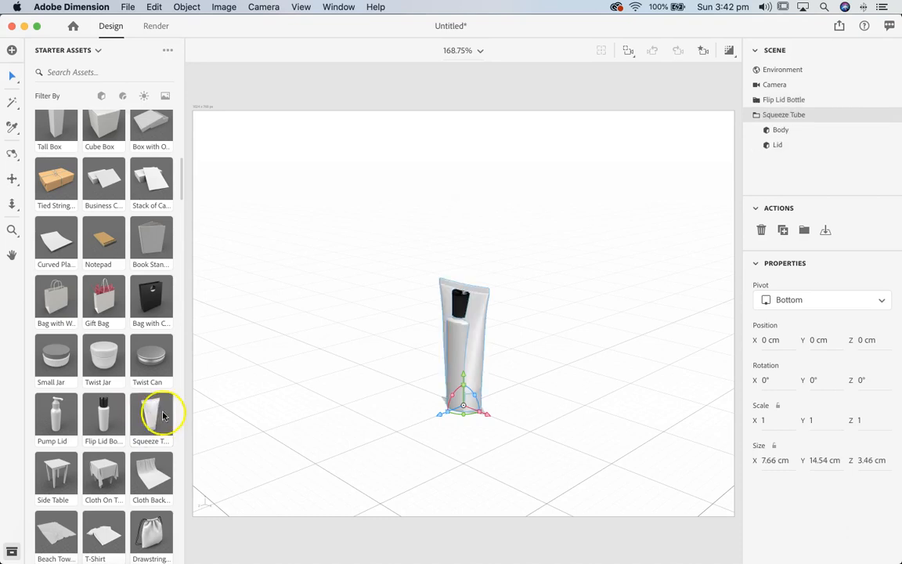
pyautogui.click(55, 365)
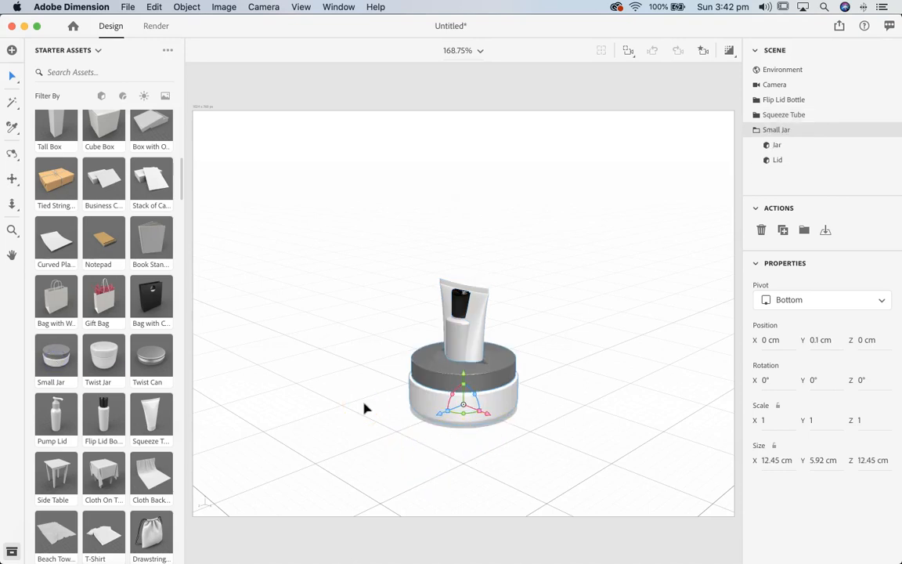
# Review the Select tool's variants, selection modes and options such as Group Select and Align to Scene
pyautogui.click(317, 421)
pyautogui.click(409, 424)
pyautogui.click(467, 417)
pyautogui.moveTo(467, 417); pyautogui.dragTo(359, 417)
pyautogui.click(12, 74)
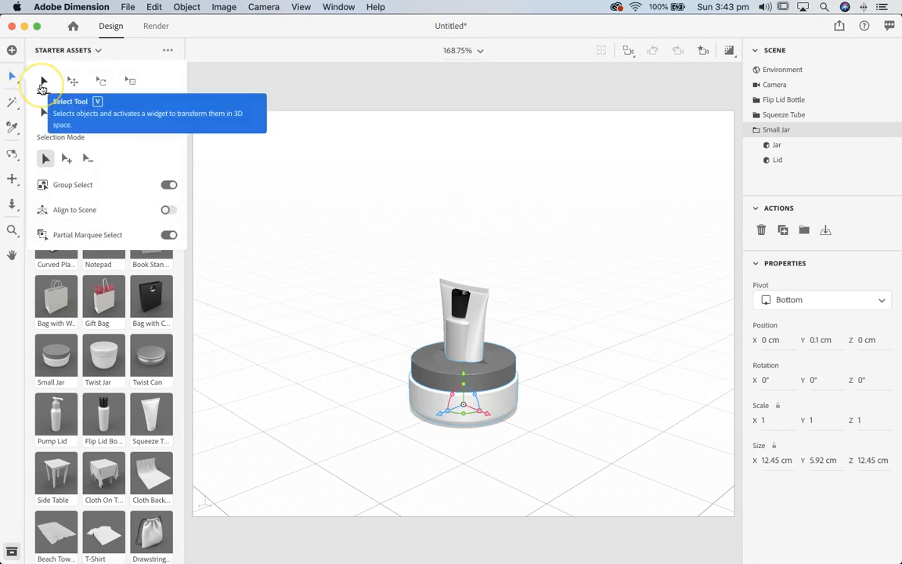
pyautogui.click(9, 75)
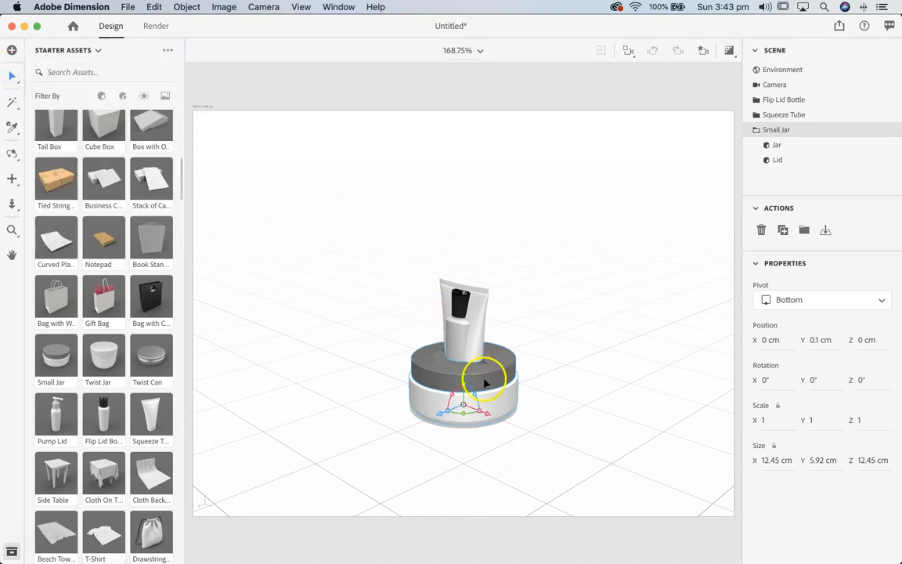
pyautogui.click(13, 75)
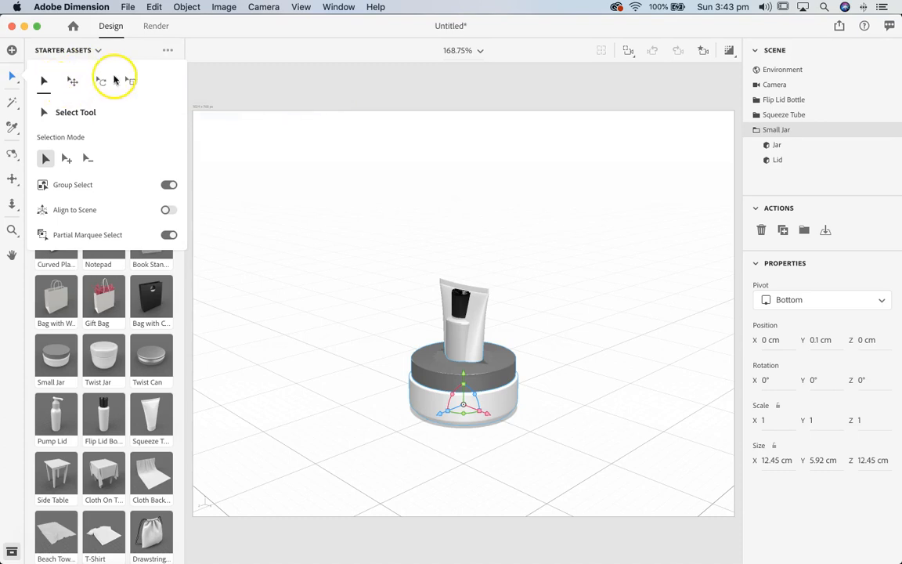
pyautogui.click(12, 75)
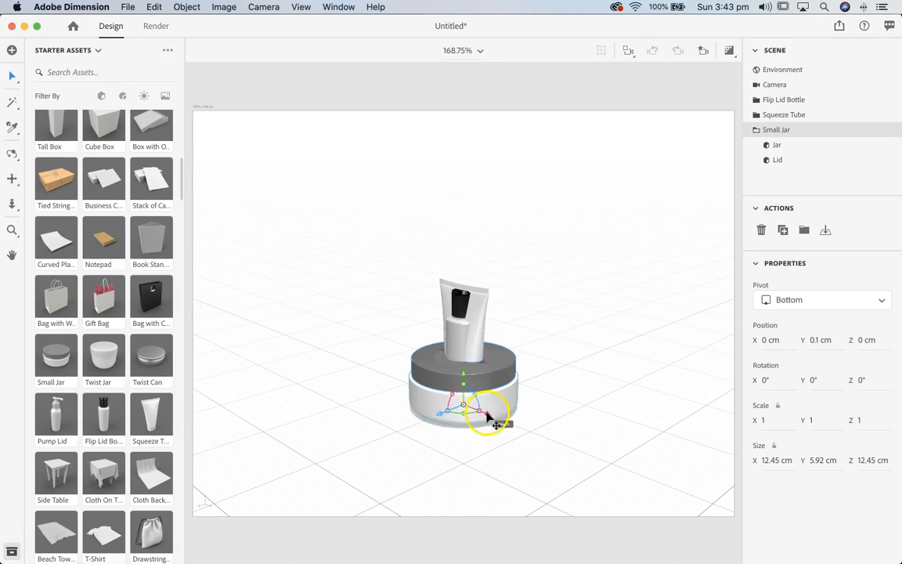
# Move the Small Jar along X to about 10.7 cm and scale it uniformly to about 0.6
pyautogui.moveTo(487, 420); pyautogui.dragTo(588, 412)
pyautogui.click(544, 470)
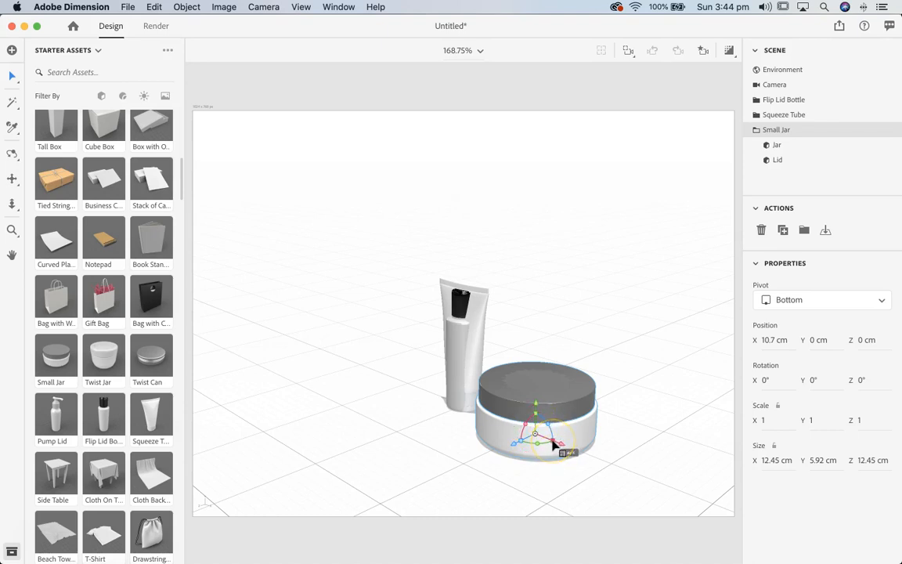
pyautogui.moveTo(552, 443)
pyautogui.mouseDown()
pyautogui.moveTo(546, 437)
pyautogui.moveTo(547, 450)
pyautogui.mouseUp()
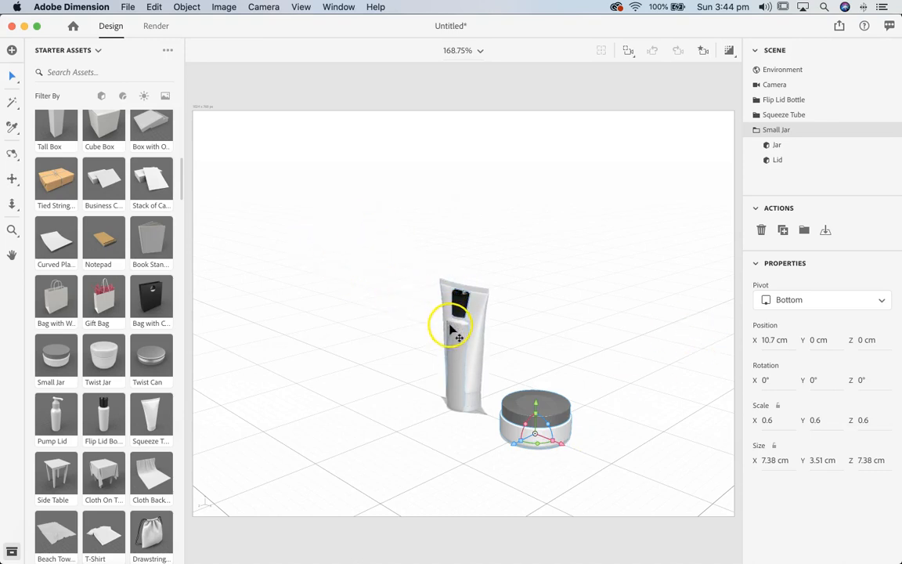
# Examine how the scene list groups the Flip Lid Bottle's parts and how its entries match the models on the canvas
pyautogui.click(451, 333)
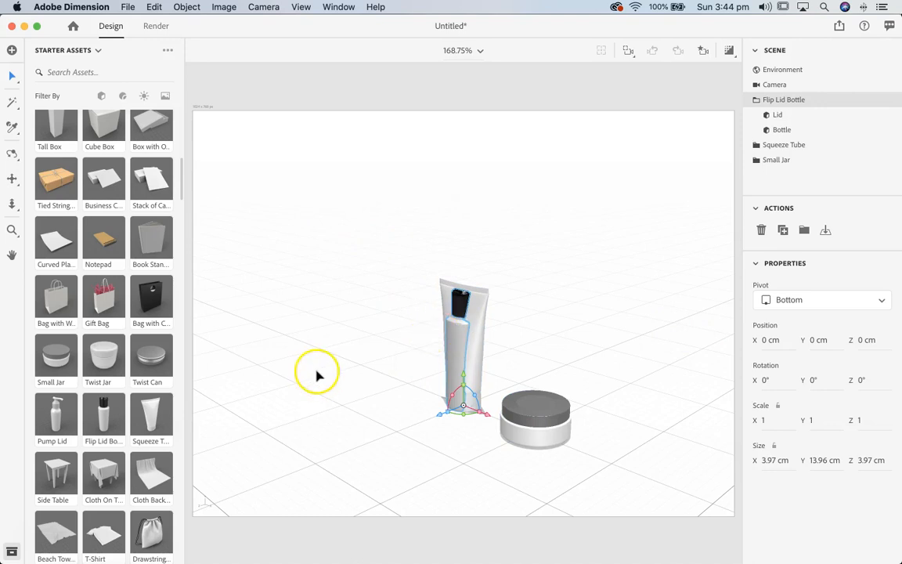
pyautogui.click(754, 51)
pyautogui.click(755, 51)
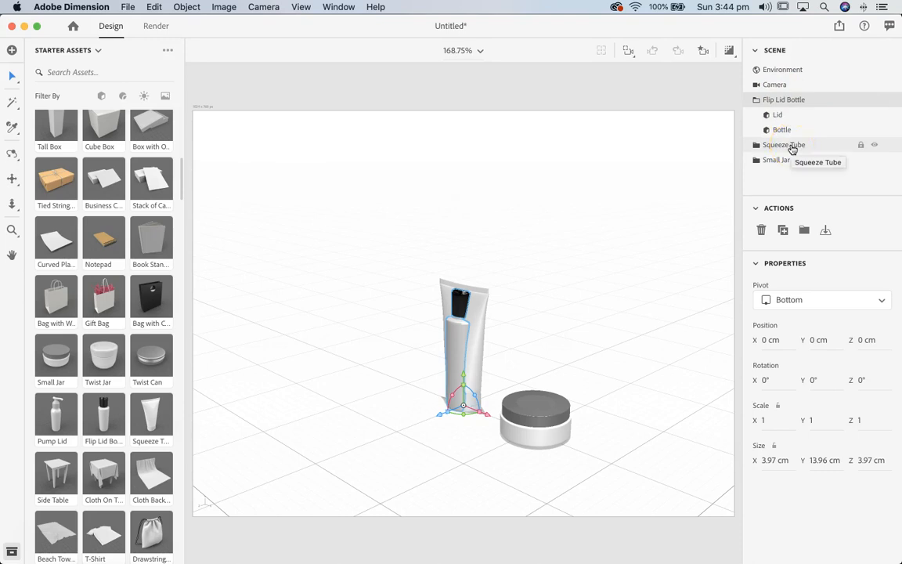
pyautogui.click(772, 103)
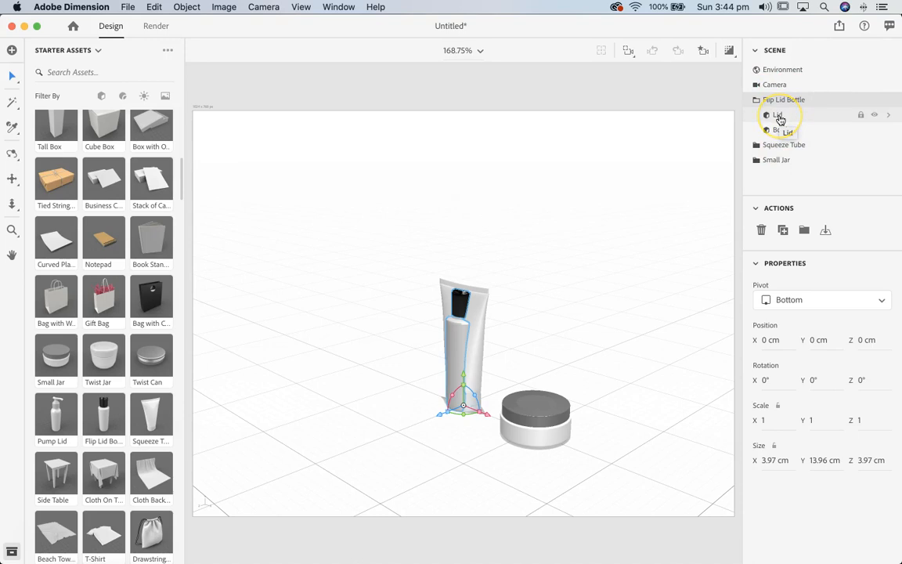
pyautogui.click(785, 108)
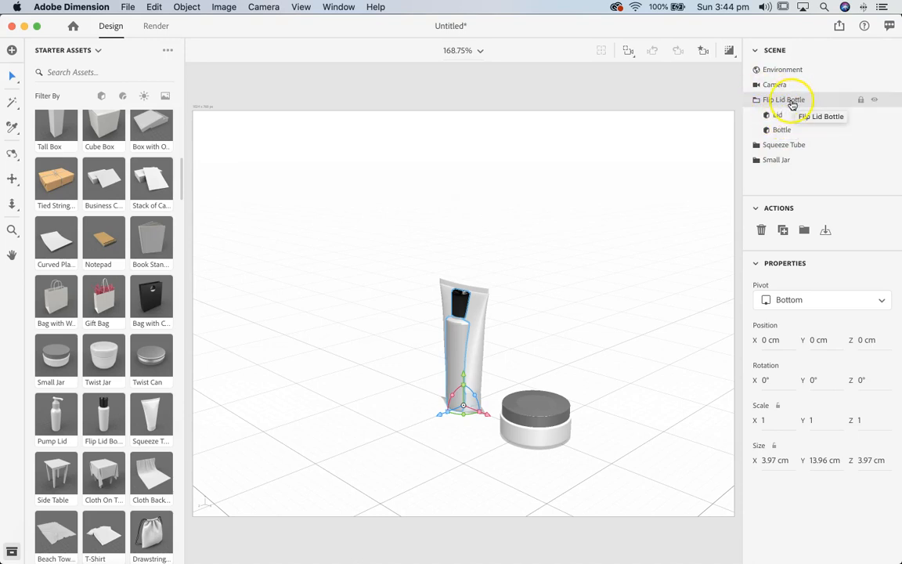
pyautogui.moveTo(779, 118)
pyautogui.mouseDown()
pyautogui.moveTo(783, 133)
pyautogui.moveTo(779, 115)
pyautogui.mouseUp()
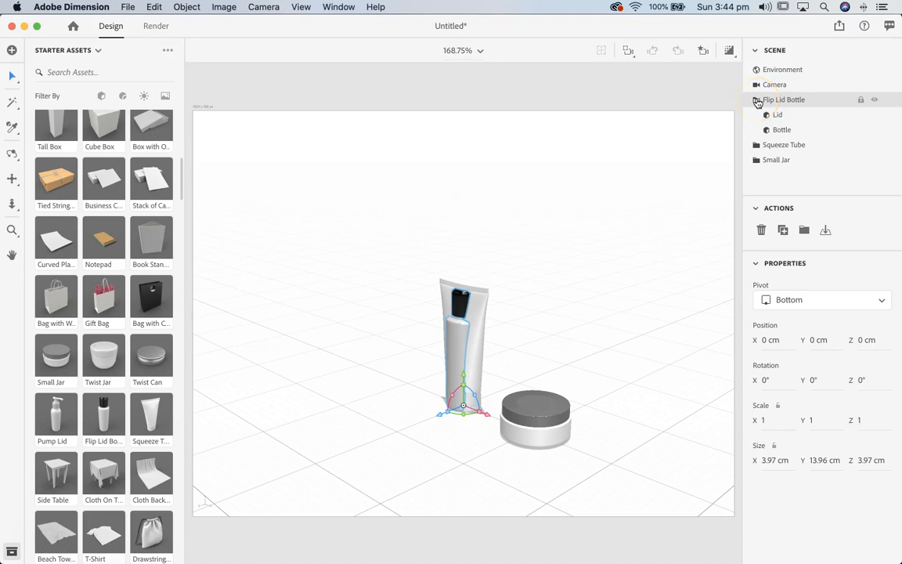
pyautogui.click(785, 147)
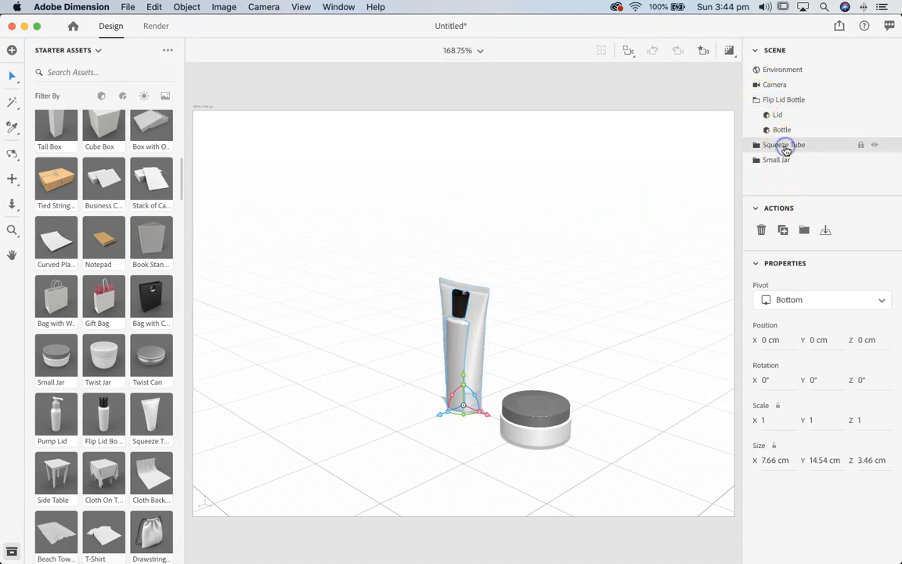
pyautogui.click(783, 101)
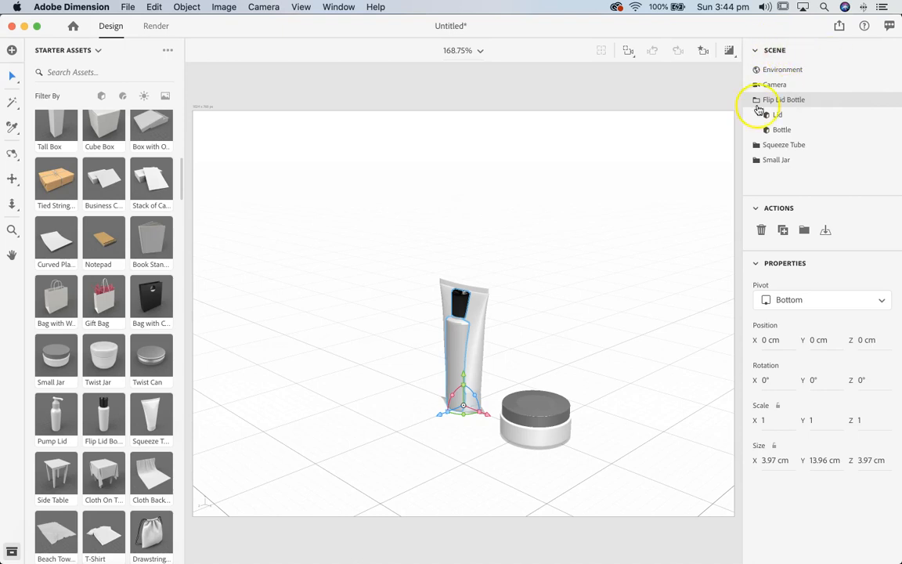
# Move the Squeeze Tube along Z to about 7.4 cm and rotate it about 56° around Y
pyautogui.click(778, 149)
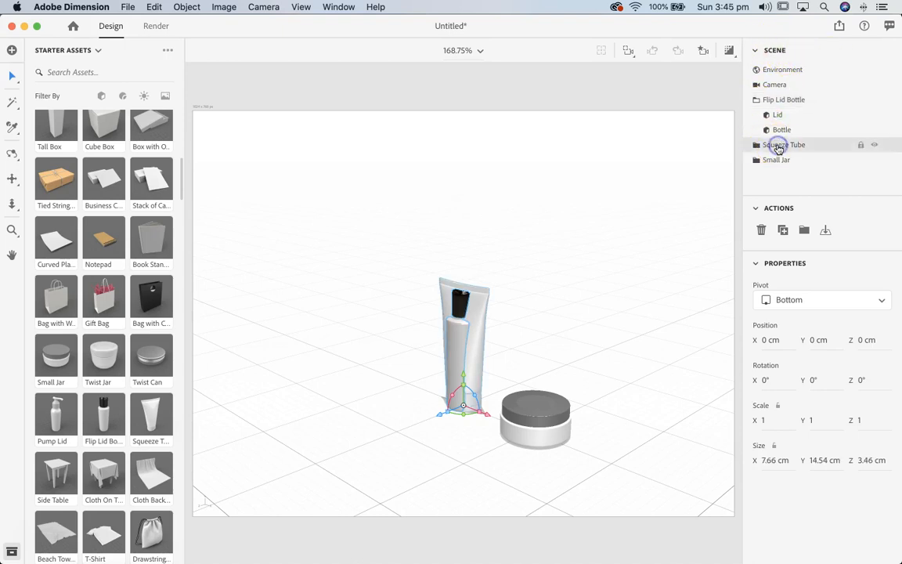
pyautogui.moveTo(440, 415); pyautogui.dragTo(395, 437)
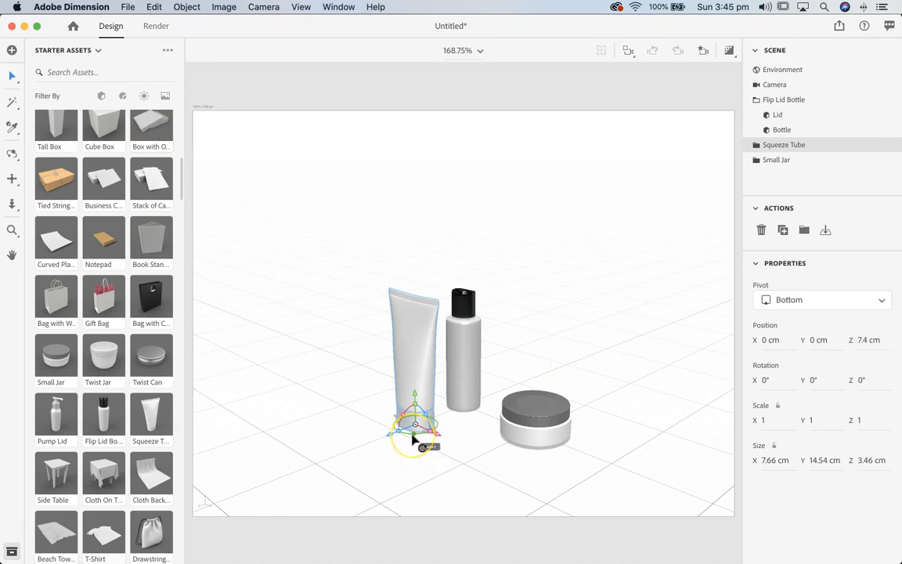
pyautogui.moveTo(415, 441); pyautogui.dragTo(442, 436)
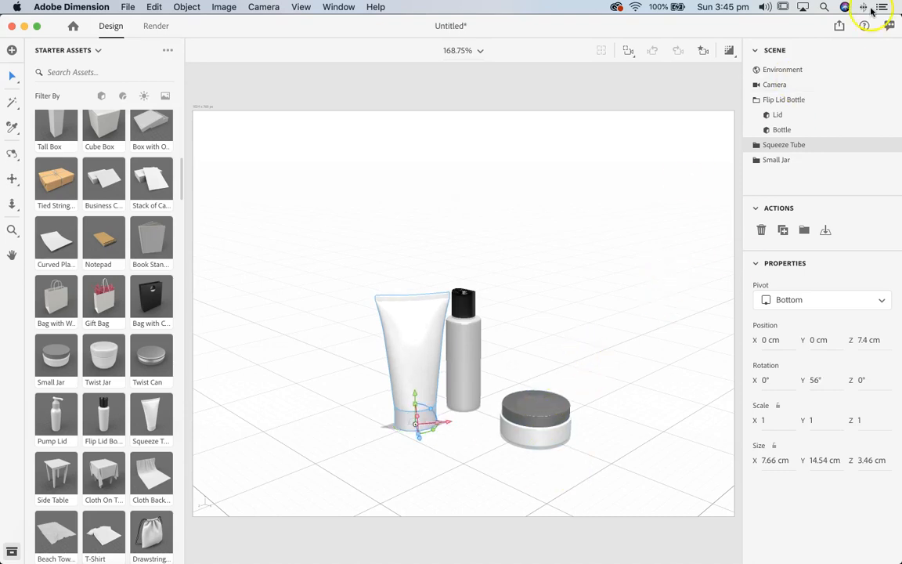
# Move the Small Jar across the ground plane to about X 8.6 cm, Z 3.3 cm, in front of the bottle
pyautogui.click(773, 160)
pyautogui.moveTo(545, 448)
pyautogui.mouseDown()
pyautogui.moveTo(562, 445)
pyautogui.moveTo(480, 444)
pyautogui.moveTo(486, 453)
pyautogui.moveTo(531, 455)
pyautogui.moveTo(528, 449)
pyautogui.mouseUp()
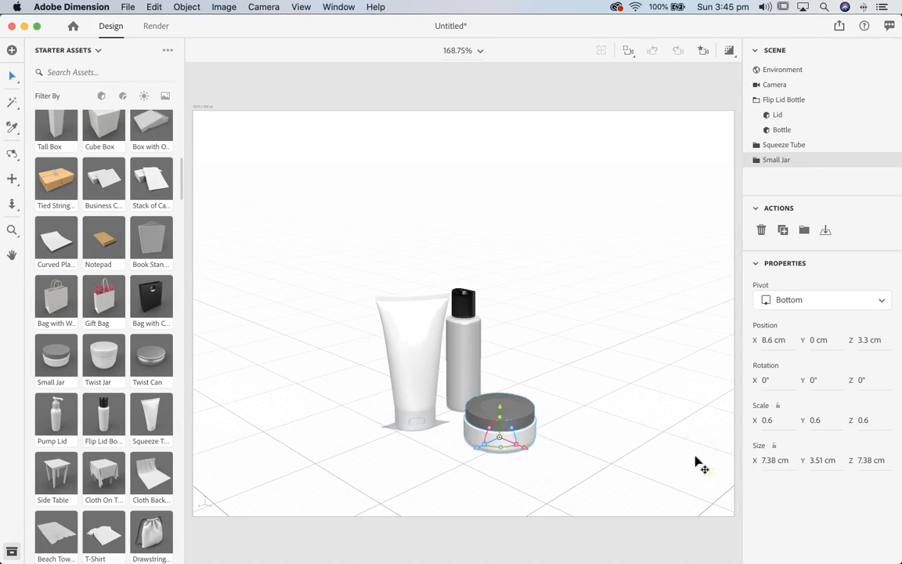
pyautogui.click(701, 468)
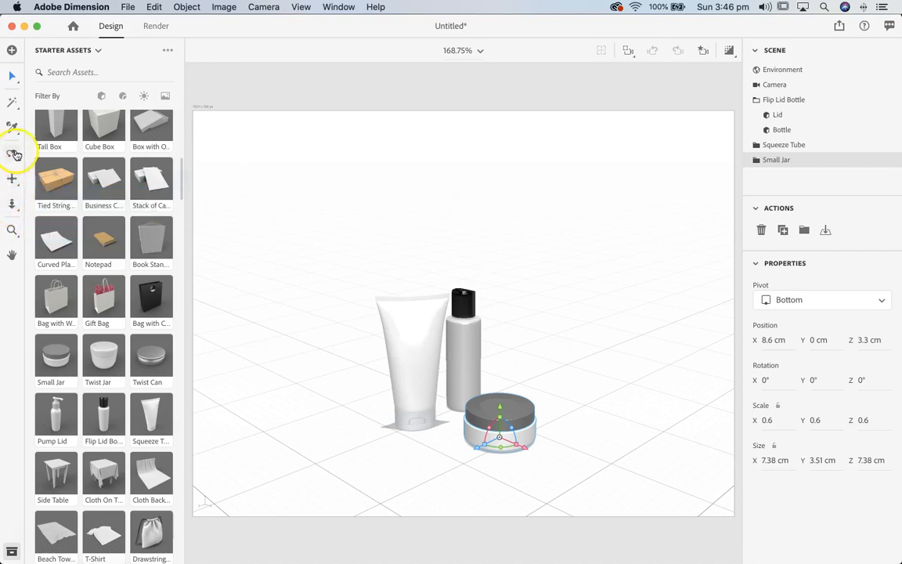
# Reframe the camera with Orbit, Dolly and Pan to a lower, closer view with all three products in frame
pyautogui.click(11, 153)
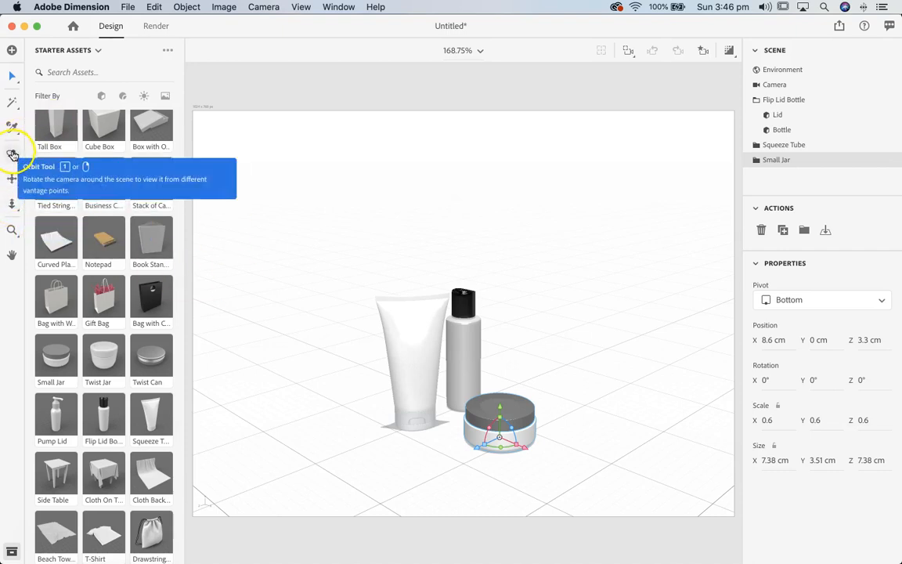
pyautogui.moveTo(300, 348); pyautogui.dragTo(295, 311)
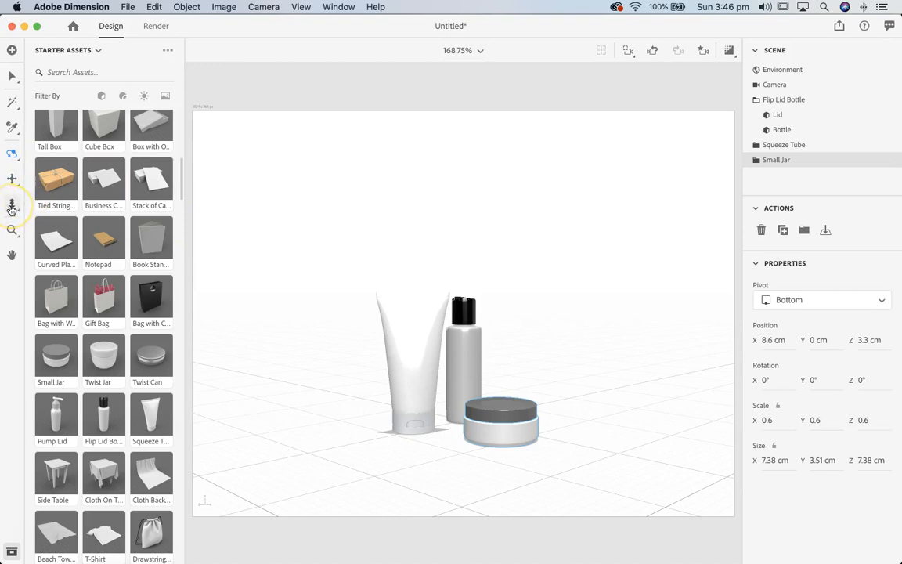
pyautogui.click(11, 205)
pyautogui.moveTo(413, 391); pyautogui.dragTo(507, 360)
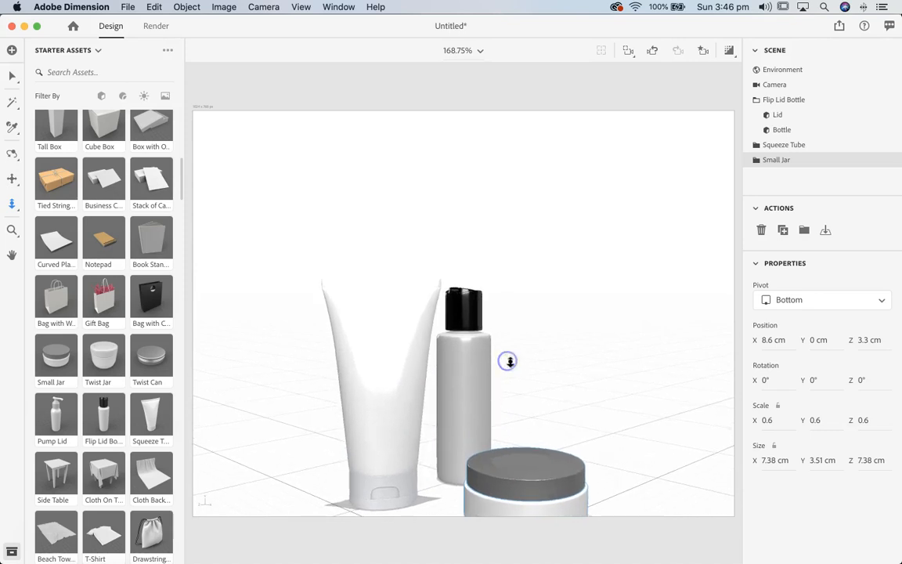
pyautogui.click(9, 178)
pyautogui.moveTo(490, 423); pyautogui.dragTo(466, 357)
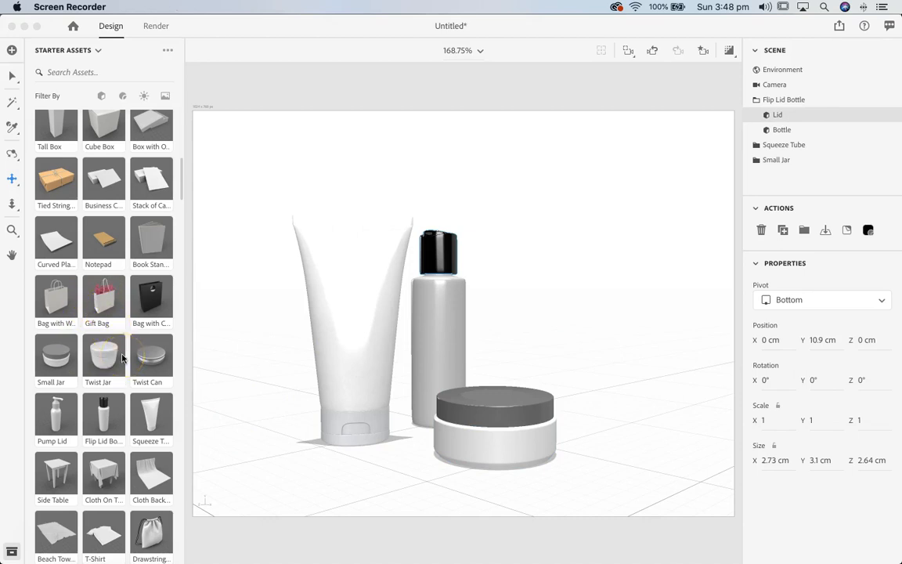
# Look through the starter assets, from the basic shapes and models to the Adobe Standard Materials and Substance Materials groups
pyautogui.scroll(10, 122, 358)
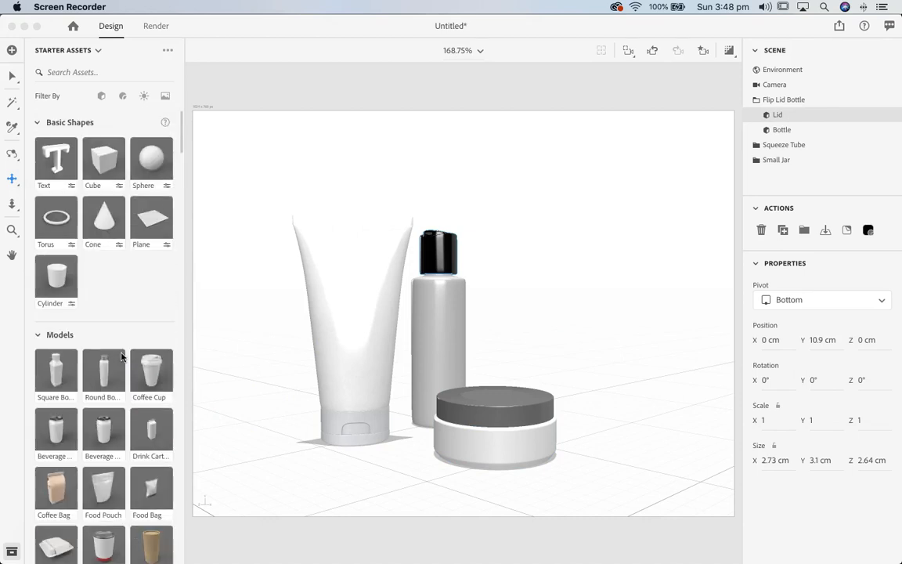
pyautogui.scroll(-10, 121, 357)
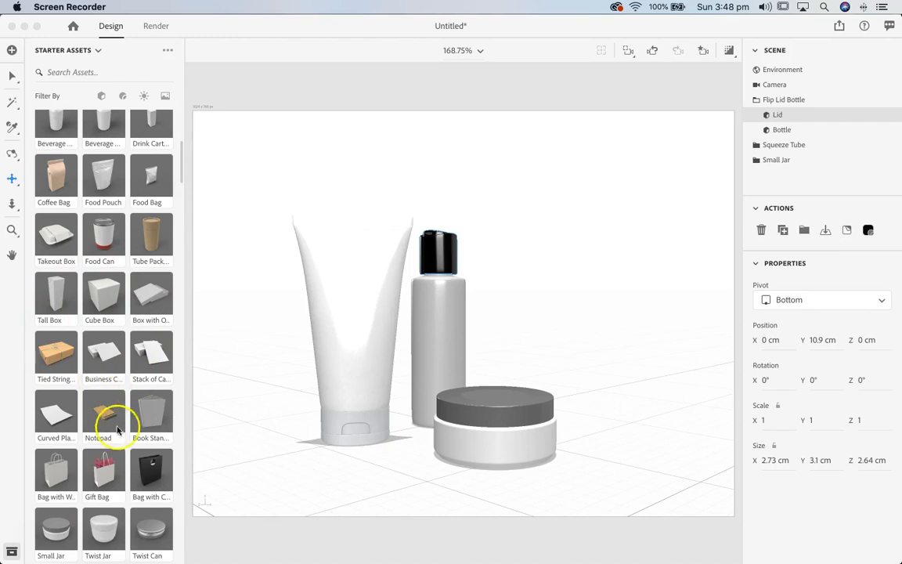
pyautogui.scroll(-15, 117, 429)
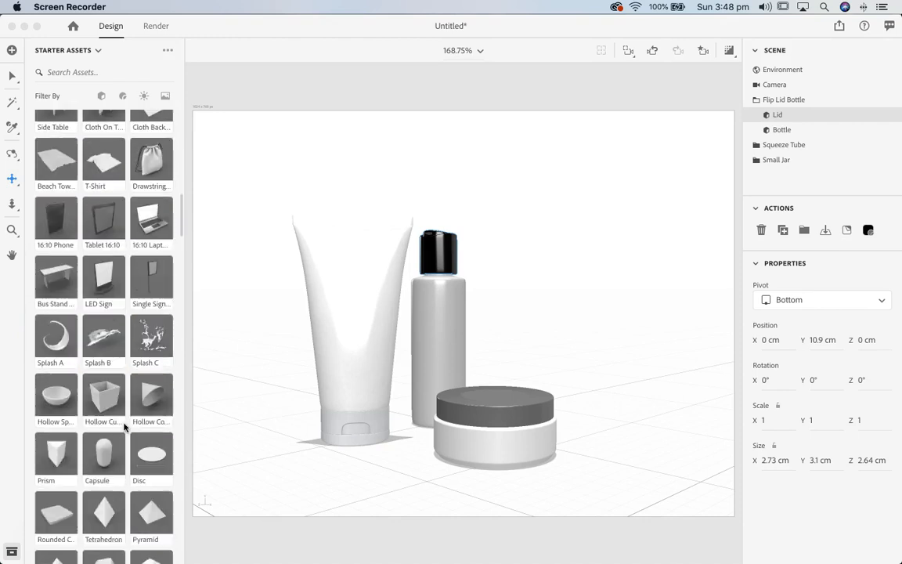
pyautogui.scroll(-15, 124, 427)
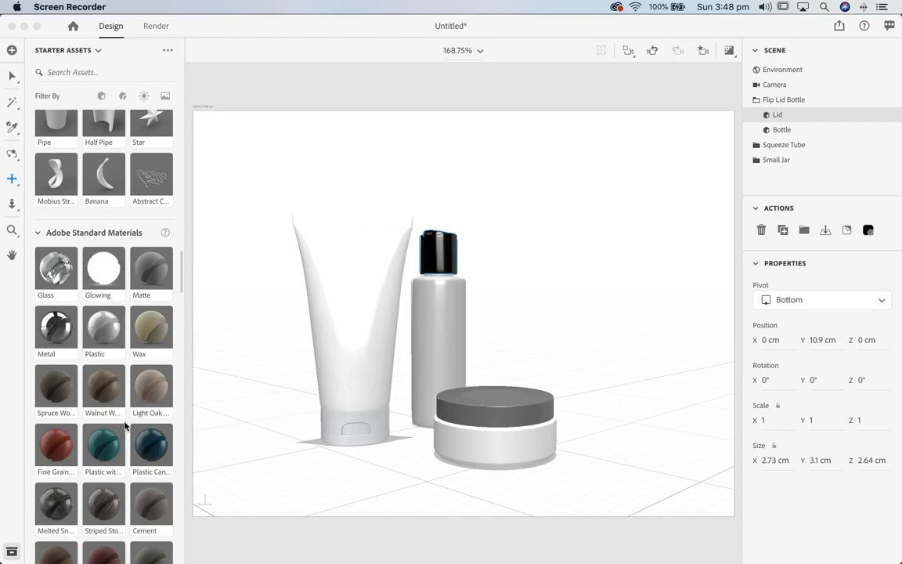
pyautogui.click(19, 228)
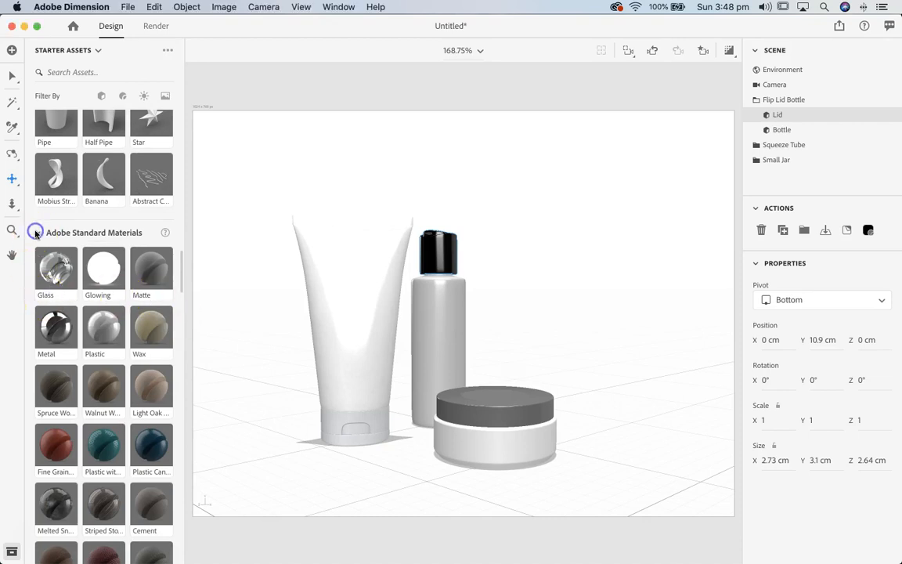
pyautogui.click(39, 232)
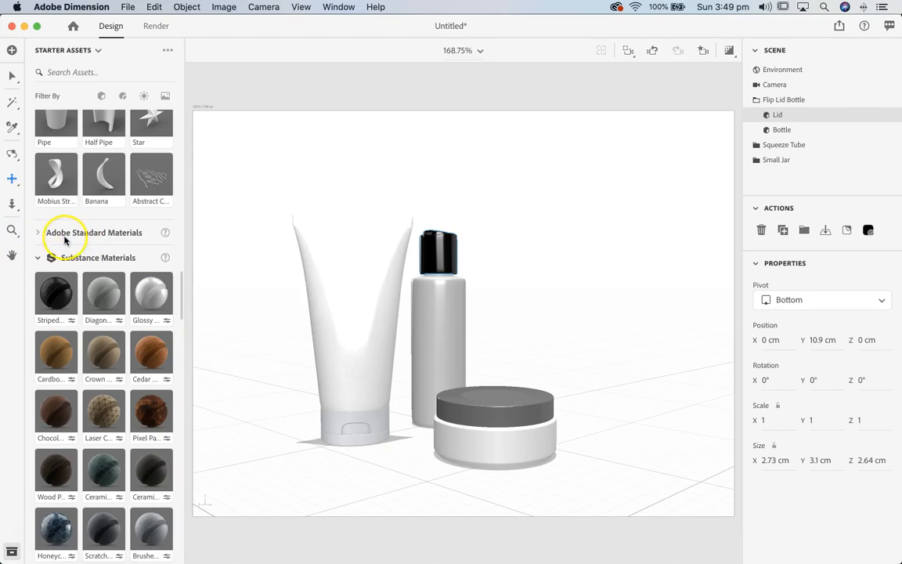
pyautogui.click(38, 257)
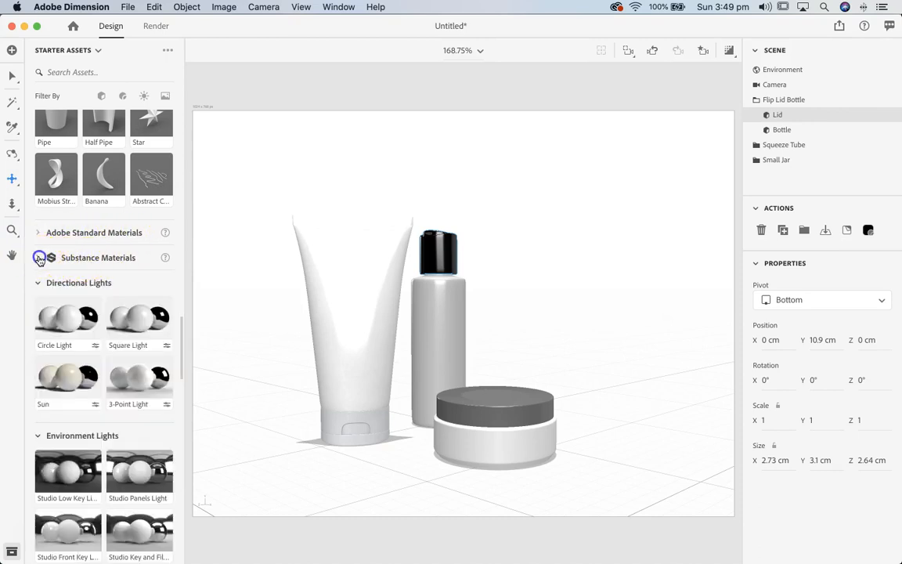
pyautogui.click(38, 258)
pyautogui.click(38, 233)
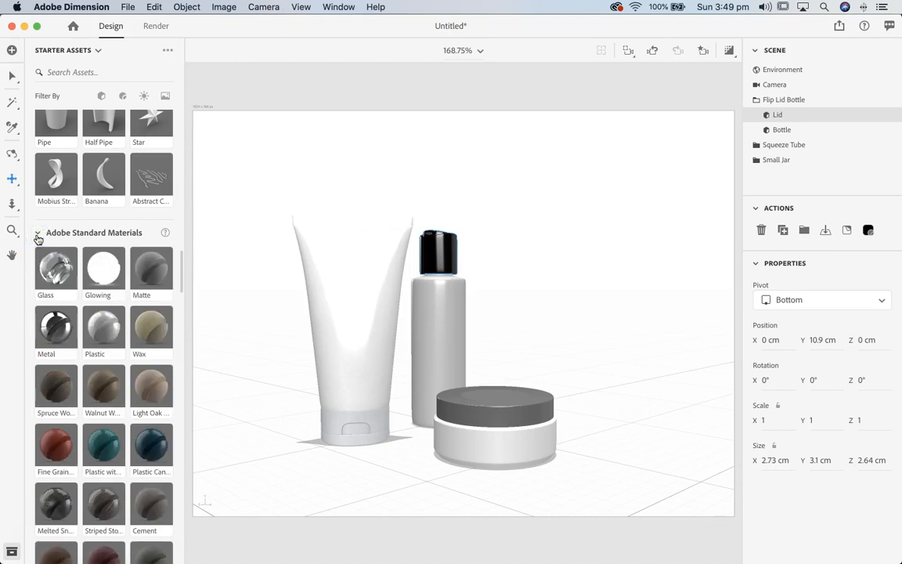
pyautogui.click(115, 272)
pyautogui.click(38, 233)
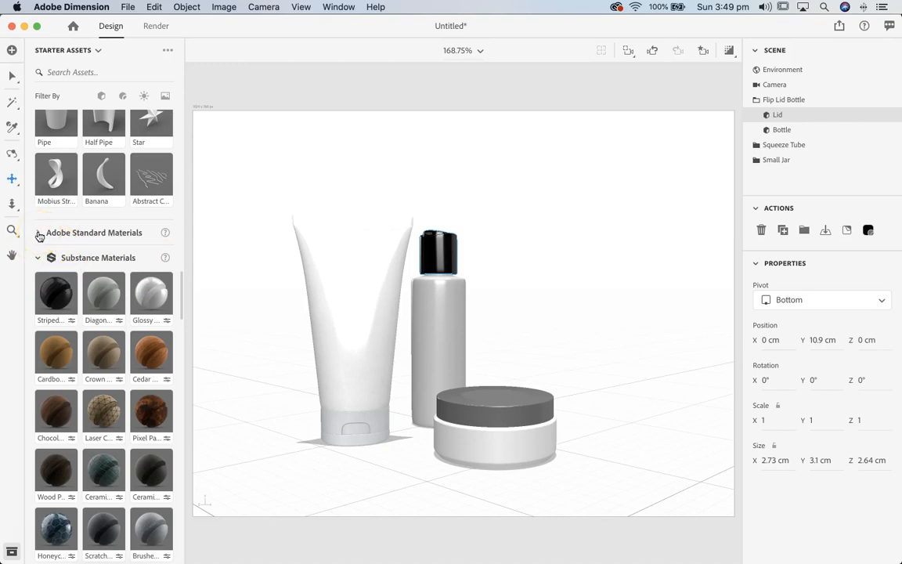
pyautogui.click(37, 258)
pyautogui.click(37, 259)
pyautogui.click(37, 233)
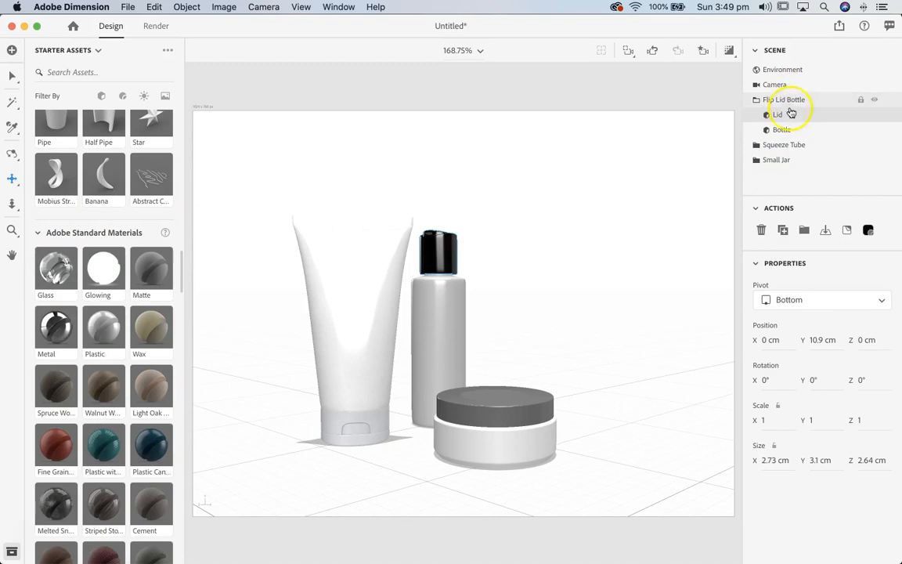
# Select the Squeeze Tube and expand its group in the scene list to show its Body and Lid
pyautogui.click(785, 146)
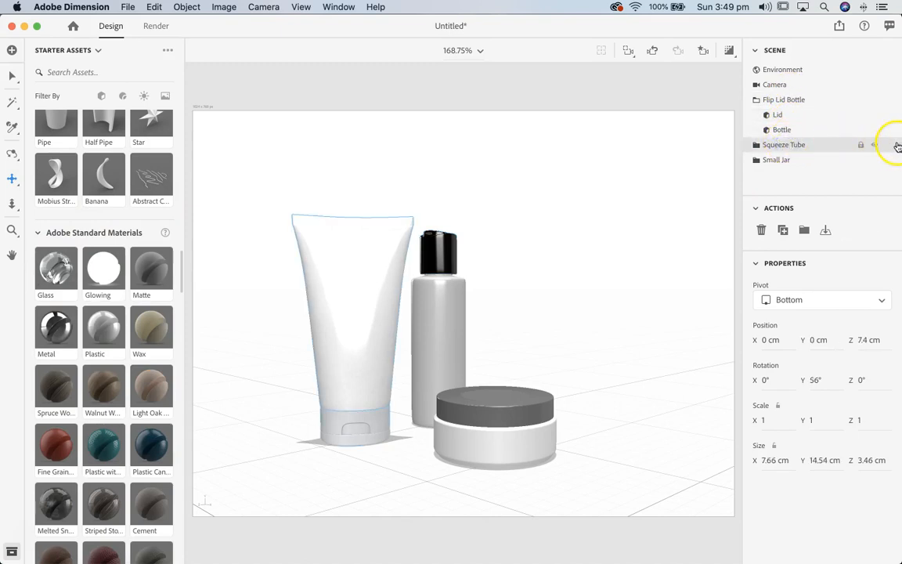
pyautogui.click(755, 147)
pyautogui.scroll(-1, 787, 164)
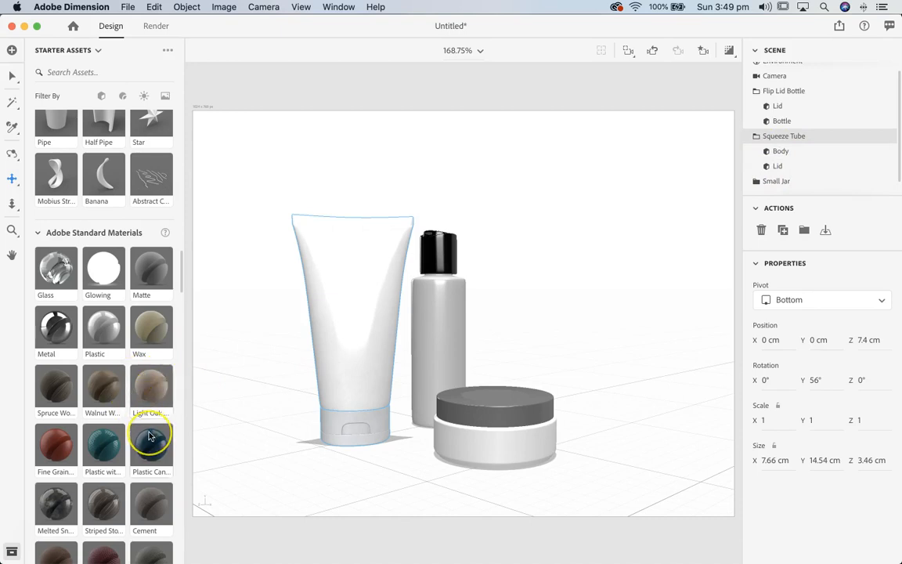
# Browse the Adobe Standard Materials, try the dark blue textured plastic on the whole Squeeze Tube, and undo it
pyautogui.scroll(-2, 149, 436)
pyautogui.scroll(-3, 149, 436)
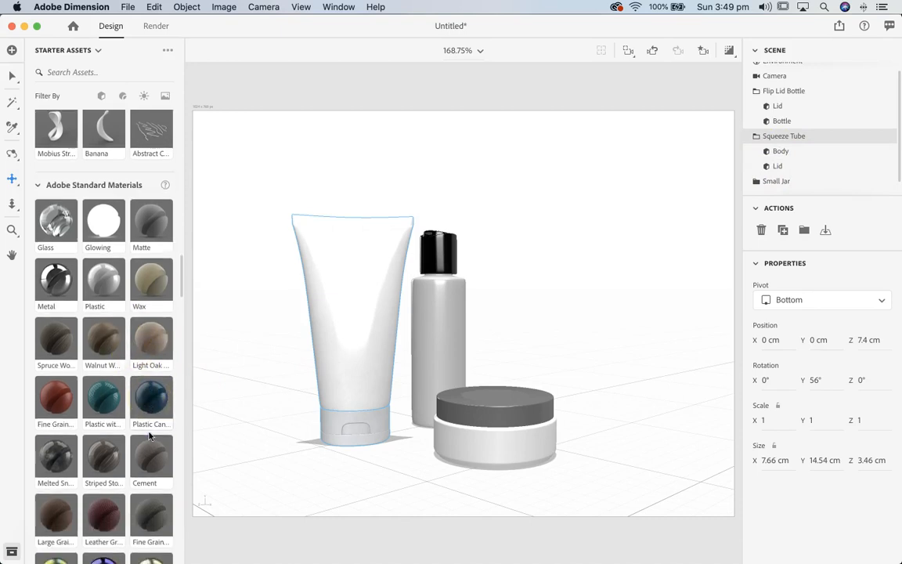
pyautogui.scroll(-2, 133, 389)
pyautogui.click(107, 380)
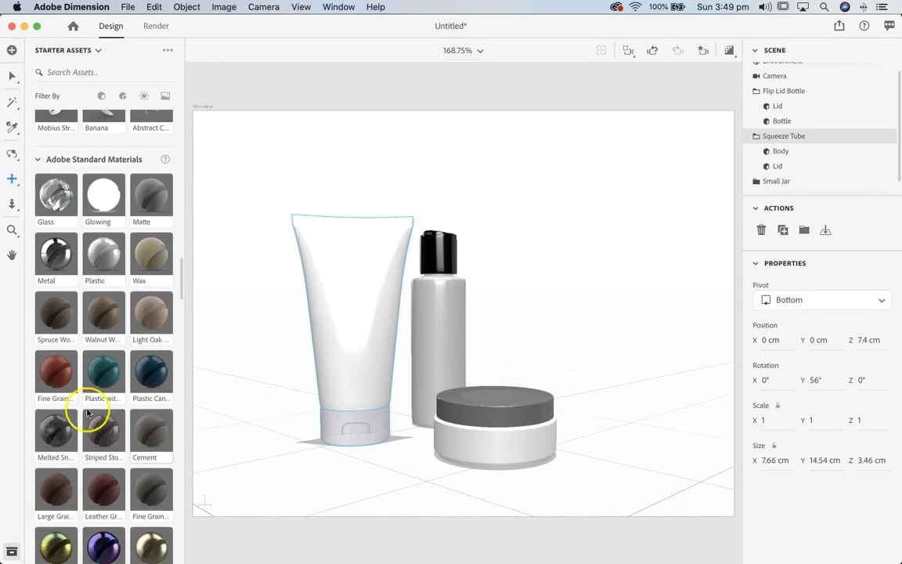
pyautogui.click(103, 379)
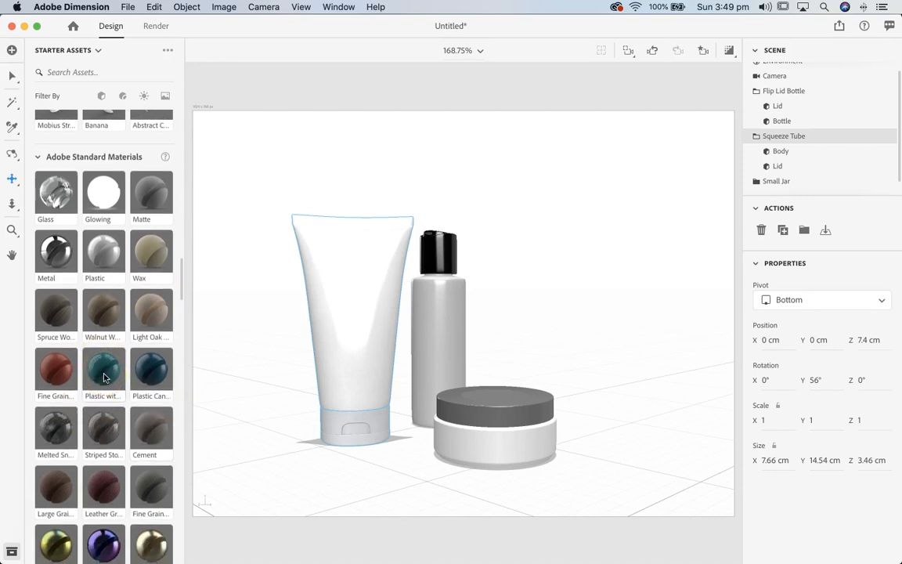
pyautogui.scroll(-3, 104, 379)
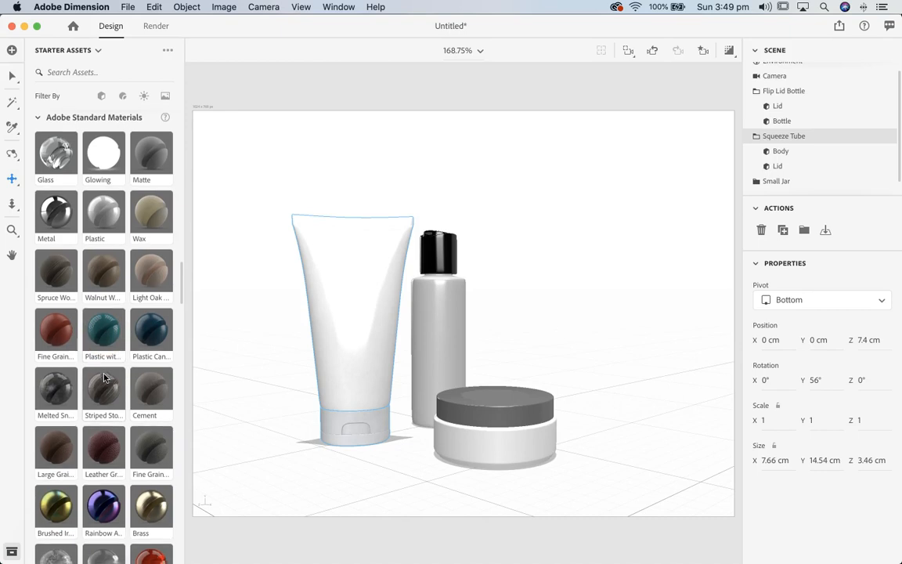
pyautogui.scroll(-3, 103, 374)
pyautogui.scroll(-5, 104, 376)
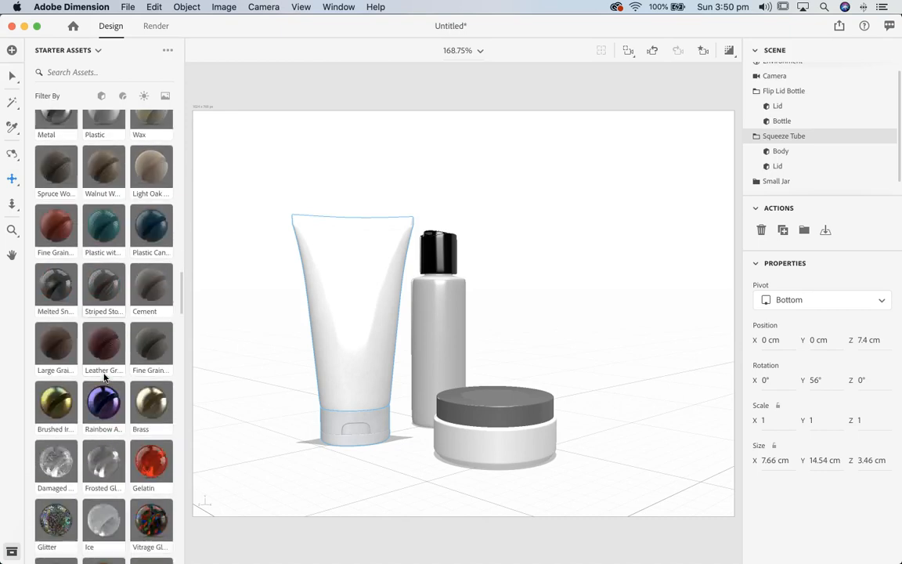
pyautogui.scroll(10, 104, 377)
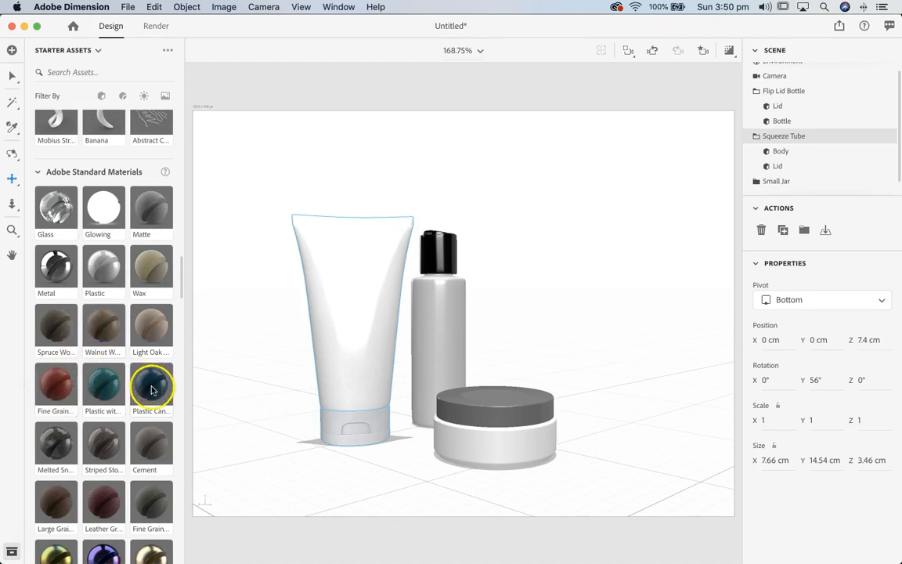
pyautogui.moveTo(151, 390); pyautogui.dragTo(335, 424)
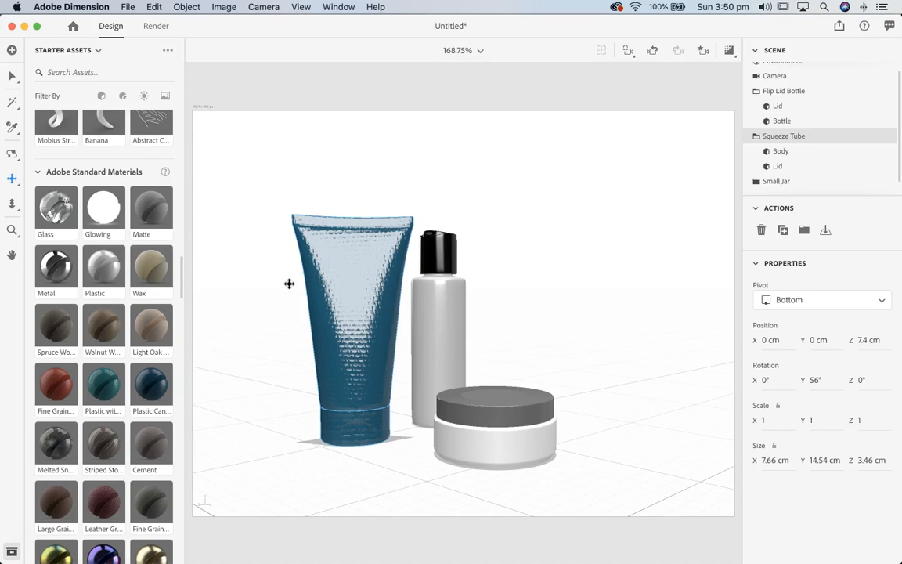
pyautogui.press('super+z')
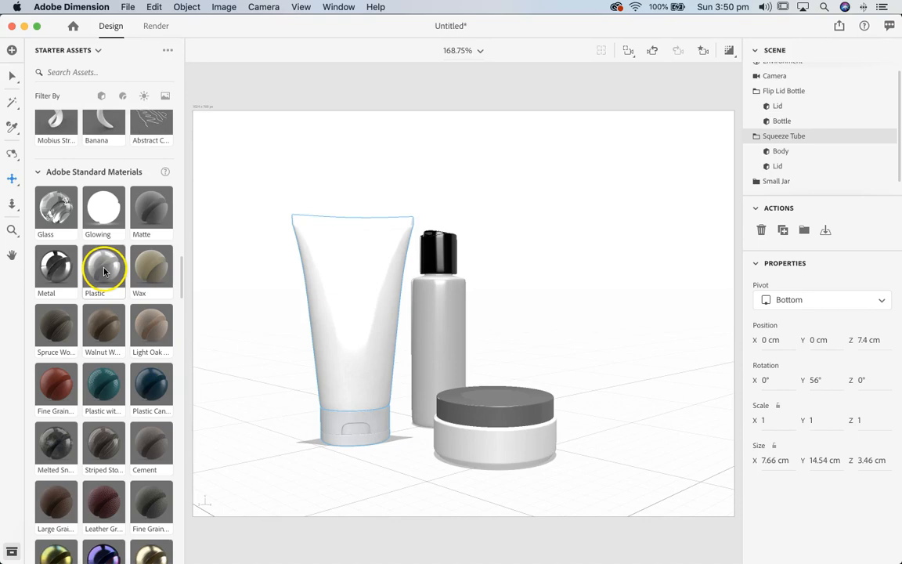
# Apply the Plastic material to the Squeeze Tube's lid and set its base color to black, RGB 0, 0, 0
pyautogui.click(776, 169)
pyautogui.click(103, 268)
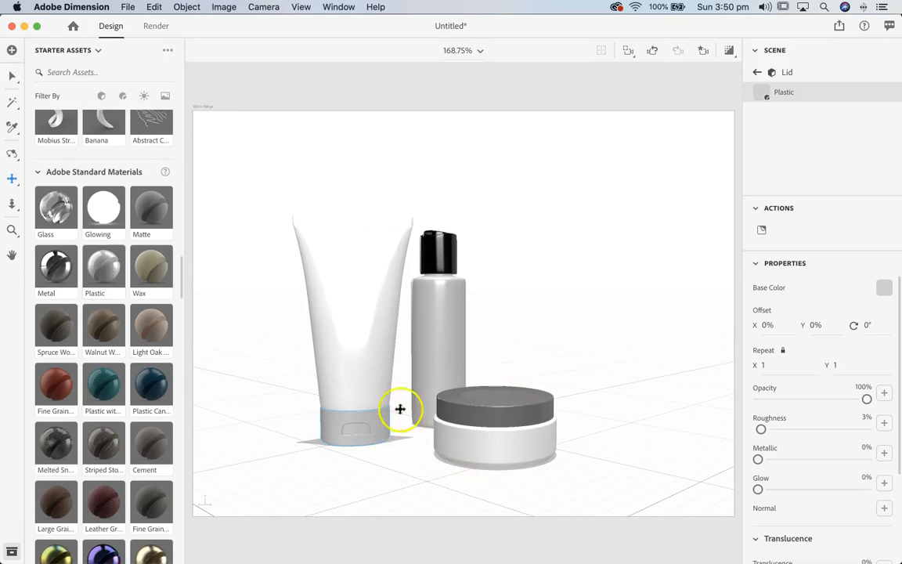
pyautogui.click(883, 287)
pyautogui.moveTo(708, 237)
pyautogui.mouseDown()
pyautogui.moveTo(720, 274)
pyautogui.moveTo(709, 340)
pyautogui.moveTo(691, 354)
pyautogui.mouseUp()
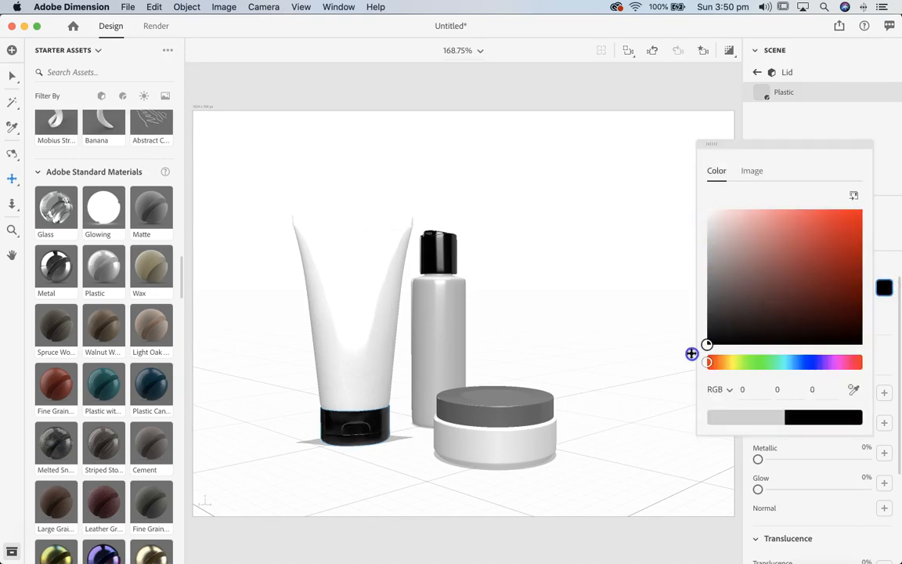
pyautogui.click(686, 350)
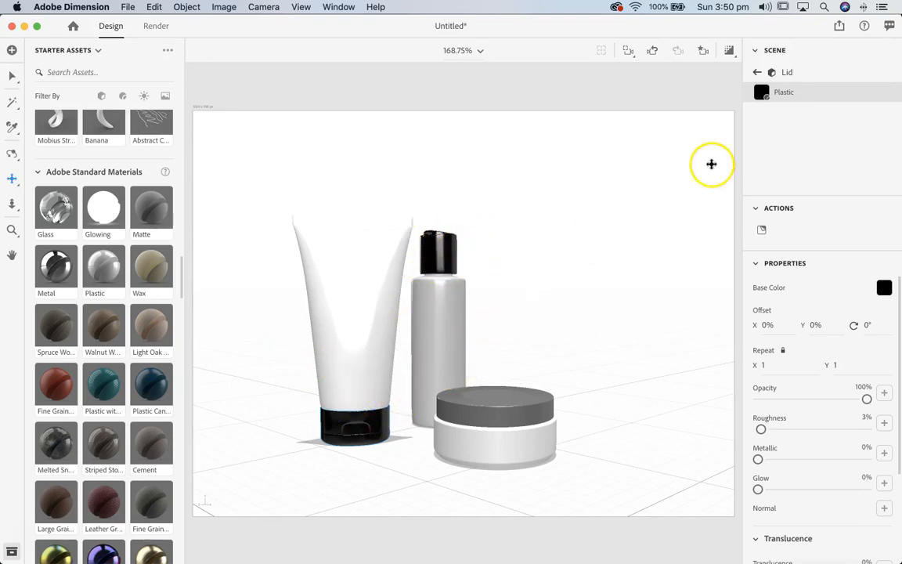
# Try the Ice and Vitrage Glass materials on the Small Jar's lid and return to the scene list
pyautogui.scroll(-3, 109, 387)
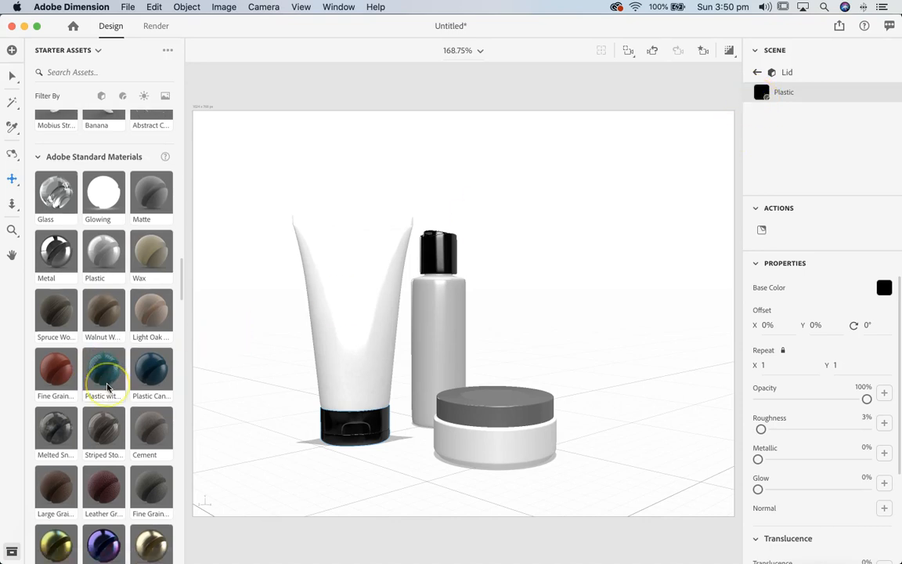
pyautogui.scroll(-3, 108, 387)
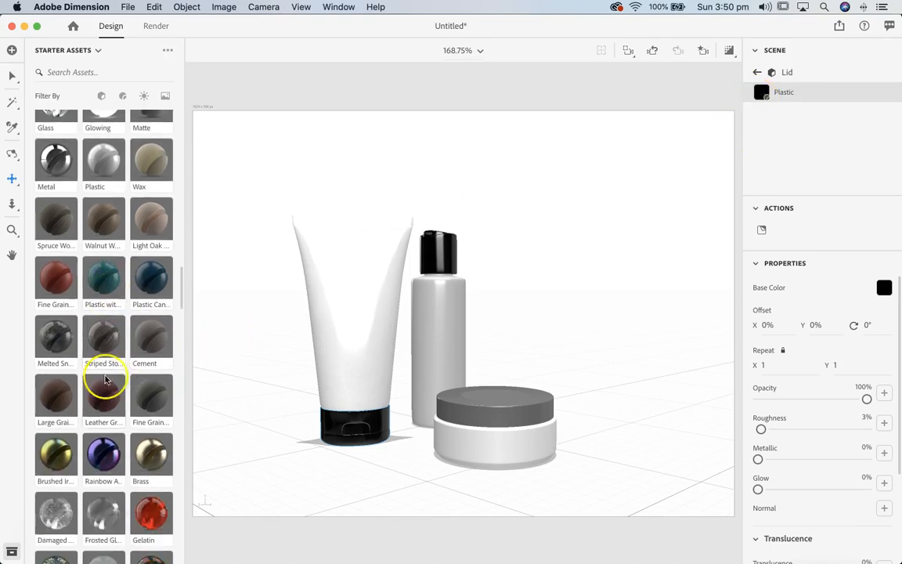
pyautogui.scroll(-3, 118, 395)
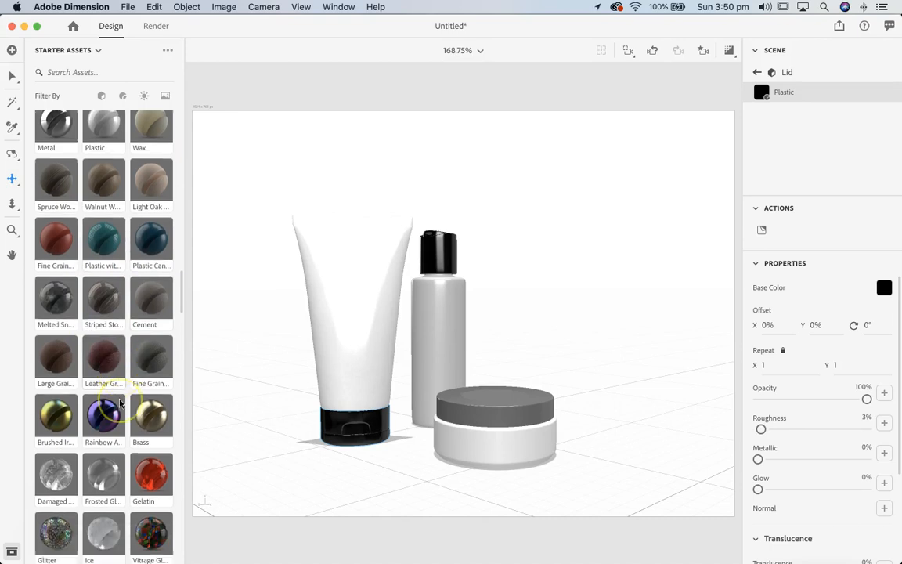
pyautogui.scroll(-2, 120, 403)
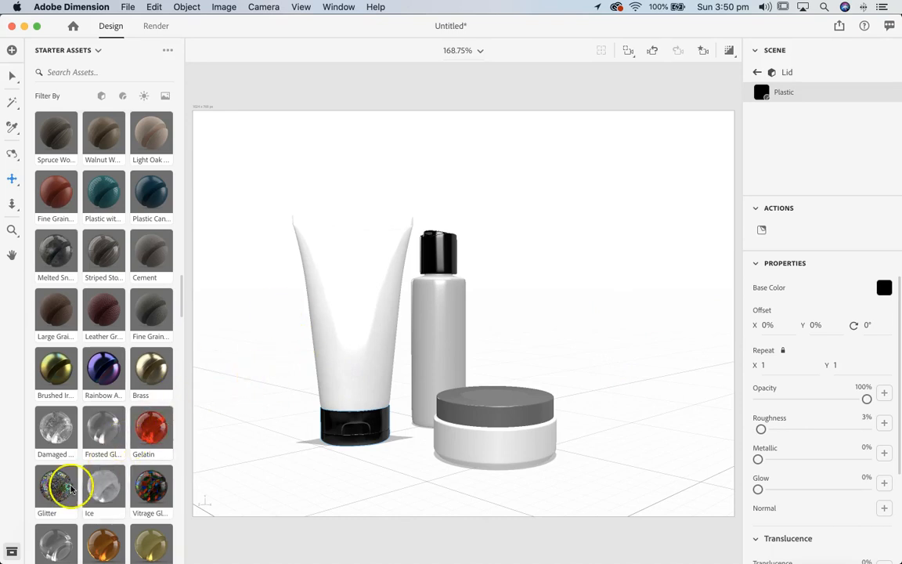
pyautogui.moveTo(105, 485); pyautogui.dragTo(501, 403)
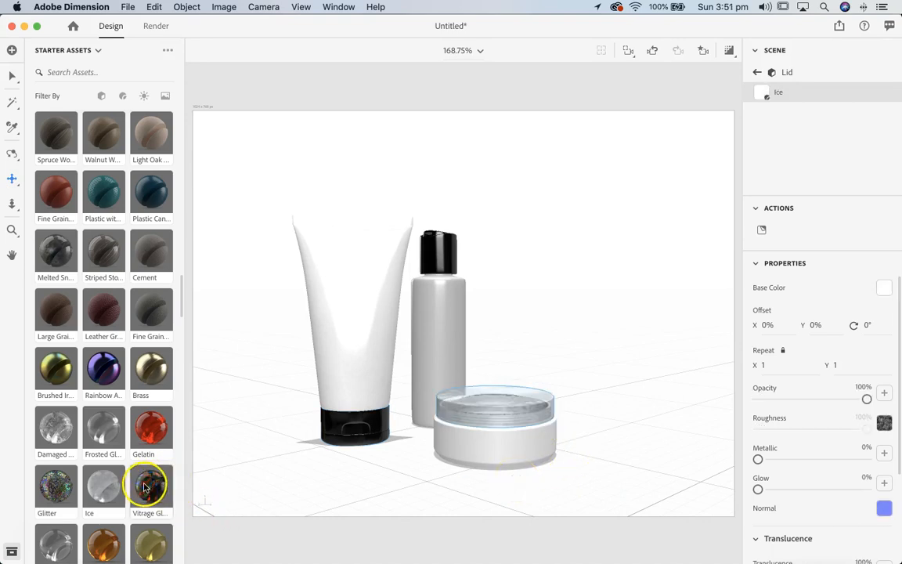
pyautogui.moveTo(143, 487); pyautogui.dragTo(487, 412)
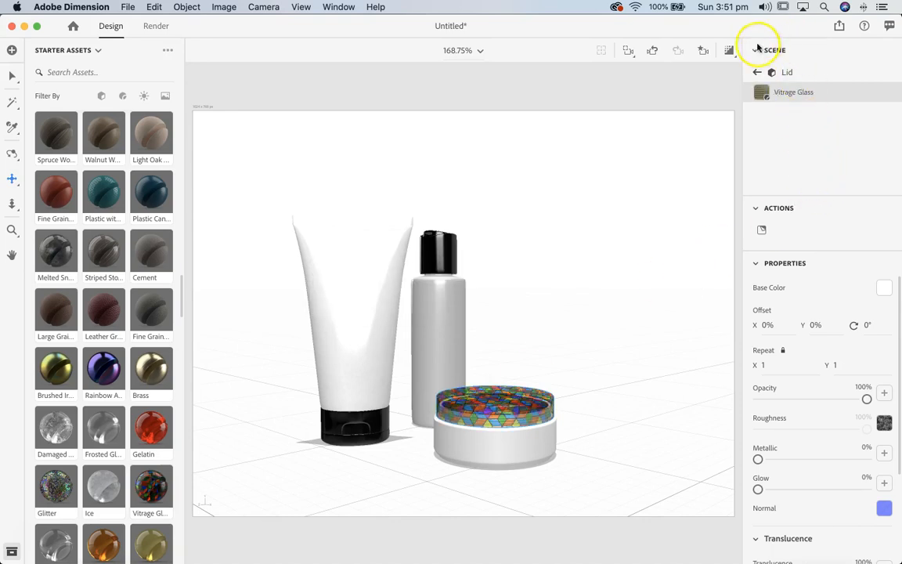
pyautogui.click(756, 71)
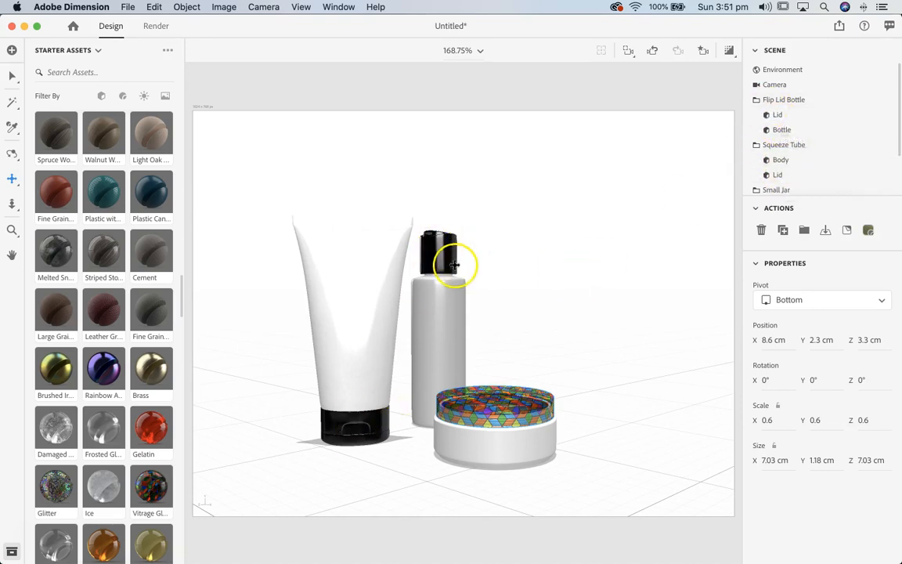
# Apply the Plastic material to the Small Jar's lid and set its base color to black, RGB 0, 0, 0
pyautogui.scroll(2, 125, 200)
pyautogui.moveTo(104, 146); pyautogui.dragTo(488, 407)
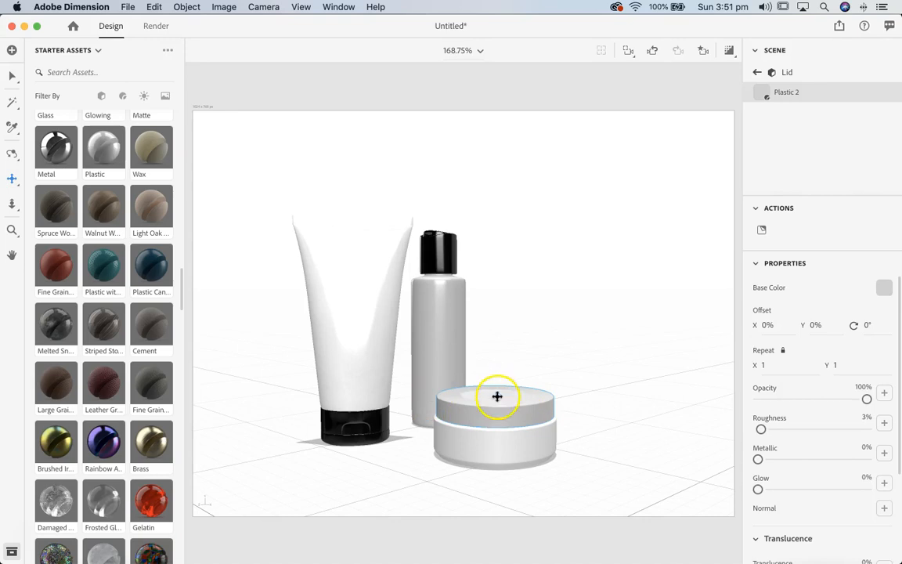
pyautogui.click(885, 288)
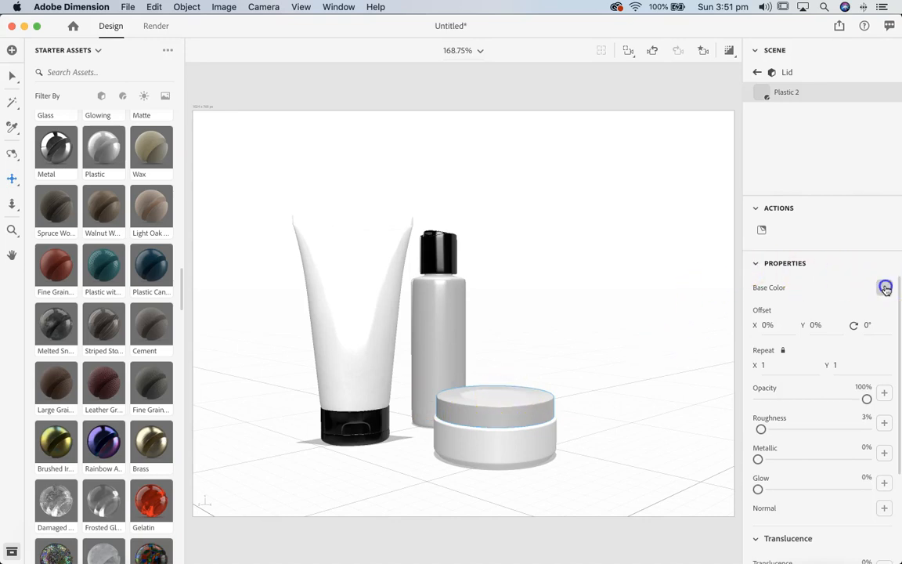
pyautogui.click(709, 225)
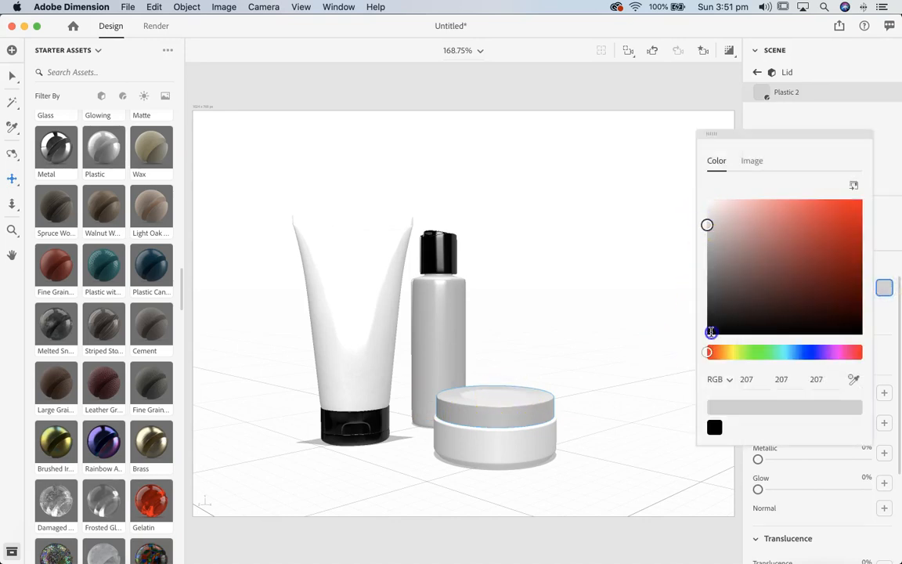
pyautogui.moveTo(704, 224); pyautogui.dragTo(692, 354)
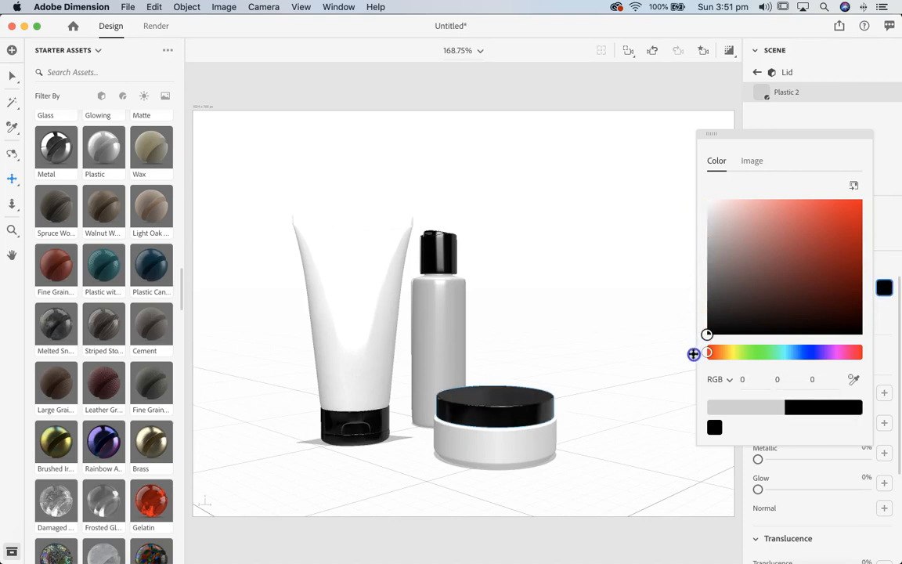
pyautogui.click(227, 131)
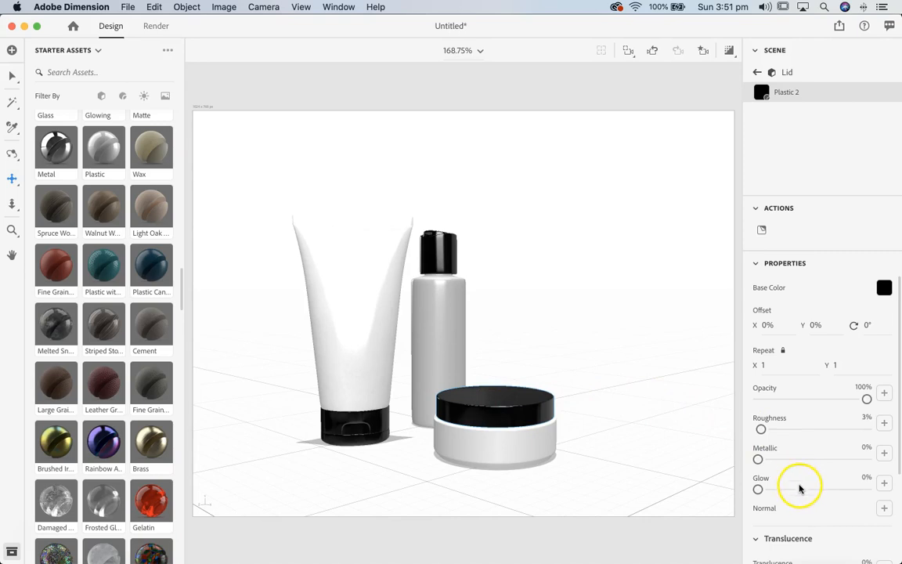
# Set the Index of Refraction of the Small Jar lid's plastic to 1.36 and return to the scene list
pyautogui.scroll(-3, 802, 498)
pyautogui.scroll(-2, 803, 498)
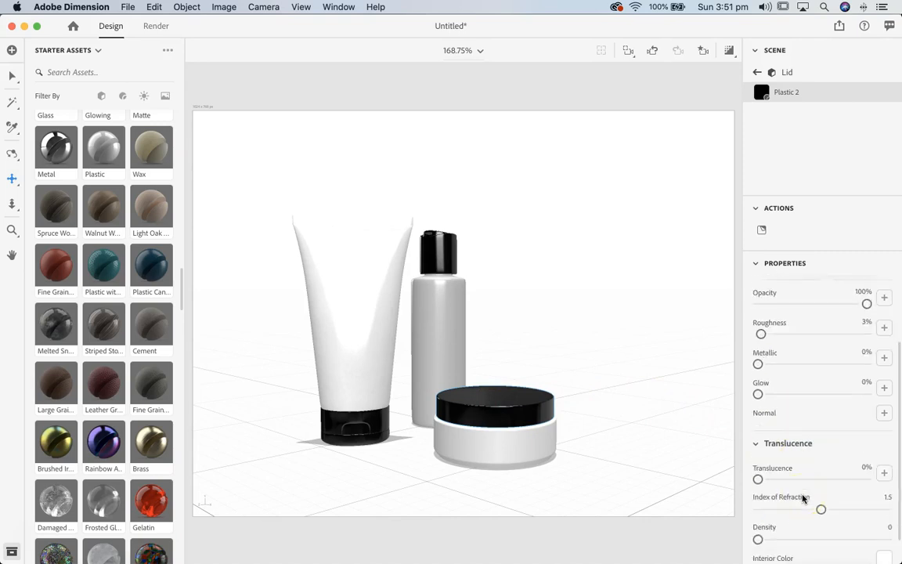
pyautogui.moveTo(802, 498)
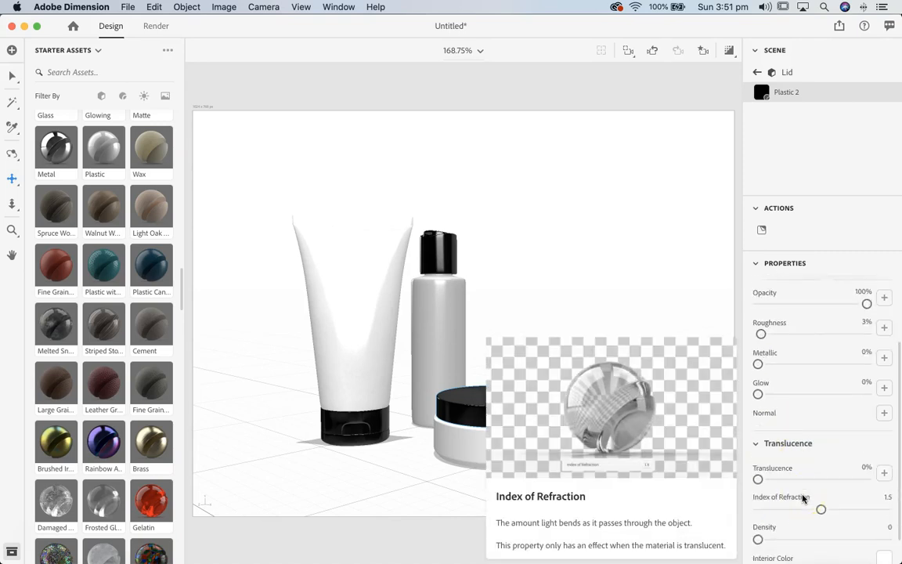
pyautogui.click(792, 270)
pyautogui.moveTo(824, 503)
pyautogui.mouseDown()
pyautogui.moveTo(772, 508)
pyautogui.moveTo(816, 509)
pyautogui.mouseUp()
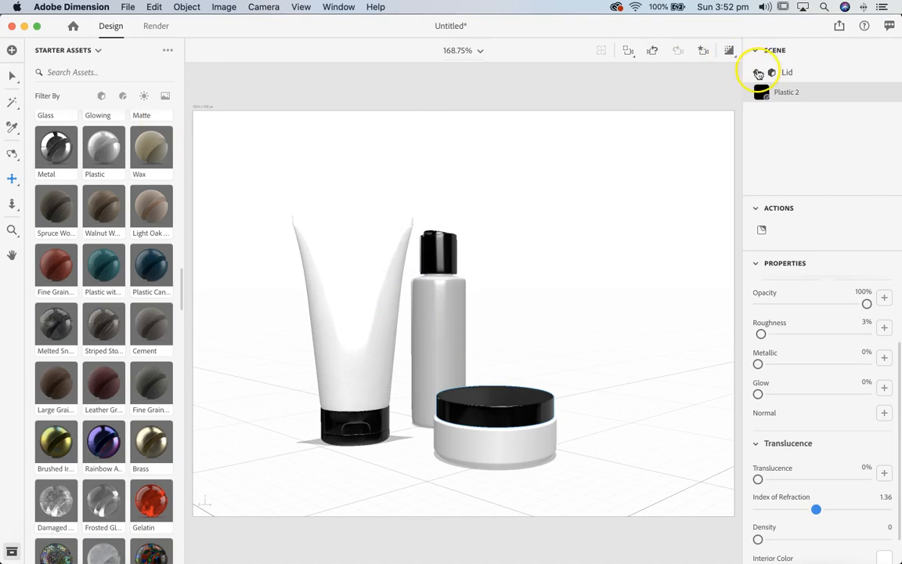
pyautogui.click(753, 72)
# Place the graphic hand-care_hand-care-pattern.png from the desktop folder "dimension tutorial 2" on the Flip Lid Bottle's Bottle material
pyautogui.doubleClick(783, 129)
pyautogui.click(816, 125)
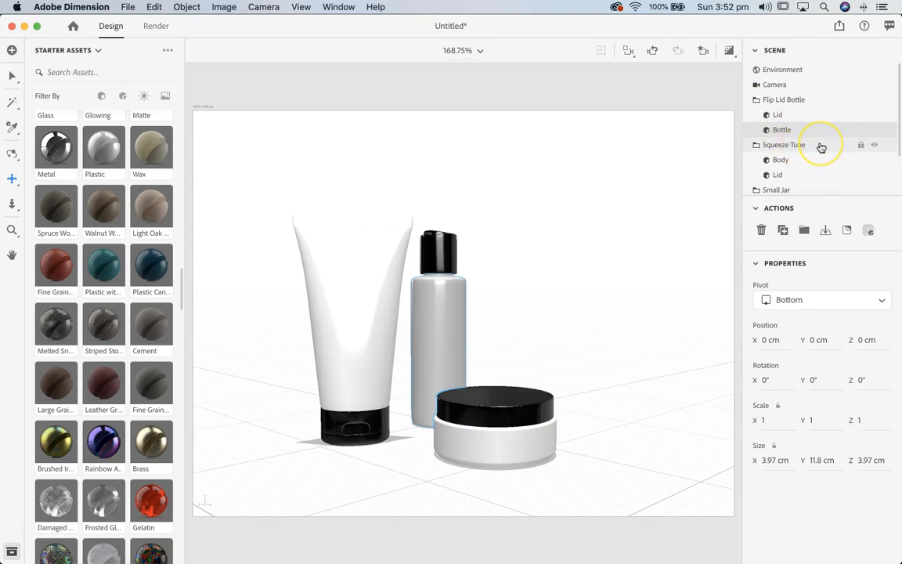
pyautogui.moveTo(790, 130); pyautogui.dragTo(768, 124)
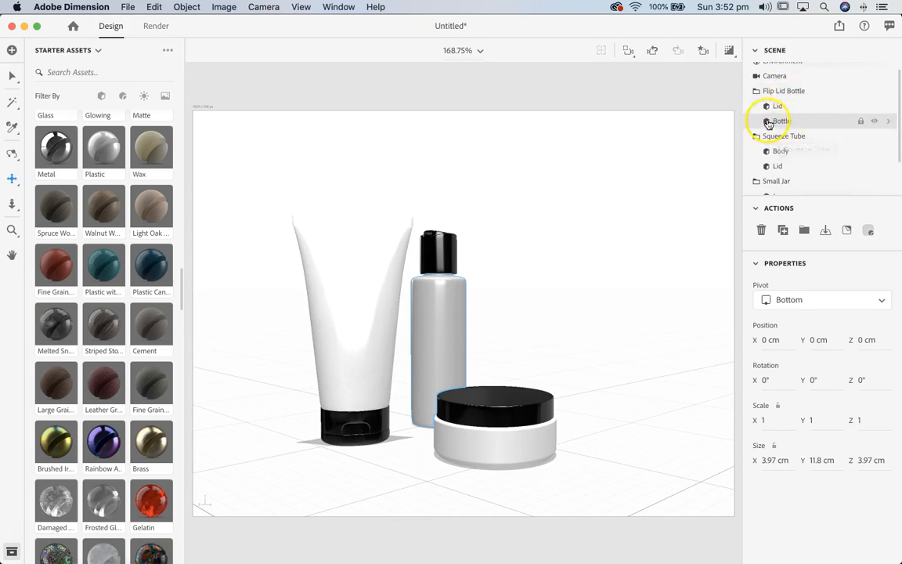
pyautogui.click(889, 122)
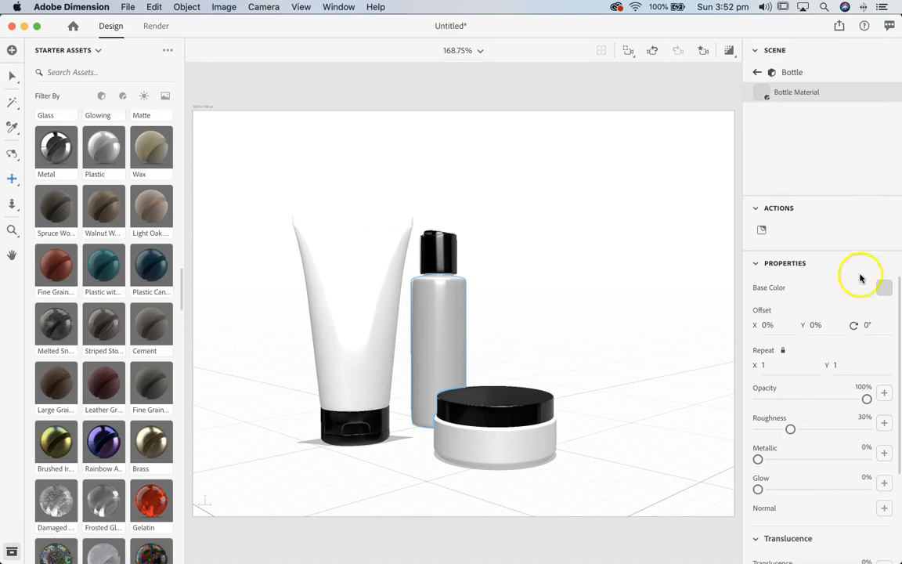
pyautogui.click(762, 233)
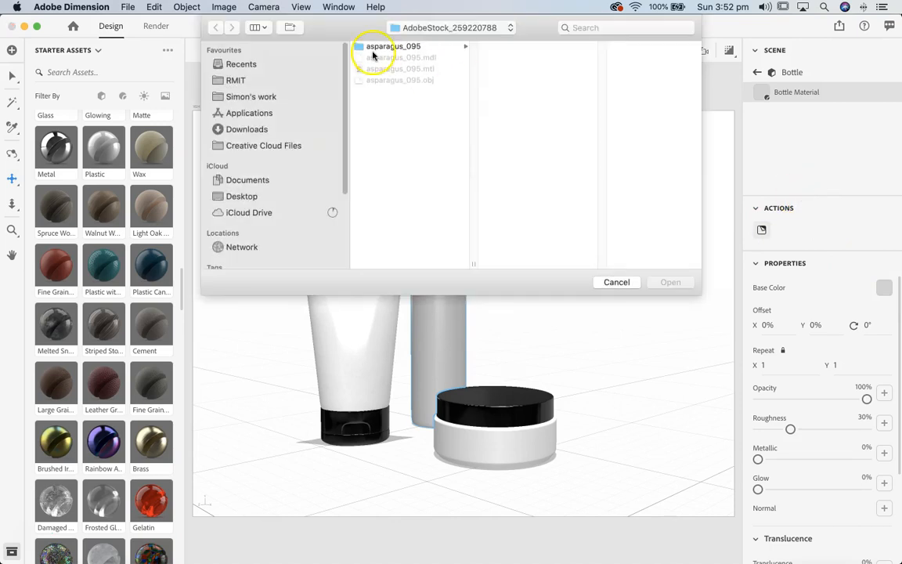
pyautogui.click(407, 27)
pyautogui.click(258, 98)
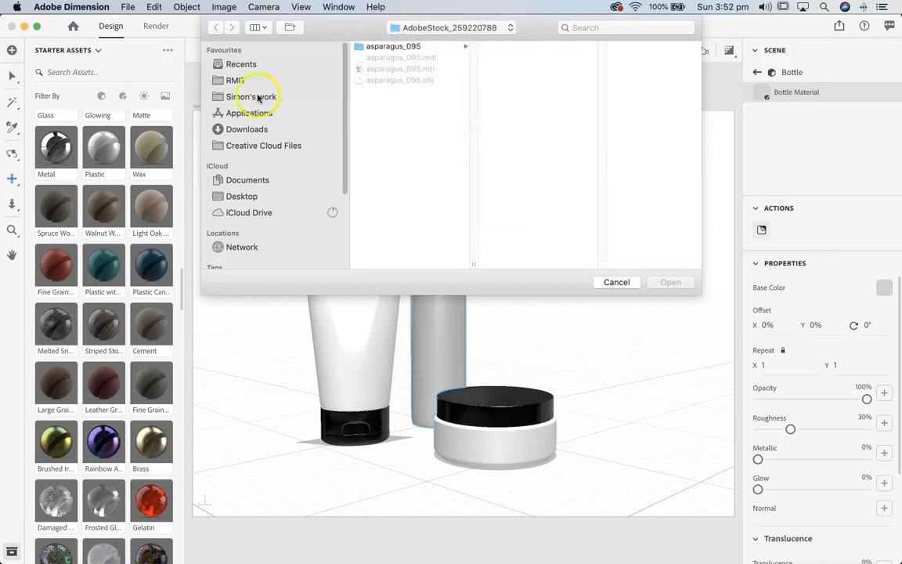
pyautogui.click(242, 200)
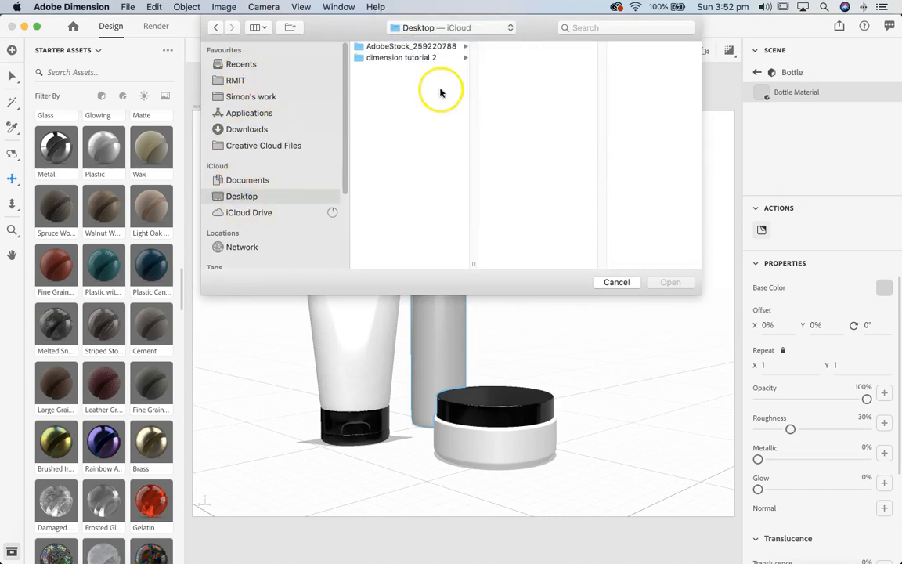
pyautogui.click(404, 57)
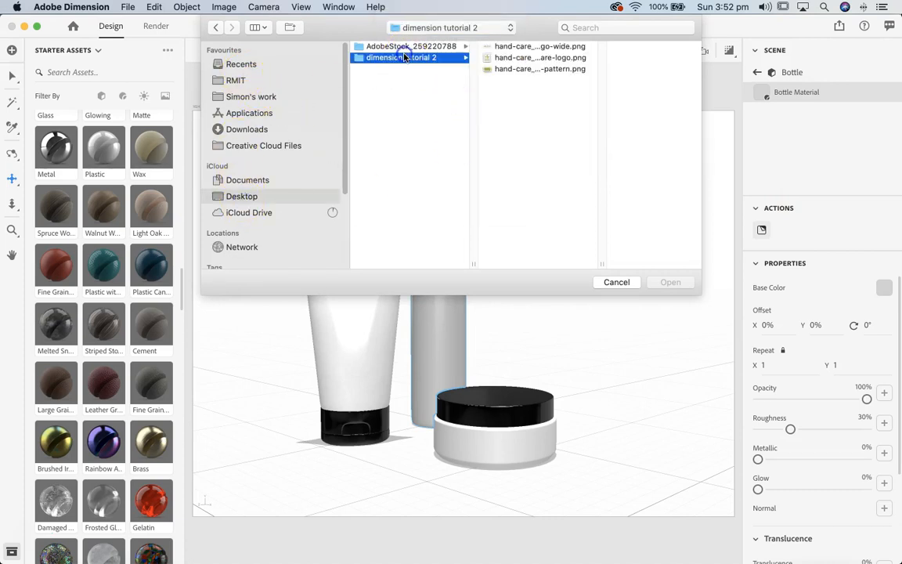
pyautogui.click(525, 70)
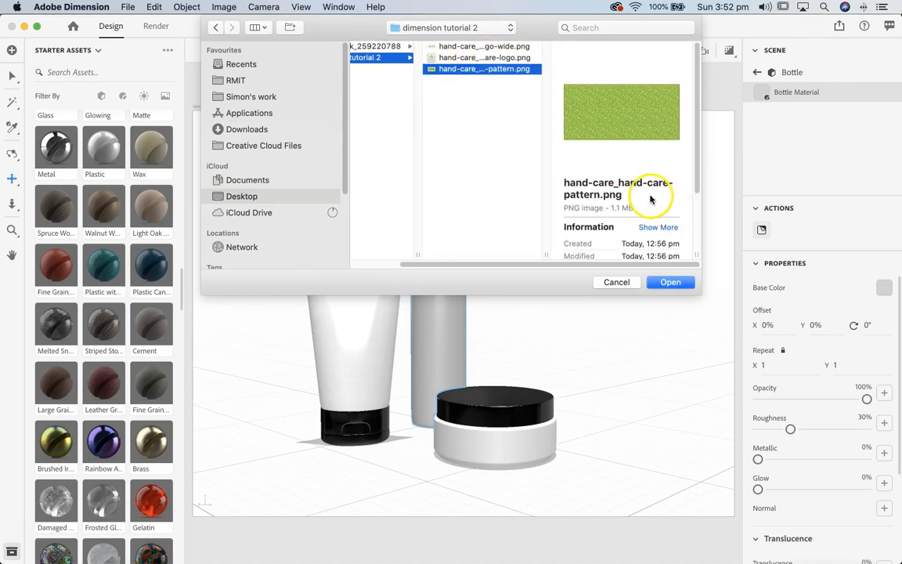
pyautogui.click(664, 283)
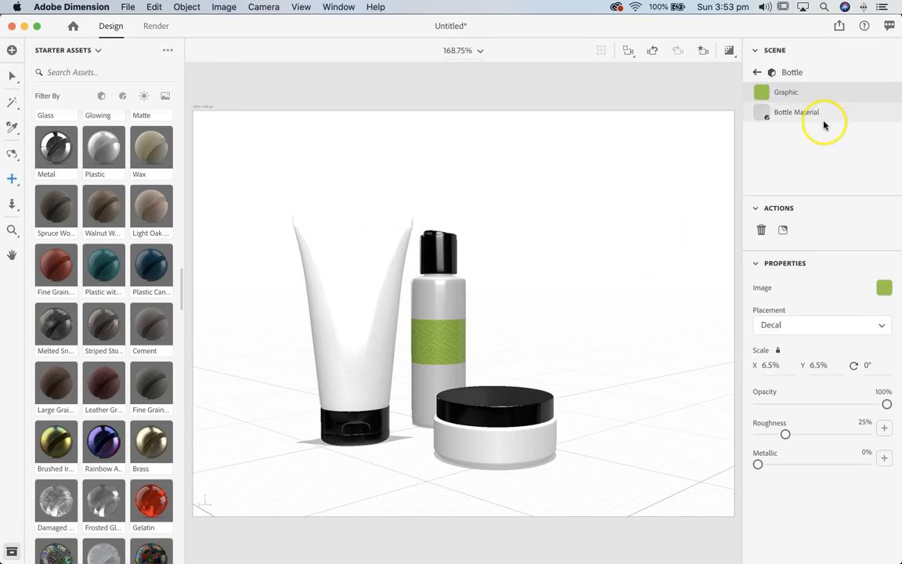
# Enlarge the pattern decal on the Bottle to a scale of about 27.9% so it covers the whole body
pyautogui.click(788, 93)
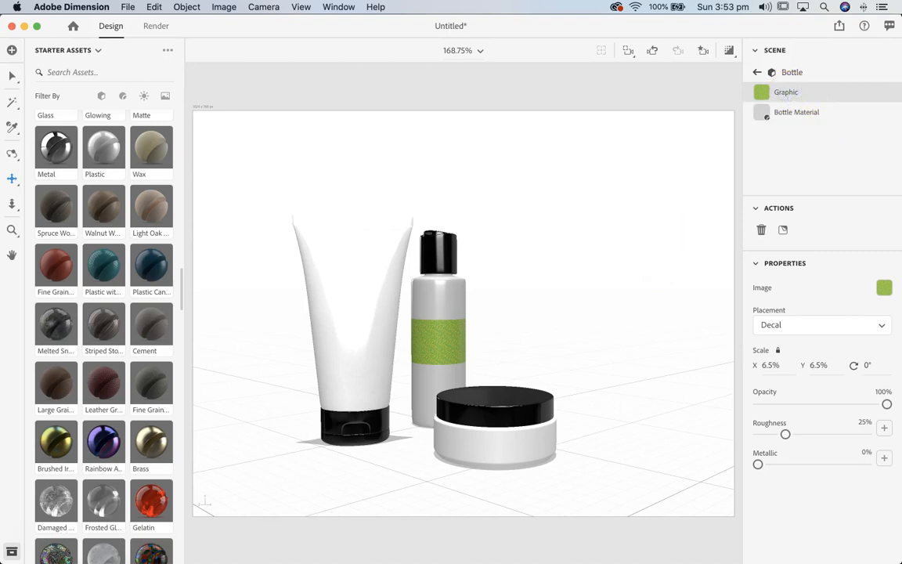
pyautogui.click(11, 79)
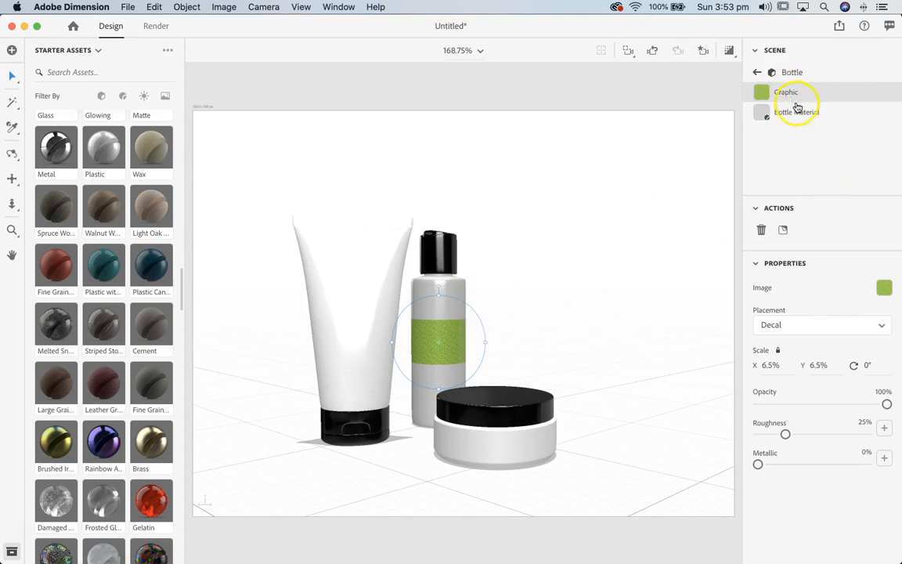
pyautogui.click(797, 108)
pyautogui.click(799, 93)
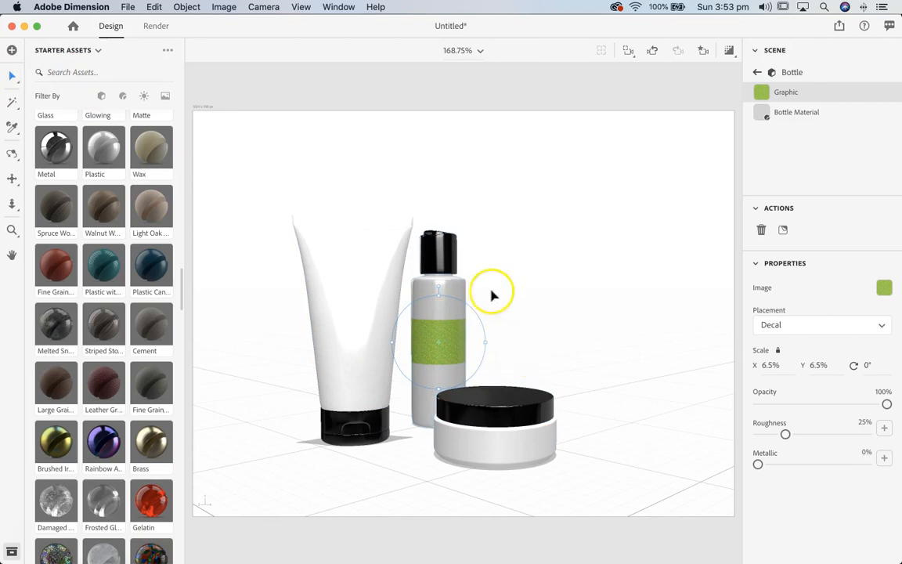
pyautogui.moveTo(485, 345); pyautogui.dragTo(640, 344)
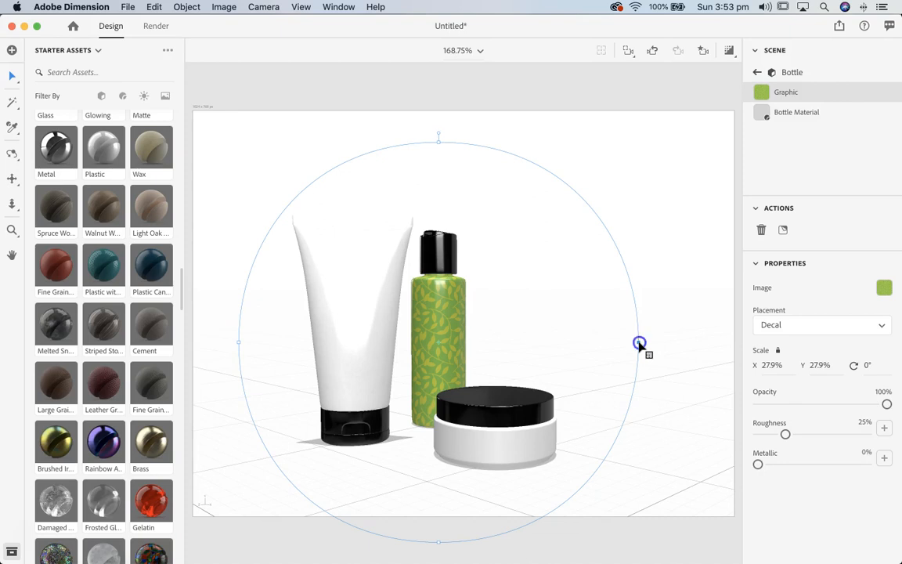
pyautogui.moveTo(640, 345)
pyautogui.mouseDown()
pyautogui.moveTo(521, 346)
pyautogui.moveTo(623, 350)
pyautogui.mouseUp()
# Rotate the Bottle's pattern decal to about 37° and shift it sideways across the surface
pyautogui.moveTo(455, 157); pyautogui.dragTo(571, 188)
pyautogui.click(460, 346)
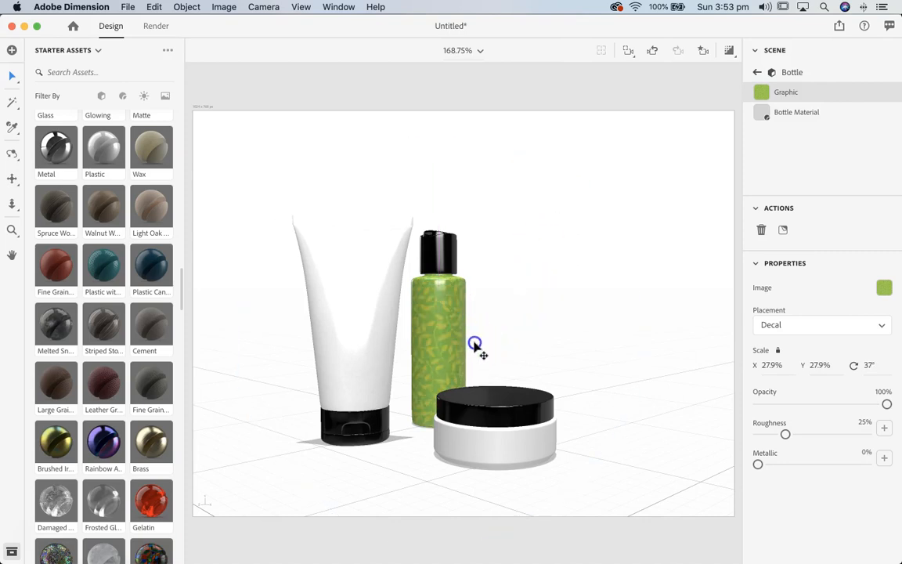
pyautogui.moveTo(467, 359); pyautogui.dragTo(419, 362)
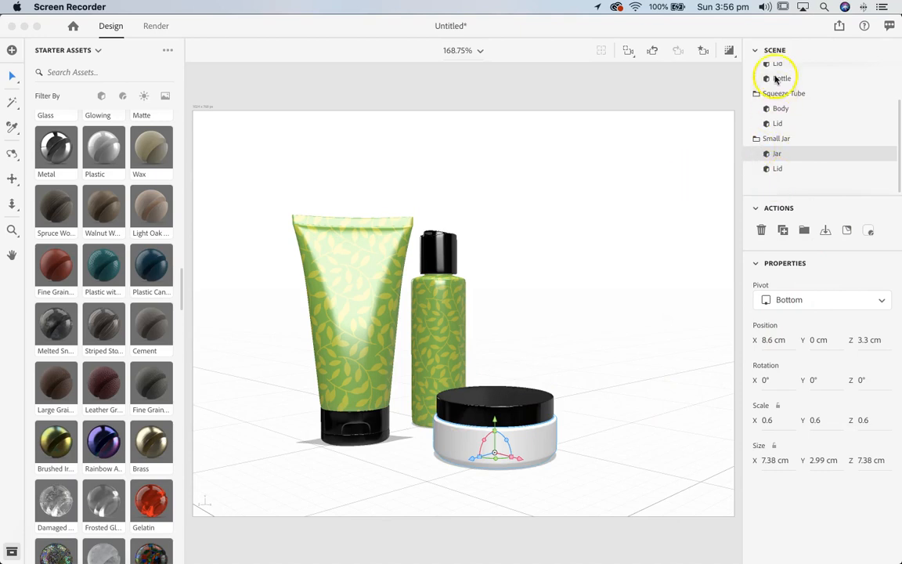
# Place the graphic hand-care_hand-care-pattern.png on the Small Jar's Jar material
pyautogui.scroll(2, 806, 157)
pyautogui.scroll(2, 806, 157)
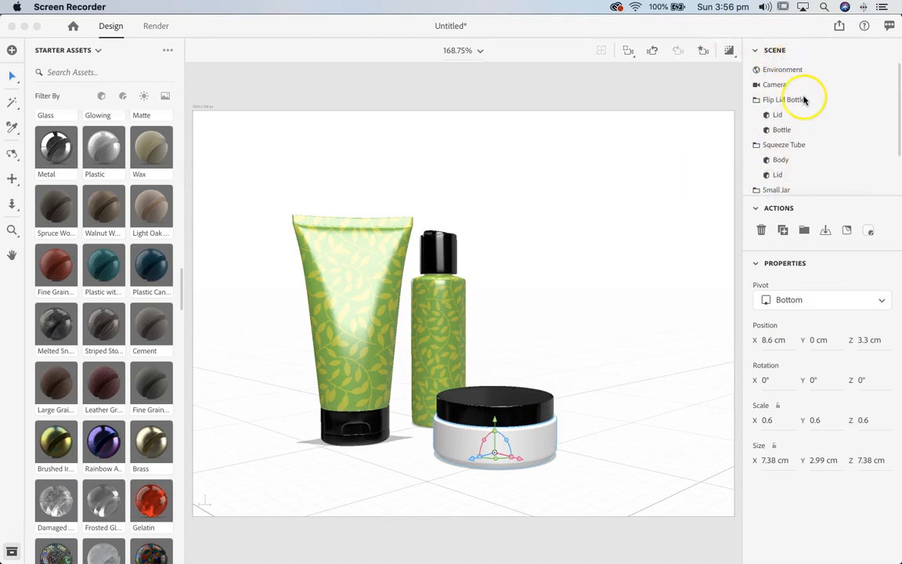
pyautogui.scroll(-3, 783, 97)
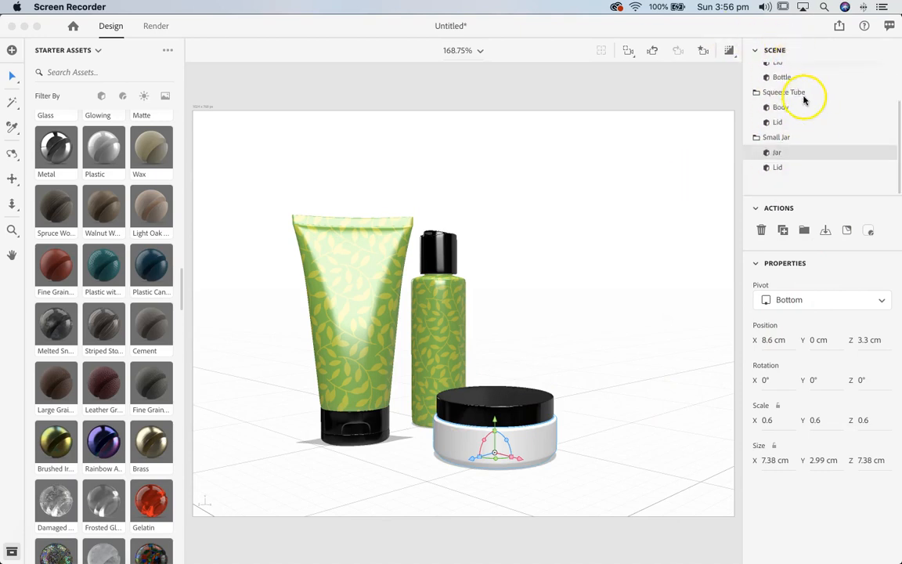
pyautogui.click(765, 151)
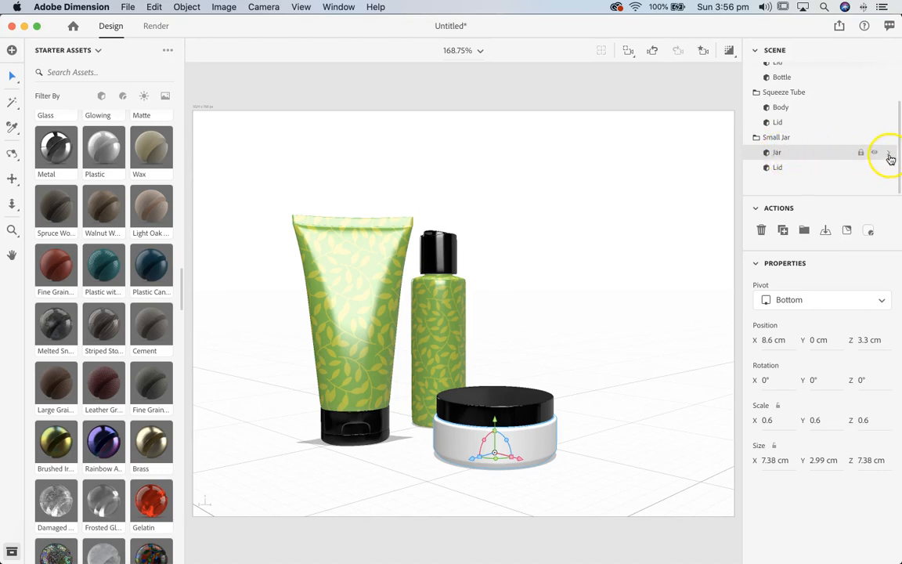
pyautogui.click(889, 155)
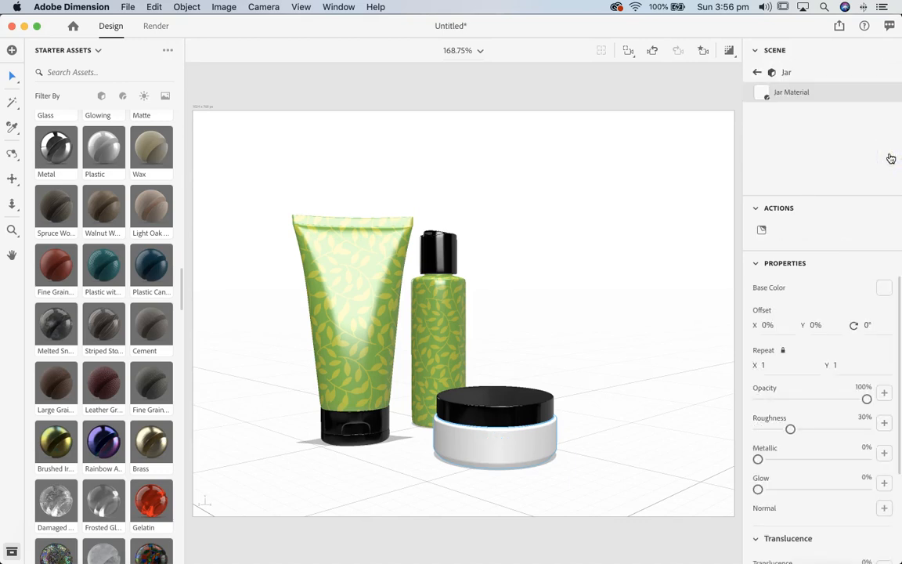
pyautogui.click(762, 231)
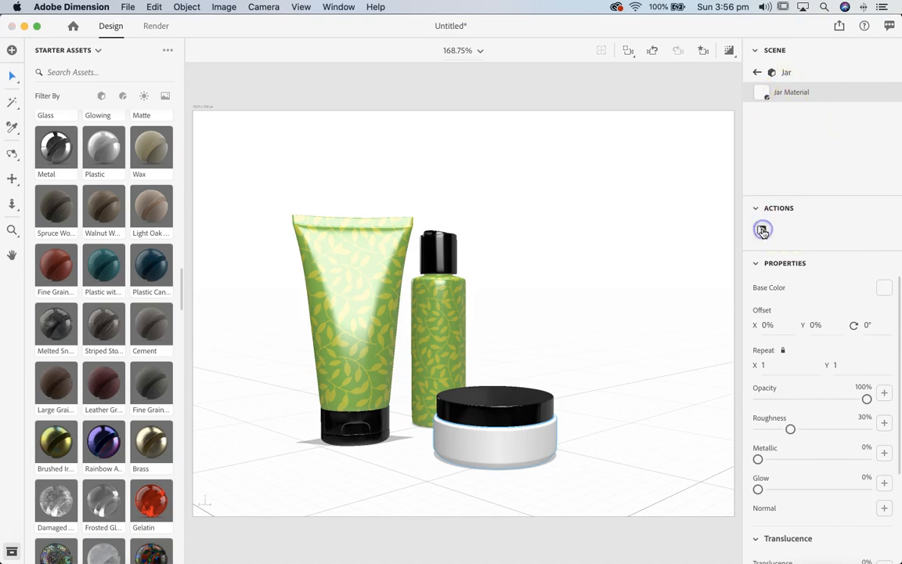
pyautogui.click(433, 69)
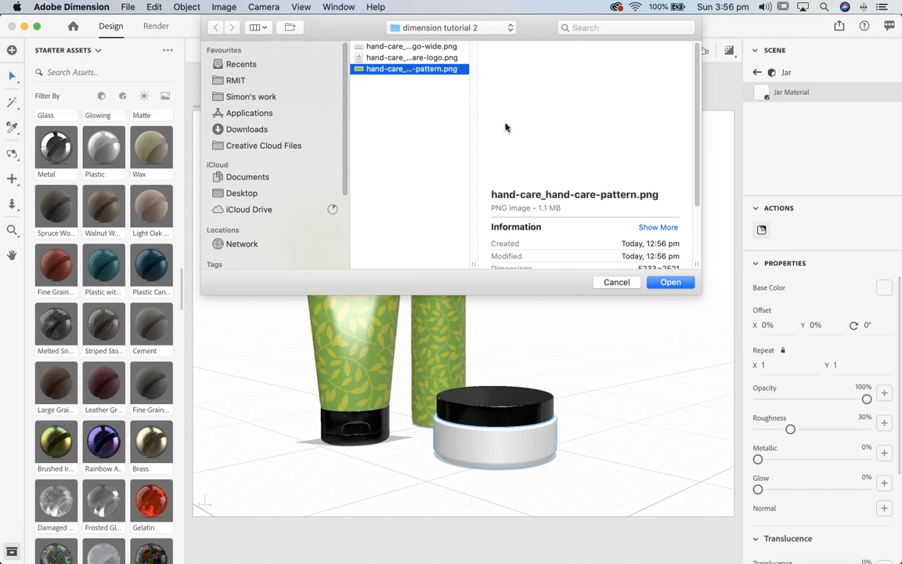
pyautogui.click(672, 282)
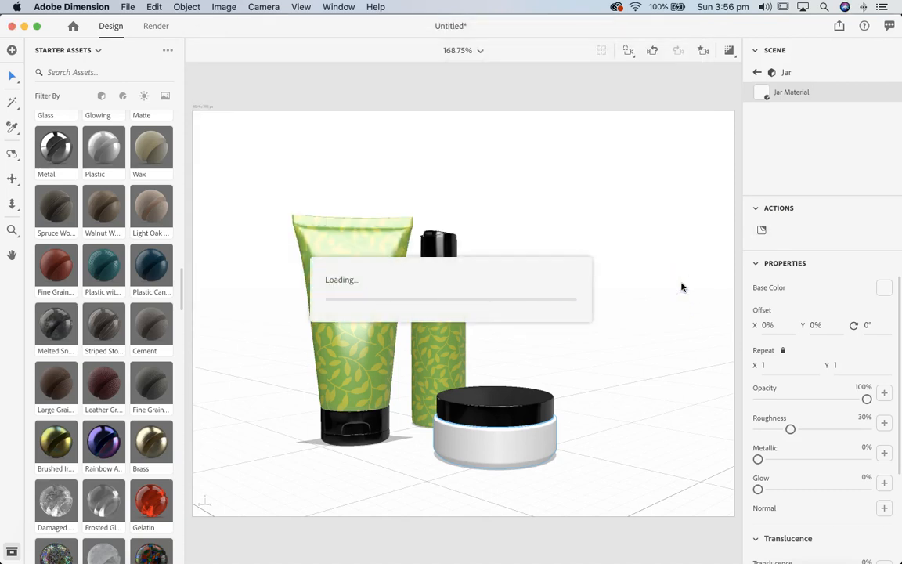
# Enlarge the pattern decal on the Jar to a scale of about 42.6% so it covers the whole body
pyautogui.click(763, 132)
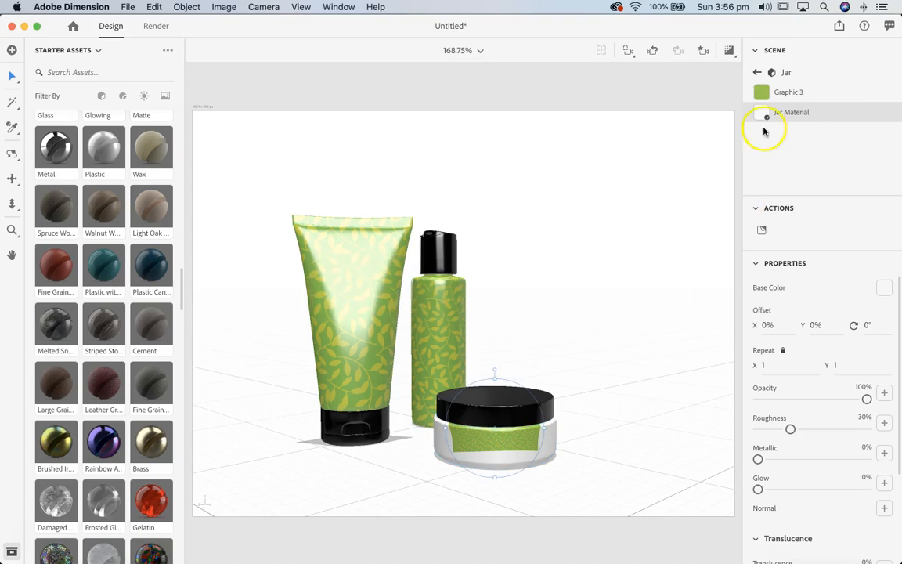
pyautogui.click(787, 92)
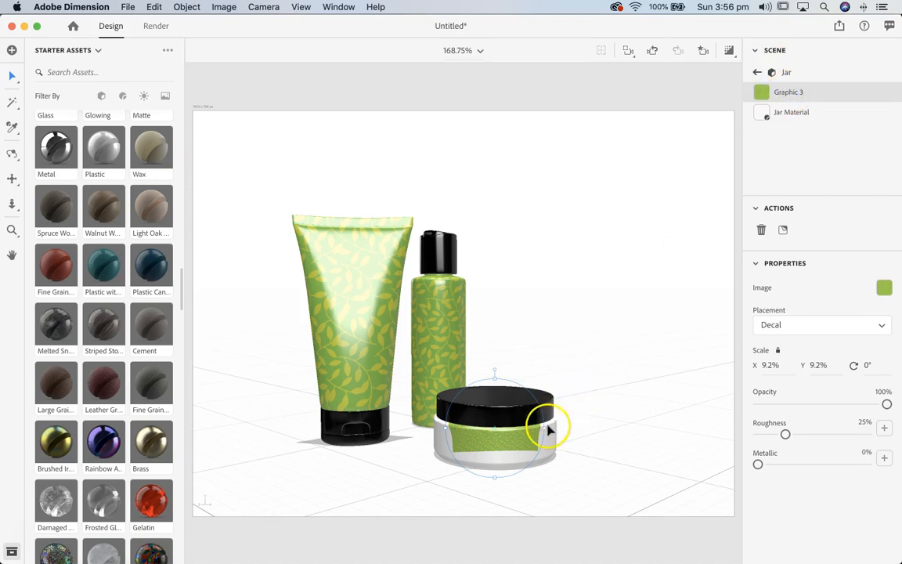
pyautogui.moveTo(554, 427); pyautogui.dragTo(709, 352)
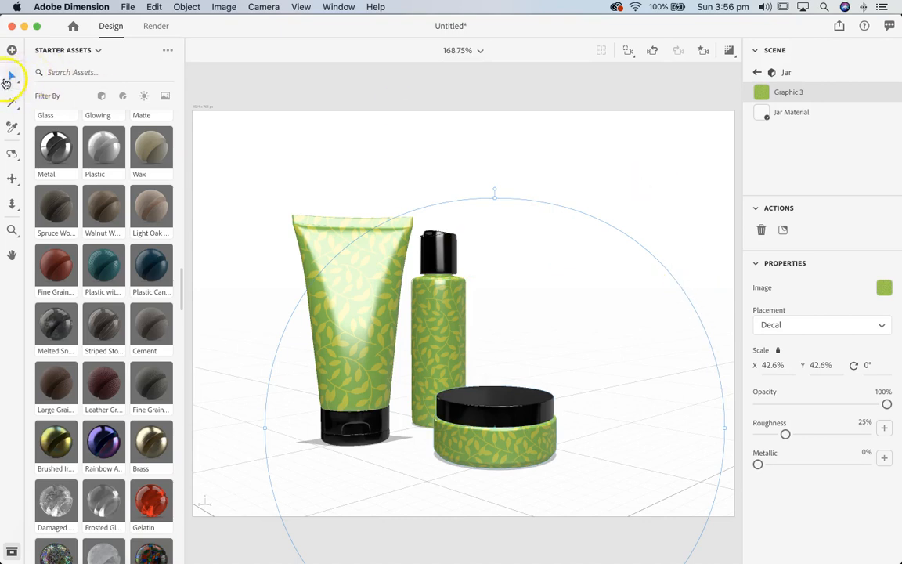
# Switch the render preview on and off twice to examine the lids and patterned packaging under realistic lighting
pyautogui.click(728, 50)
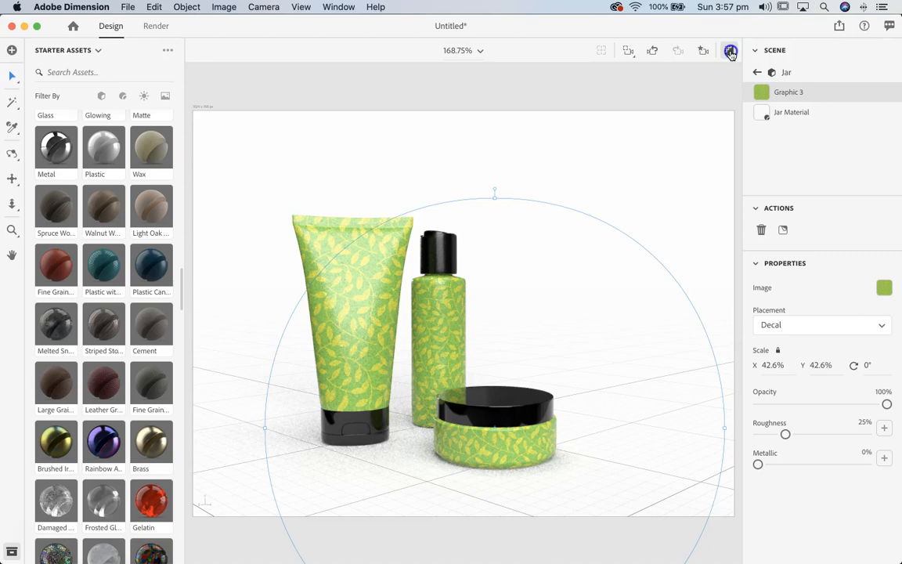
pyautogui.click(730, 51)
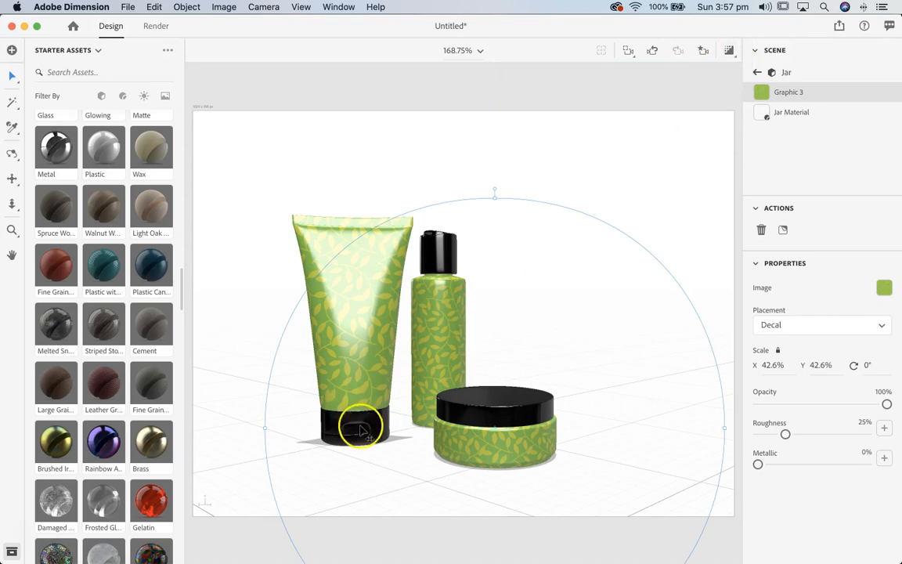
pyautogui.click(727, 52)
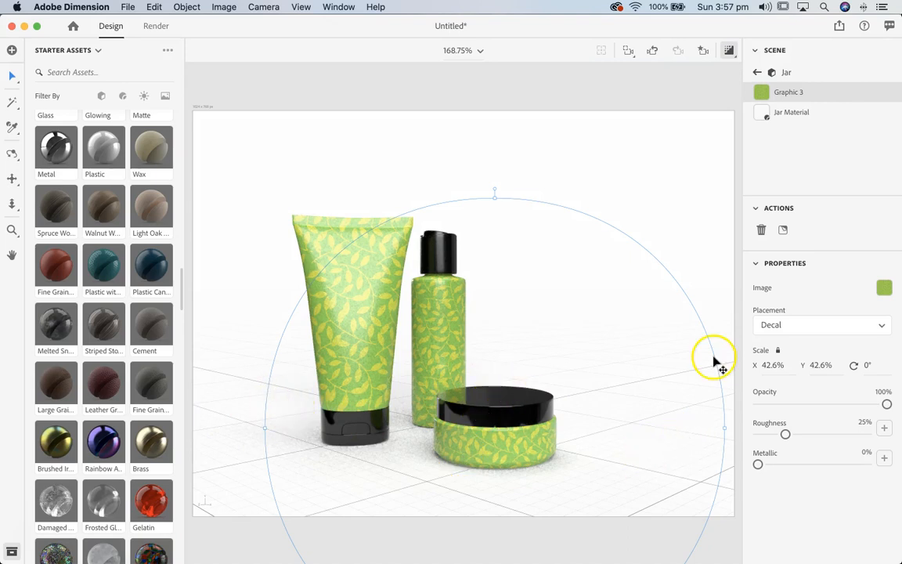
pyautogui.click(727, 51)
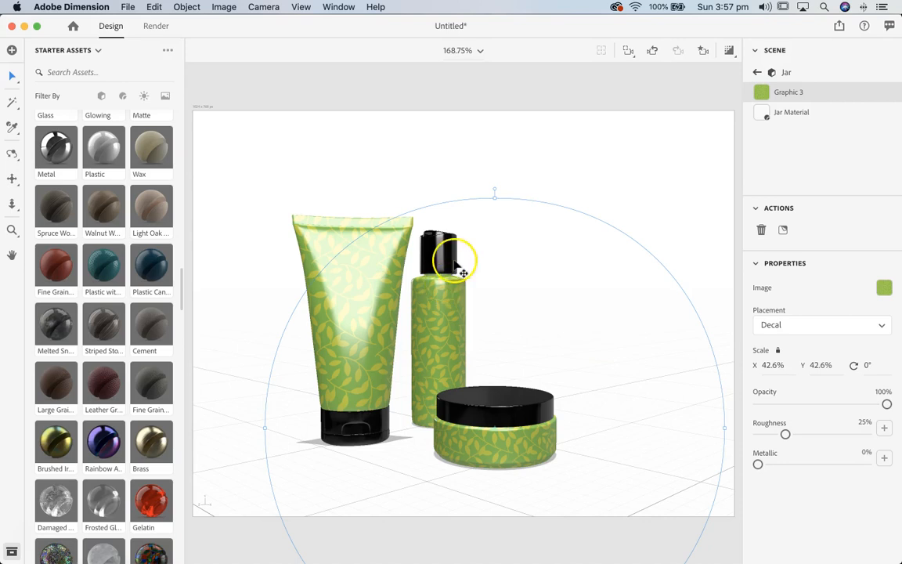
# Place the graphic hand-care_hand-care-logo.png on the Flip Lid Bottle's Bottle material
pyautogui.click(756, 72)
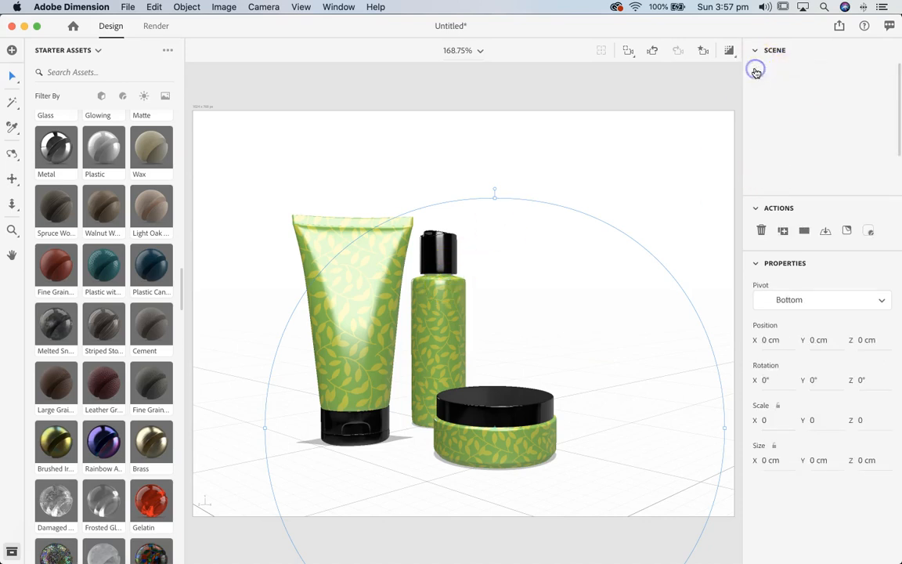
pyautogui.click(784, 103)
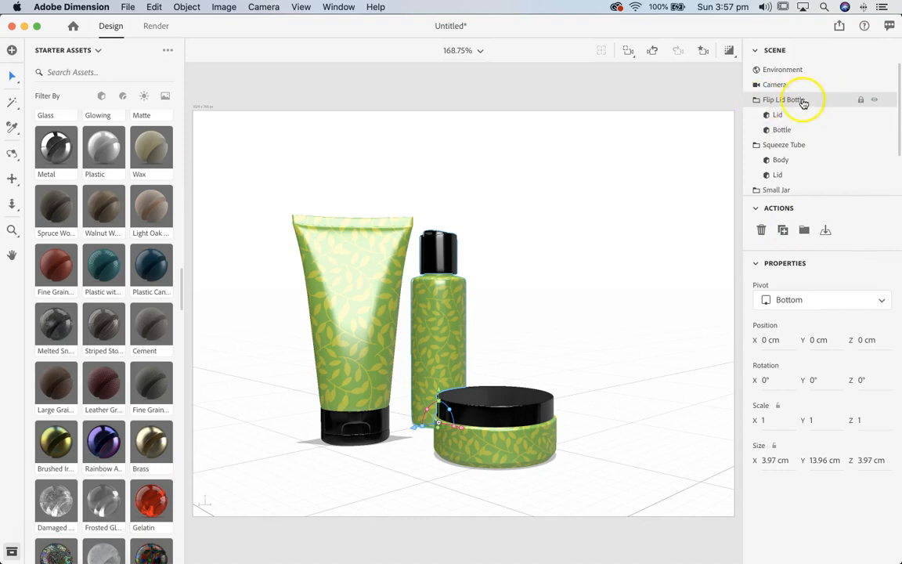
pyautogui.click(780, 132)
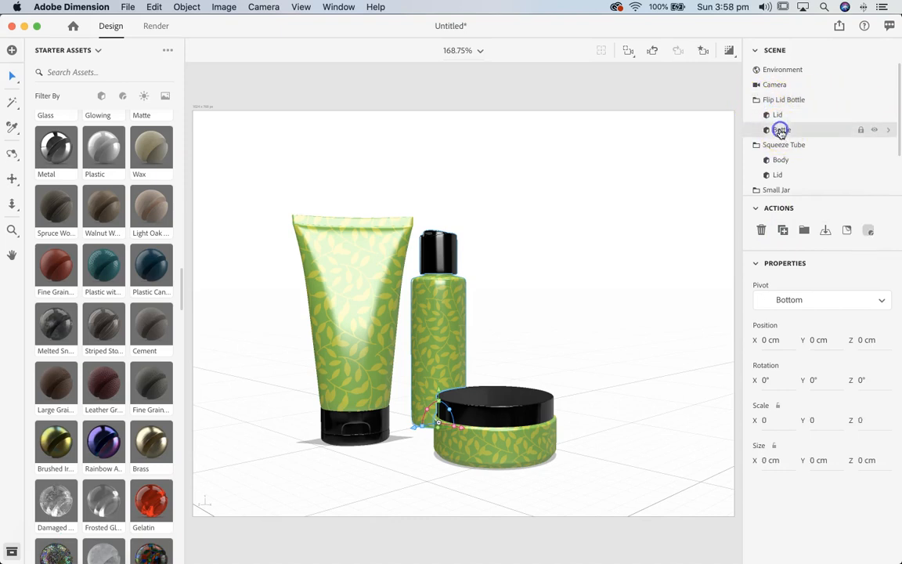
pyautogui.click(889, 132)
pyautogui.click(761, 228)
pyautogui.click(433, 57)
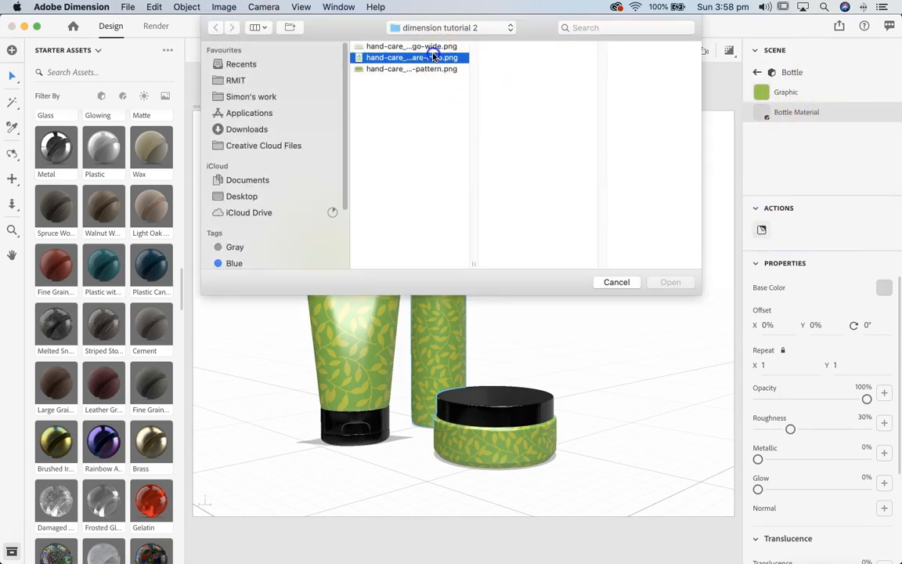
pyautogui.click(665, 282)
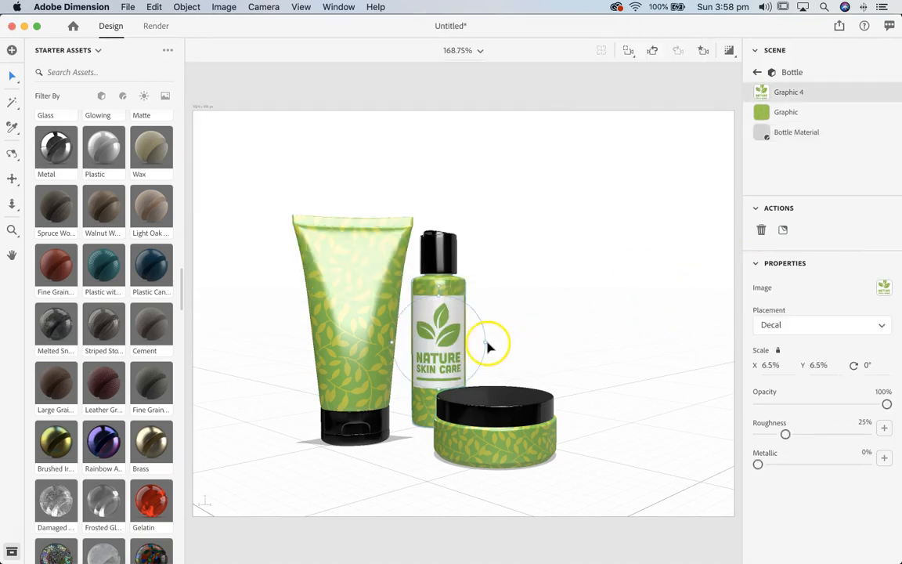
# Shrink the logo decal on the Bottle to a scale of about 5% so it fits the front
pyautogui.moveTo(484, 346); pyautogui.dragTo(473, 349)
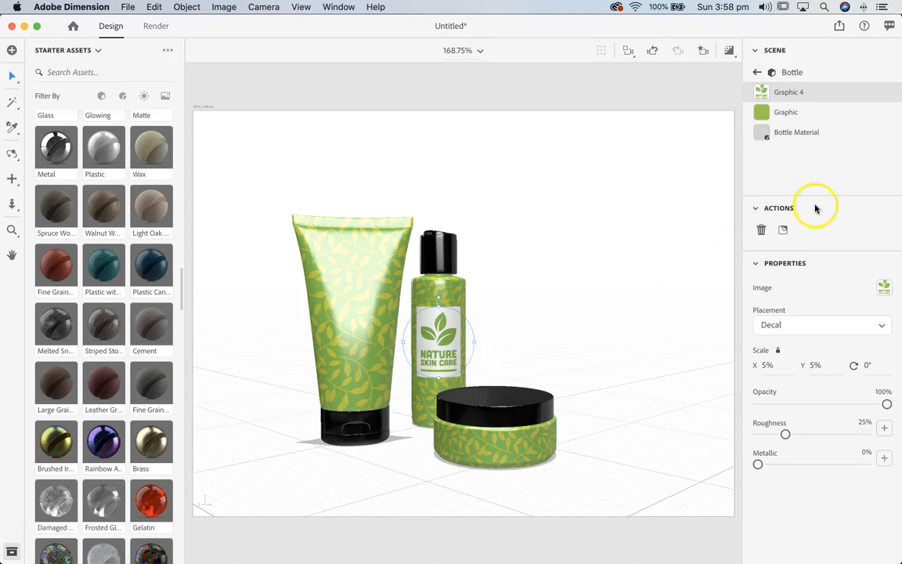
pyautogui.click(757, 51)
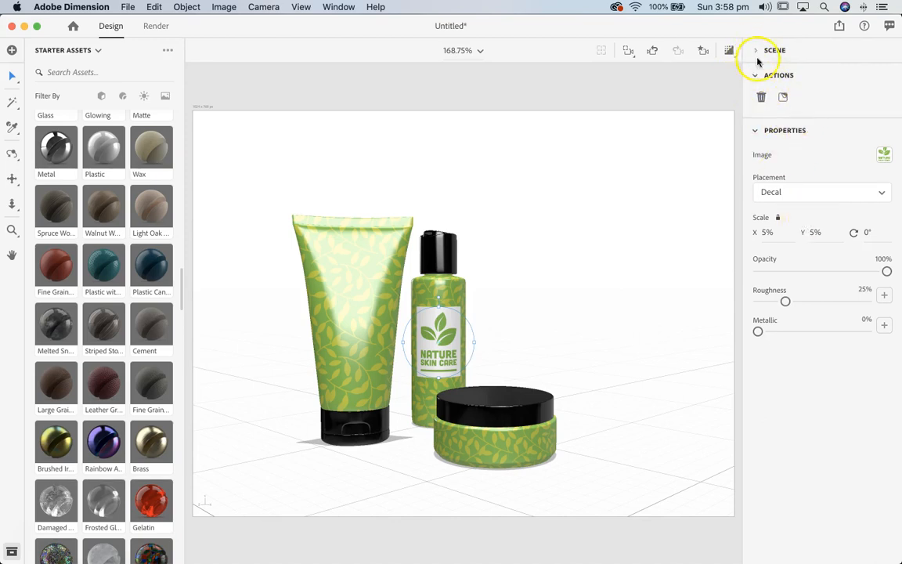
pyautogui.click(757, 50)
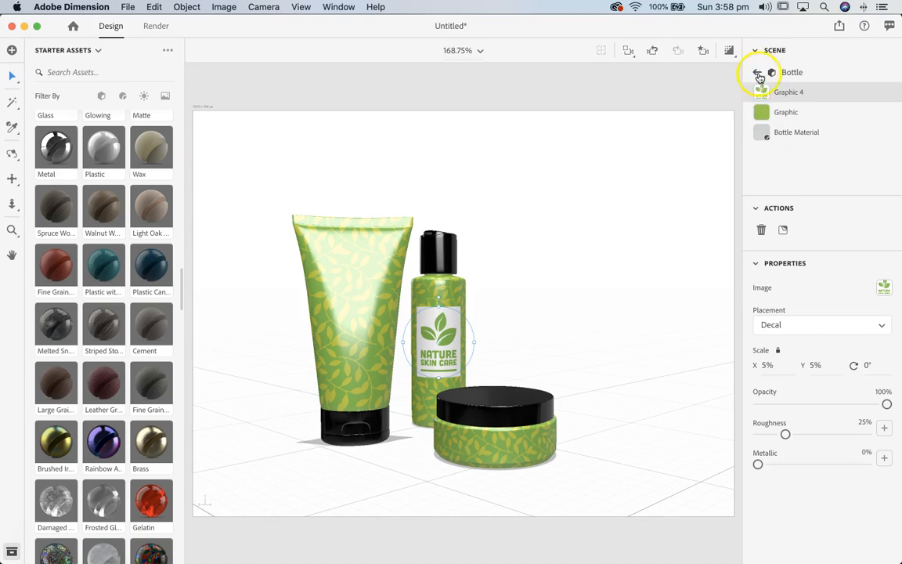
# Place hand-care_hand-care-logo.png on the Squeeze Tube's Body material and reduce the decal to a scale of about 5.3%
pyautogui.click(757, 74)
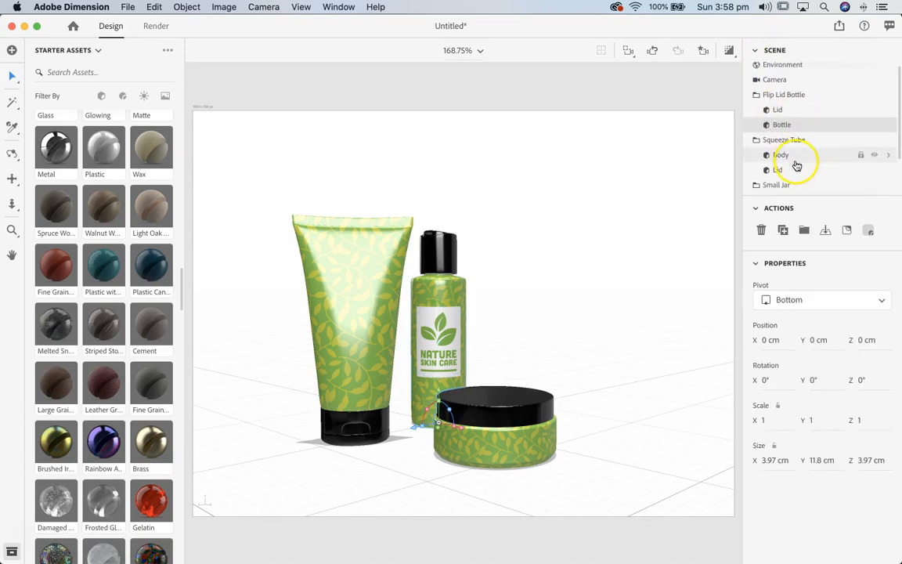
pyautogui.click(786, 154)
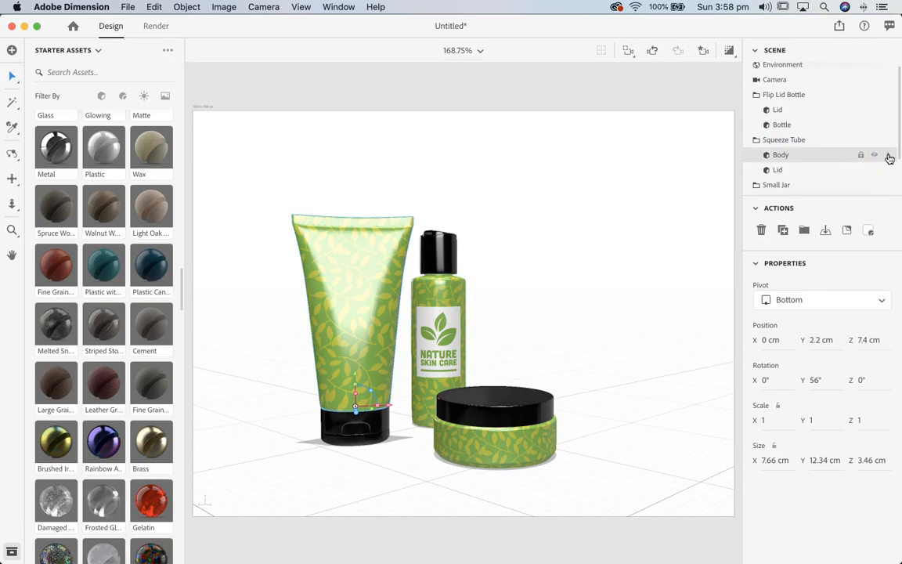
pyautogui.click(889, 158)
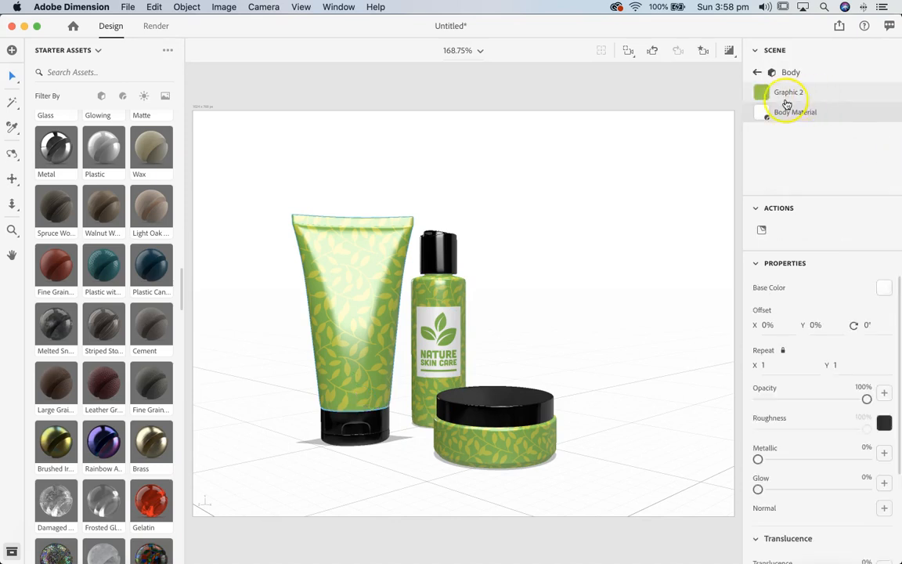
pyautogui.click(762, 232)
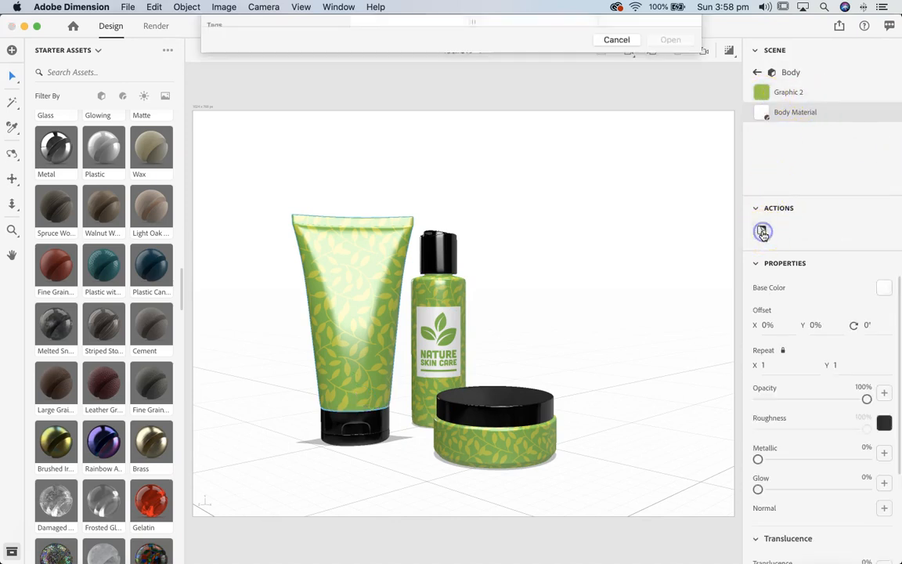
pyautogui.click(428, 57)
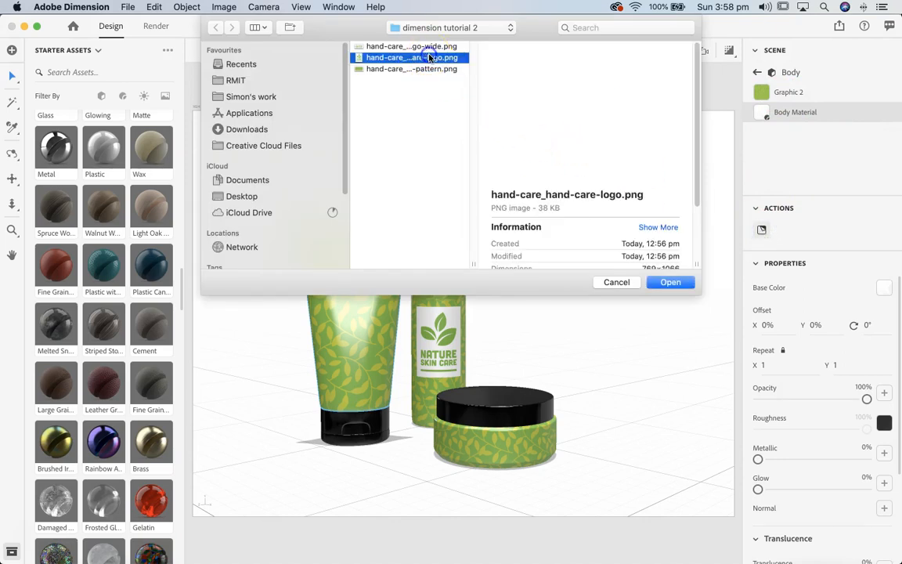
pyautogui.click(670, 282)
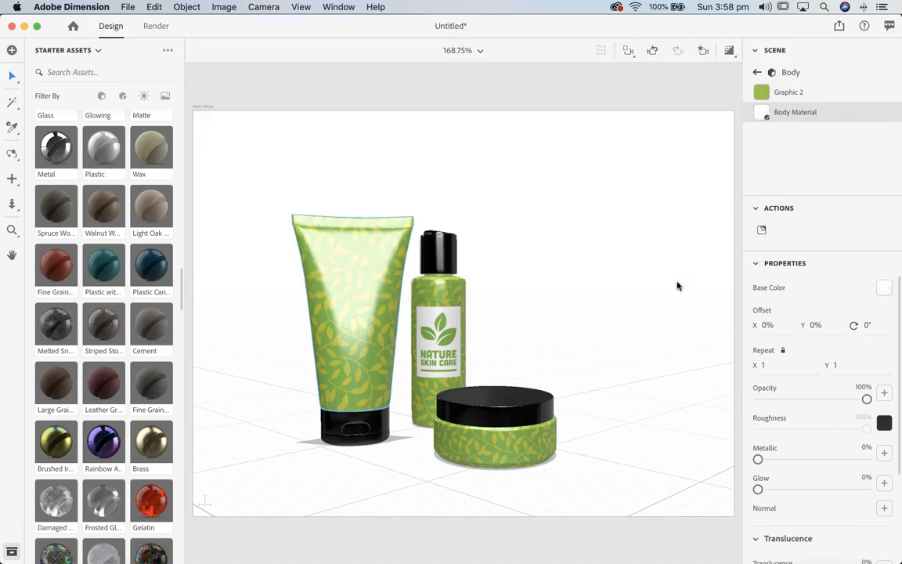
pyautogui.moveTo(415, 313); pyautogui.dragTo(396, 316)
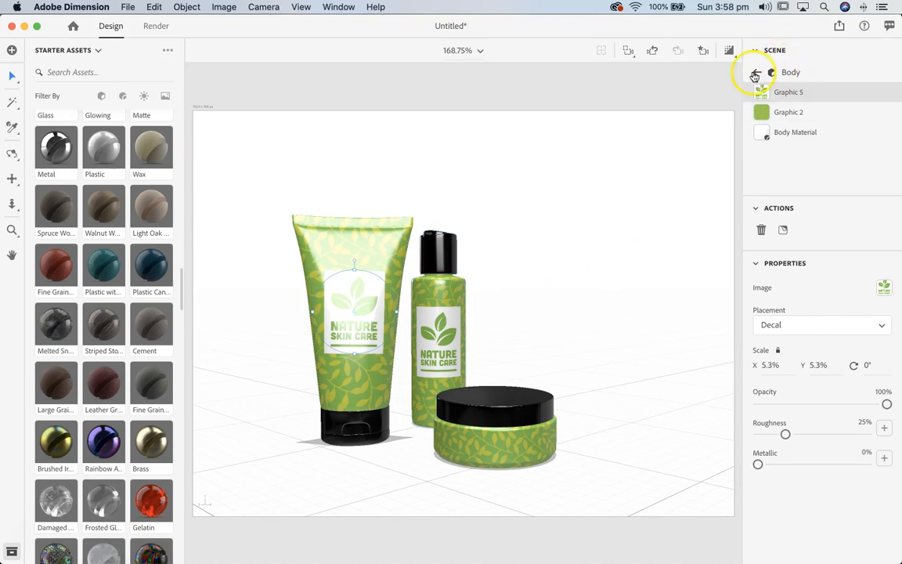
# Place the graphic hand-care_hand-care-logo-wide.png on the Small Jar's Jar material
pyautogui.click(755, 74)
pyautogui.scroll(-2, 789, 137)
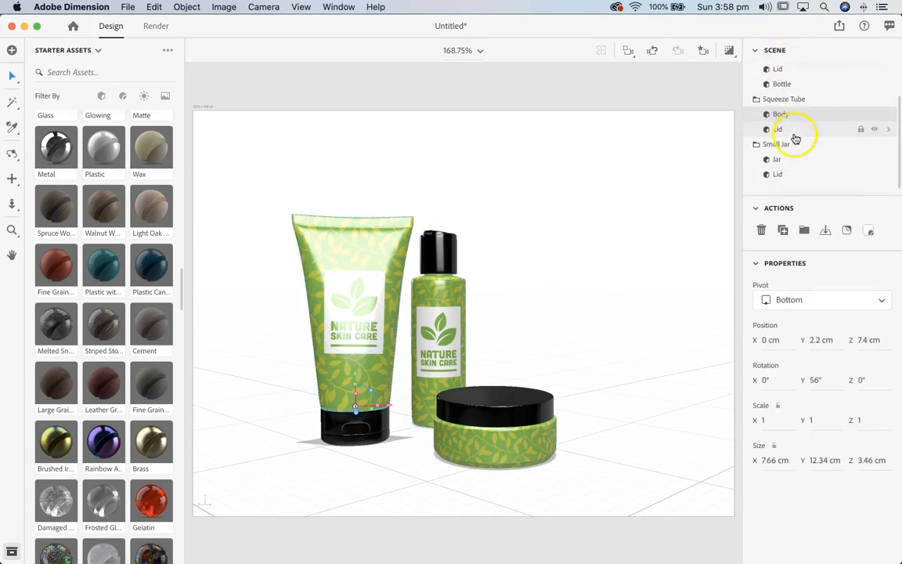
pyautogui.click(768, 159)
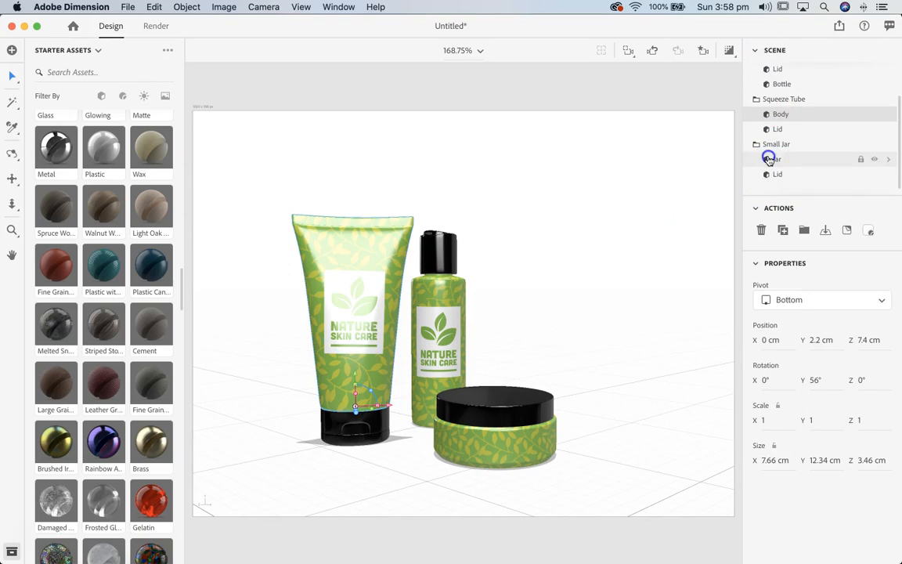
pyautogui.click(781, 160)
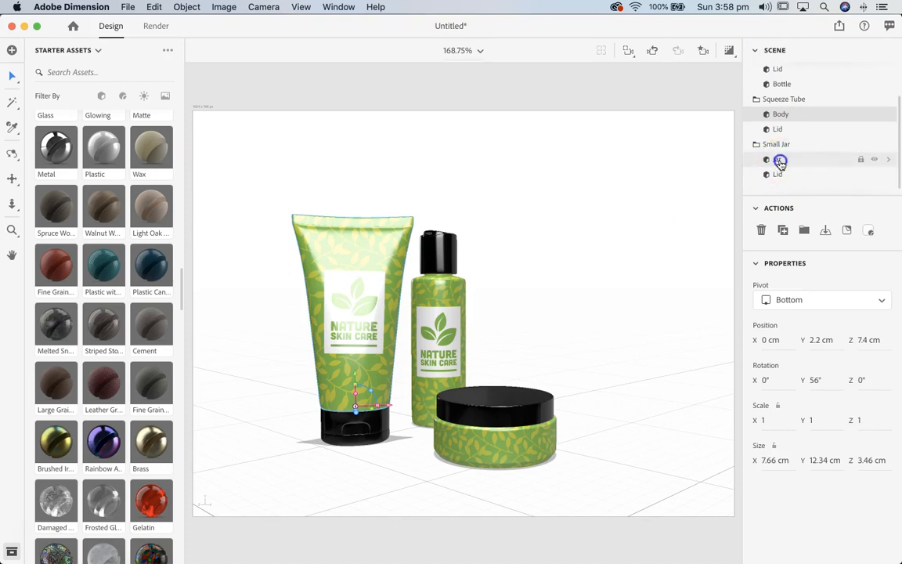
pyautogui.click(887, 159)
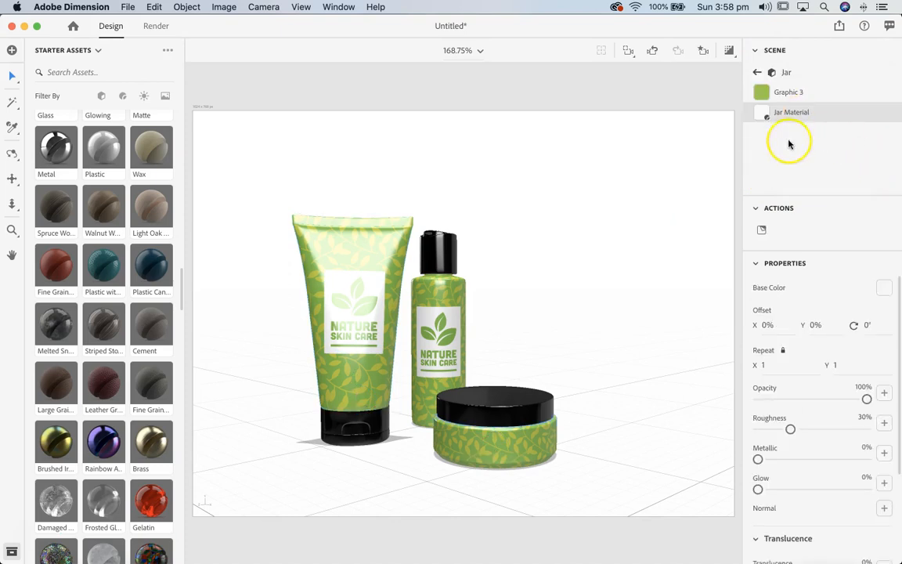
pyautogui.click(761, 229)
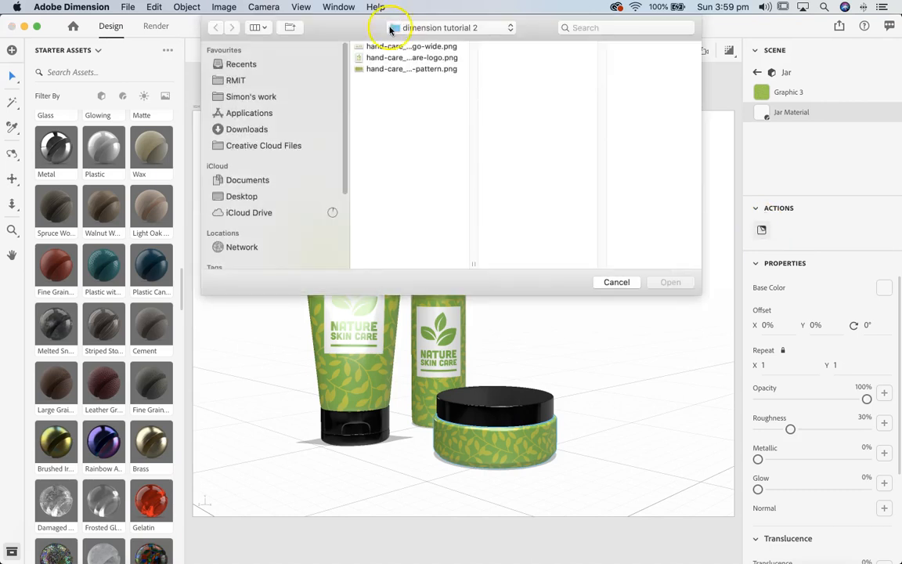
pyautogui.click(411, 57)
pyautogui.click(411, 47)
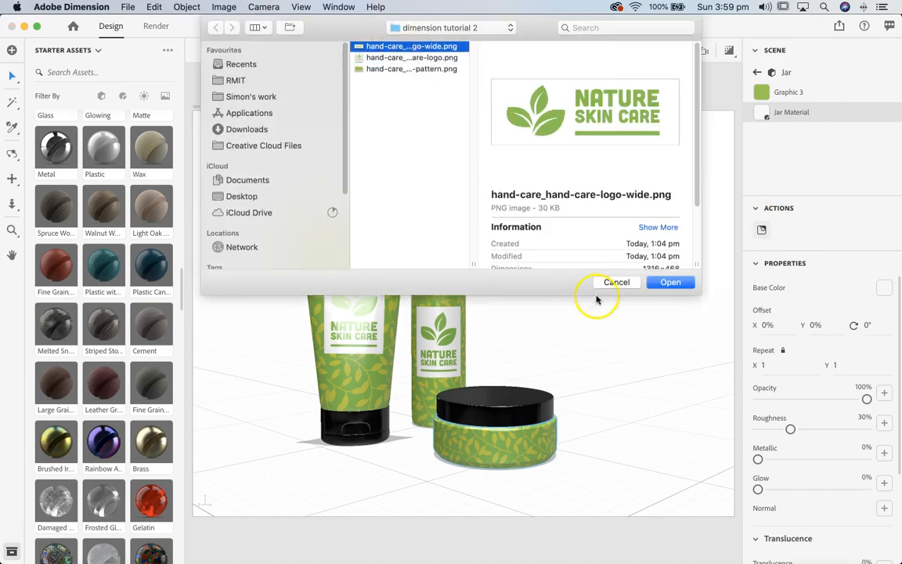
pyautogui.click(669, 282)
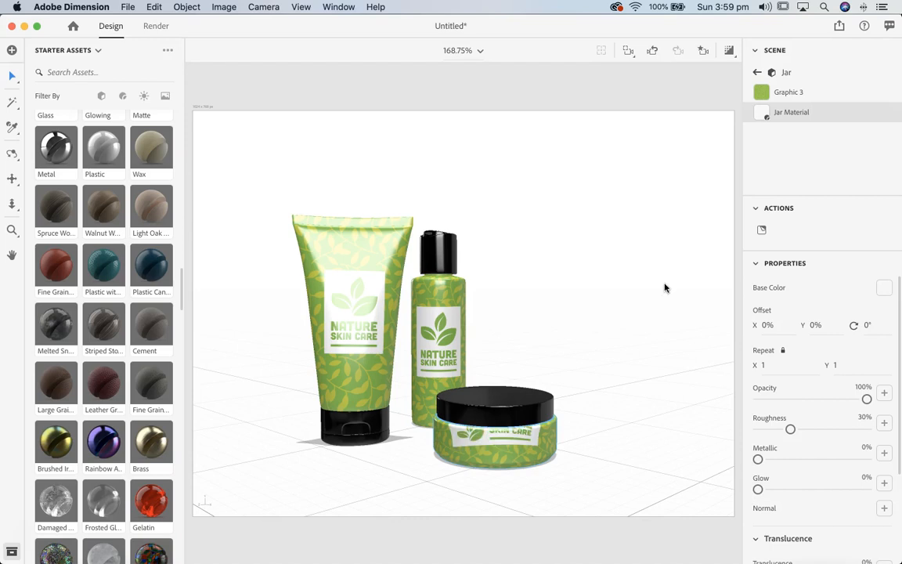
# Fit the wide logo decal level on the Jar's front at a scale of about 6.9% and a rotation of about 12°
pyautogui.click(782, 92)
pyautogui.moveTo(505, 447); pyautogui.dragTo(499, 461)
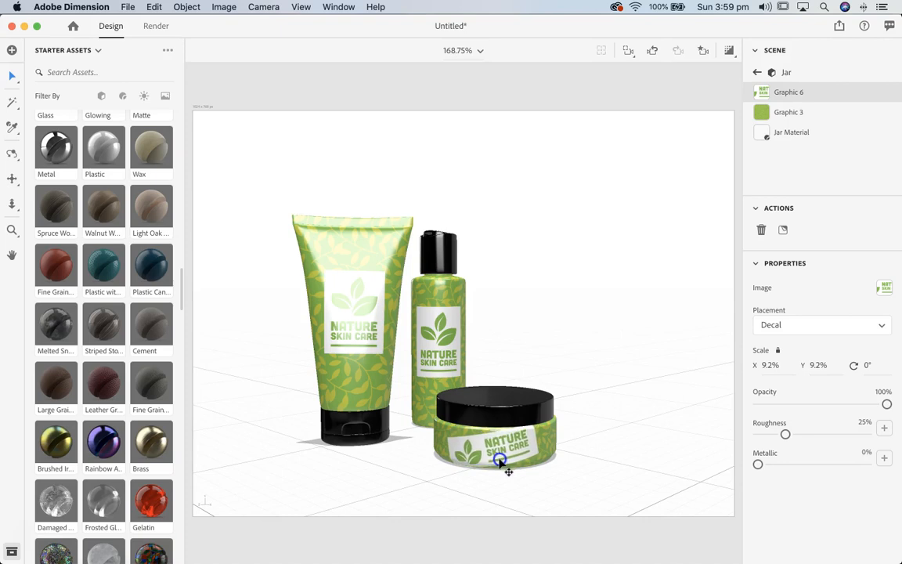
pyautogui.click(491, 406)
pyautogui.moveTo(490, 407); pyautogui.dragTo(491, 418)
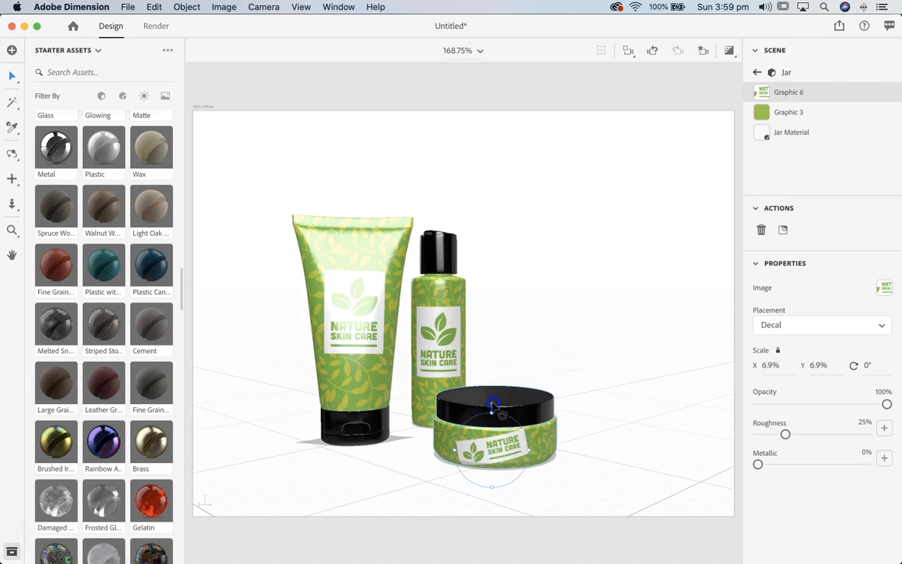
pyautogui.moveTo(495, 402); pyautogui.dragTo(501, 403)
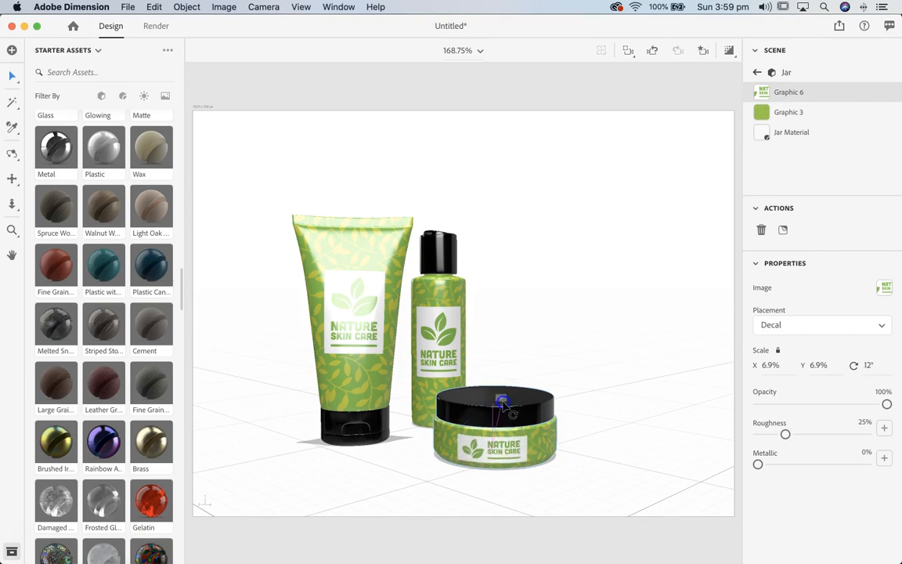
pyautogui.moveTo(511, 454); pyautogui.dragTo(510, 449)
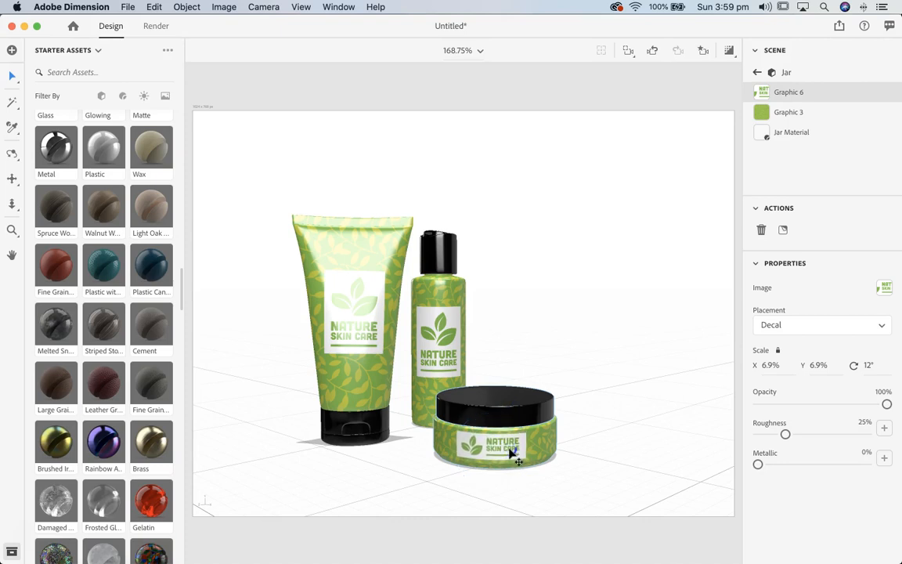
pyautogui.moveTo(508, 449); pyautogui.dragTo(508, 450)
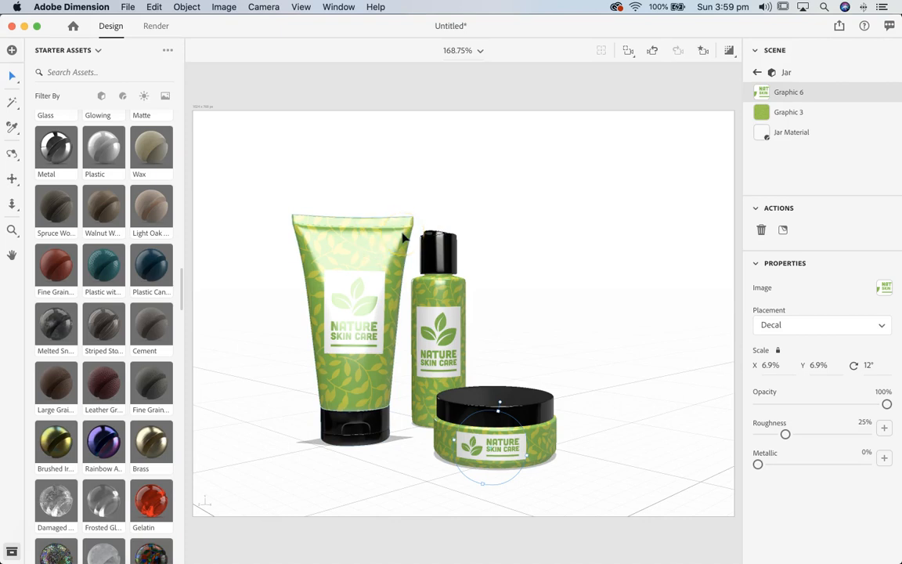
# Turn the whole Squeeze Tube around its vertical axis to a Y rotation of about 81°
pyautogui.click(10, 72)
pyautogui.click(368, 281)
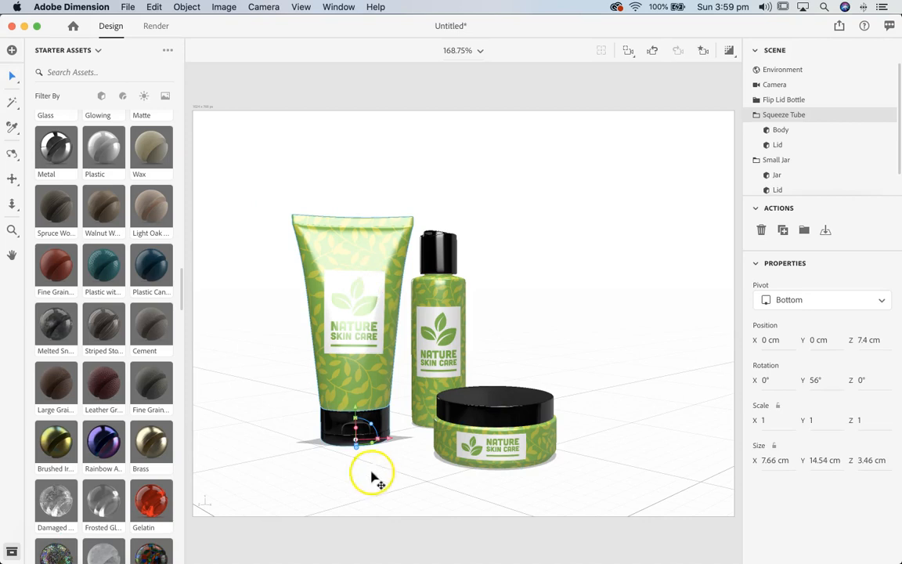
pyautogui.moveTo(374, 448); pyautogui.dragTo(388, 445)
pyautogui.click(501, 446)
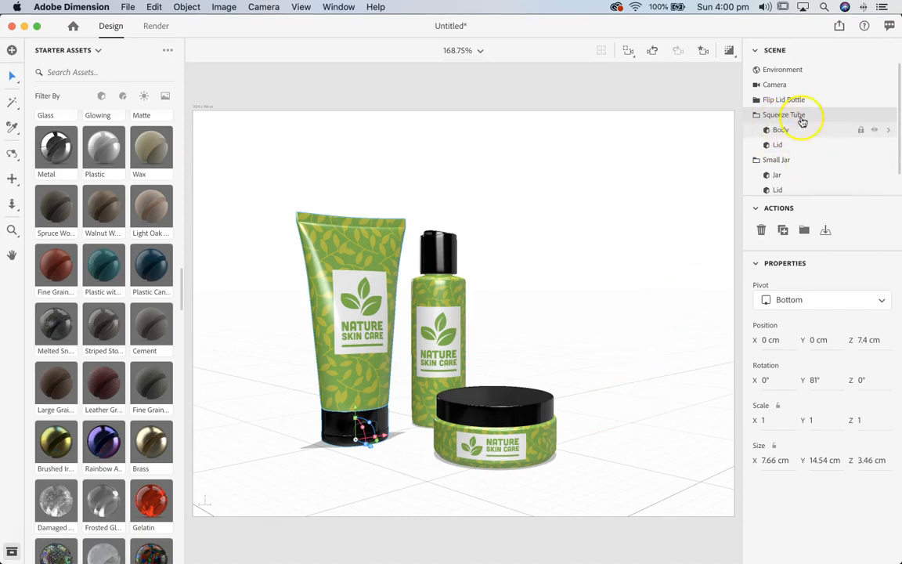
# Rotate the Environment Light to about 16°, keeping its intensity at 100%
pyautogui.scroll(-2, 783, 116)
pyautogui.scroll(2, 784, 114)
pyautogui.click(787, 69)
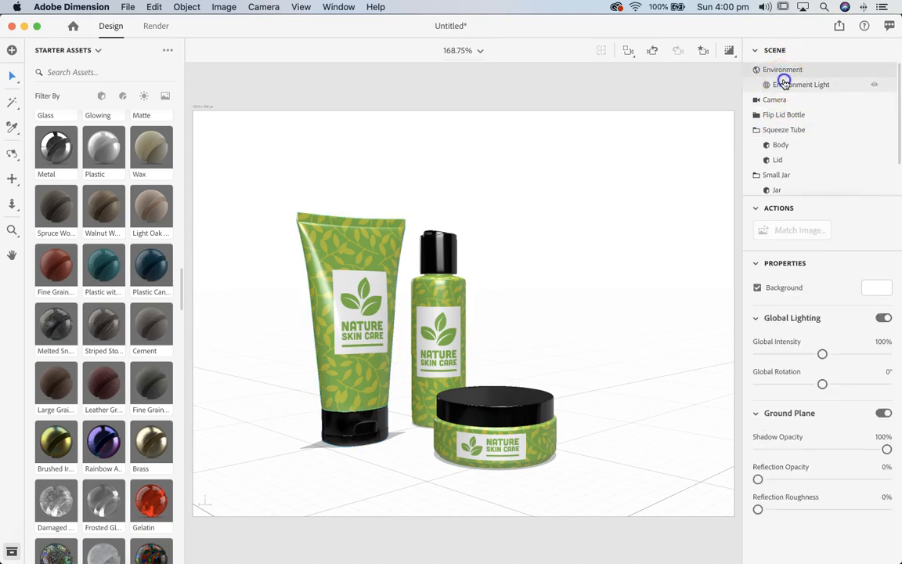
pyautogui.click(784, 83)
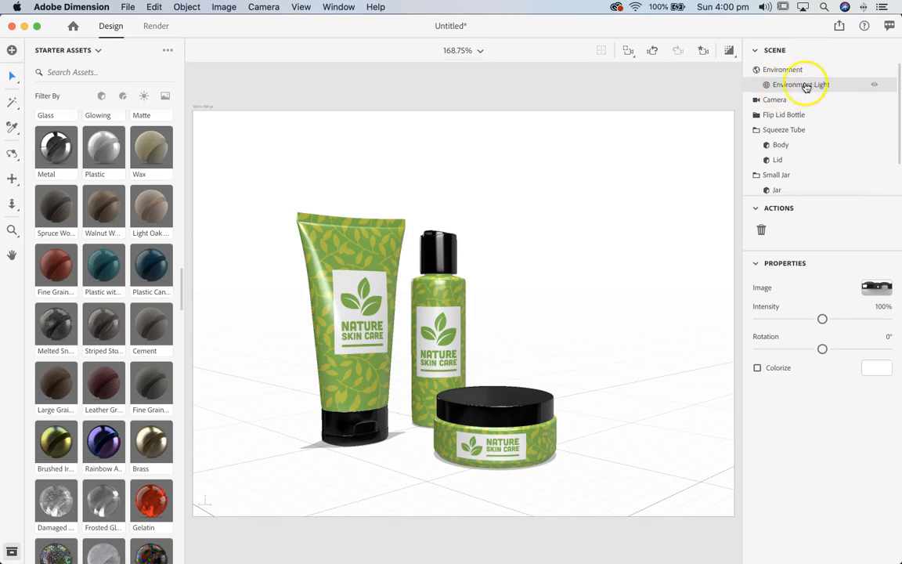
pyautogui.moveTo(822, 318)
pyautogui.mouseDown()
pyautogui.moveTo(880, 317)
pyautogui.moveTo(822, 320)
pyautogui.mouseUp()
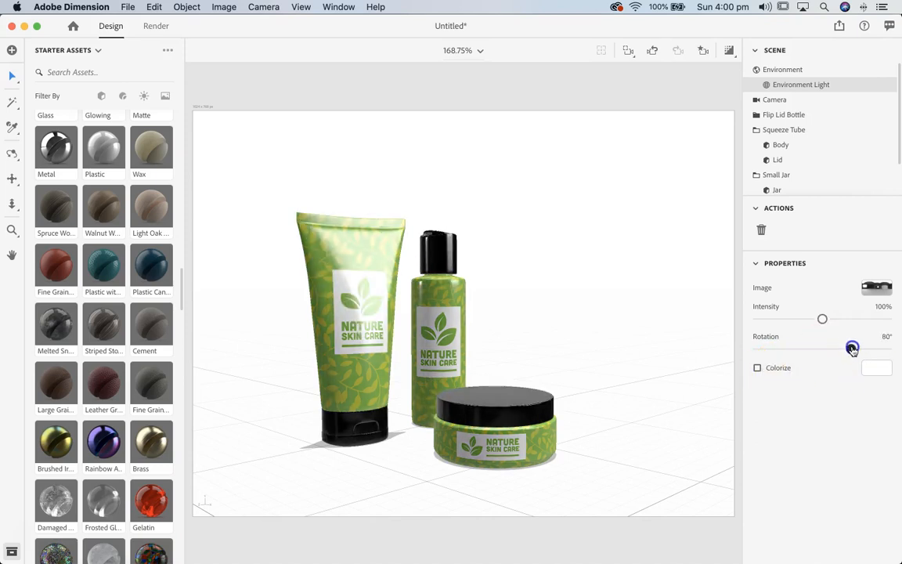
pyautogui.moveTo(840, 348); pyautogui.dragTo(828, 330)
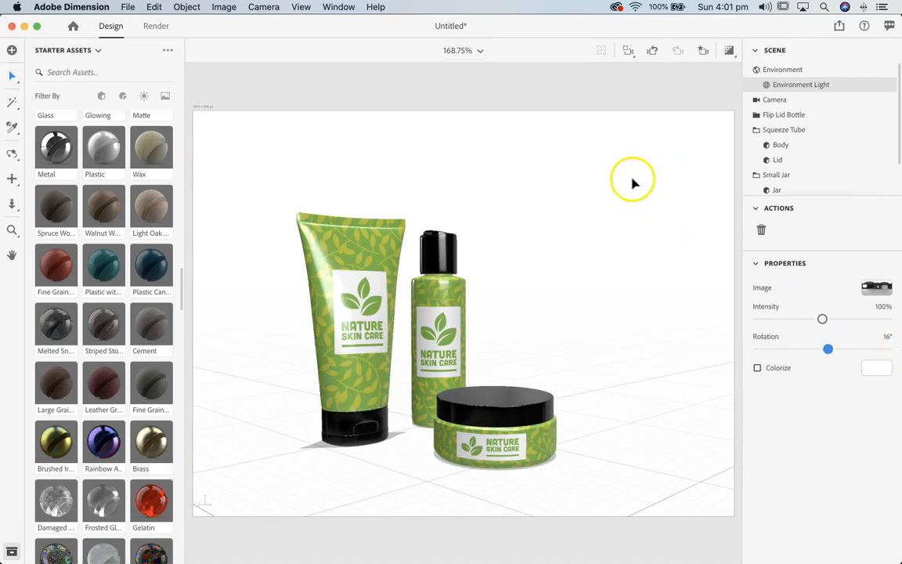
# Filter the starter assets to lights only and browse the available studio and outdoor lighting environments
pyautogui.scroll(-5, 118, 382)
pyautogui.scroll(-10, 122, 387)
pyautogui.scroll(10, 121, 386)
pyautogui.scroll(20, 59, 168)
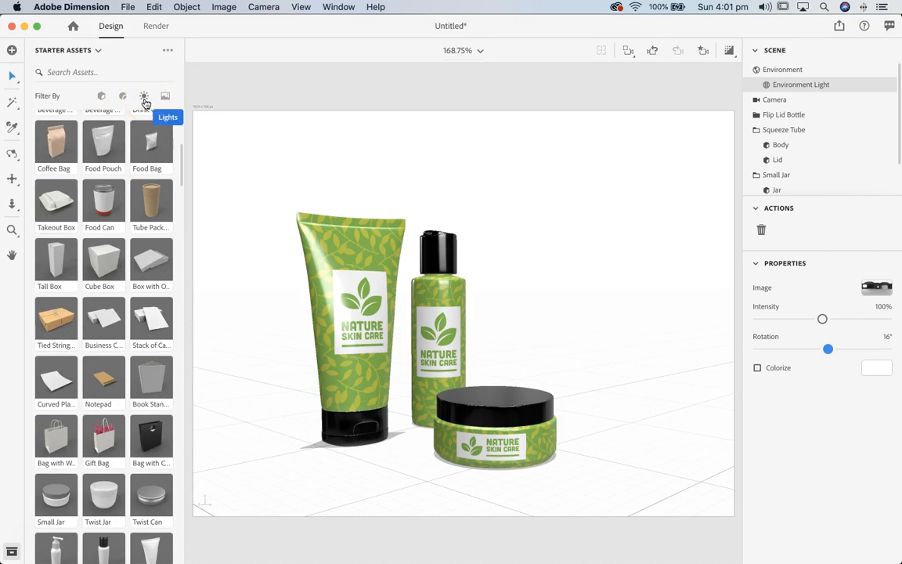
pyautogui.click(144, 97)
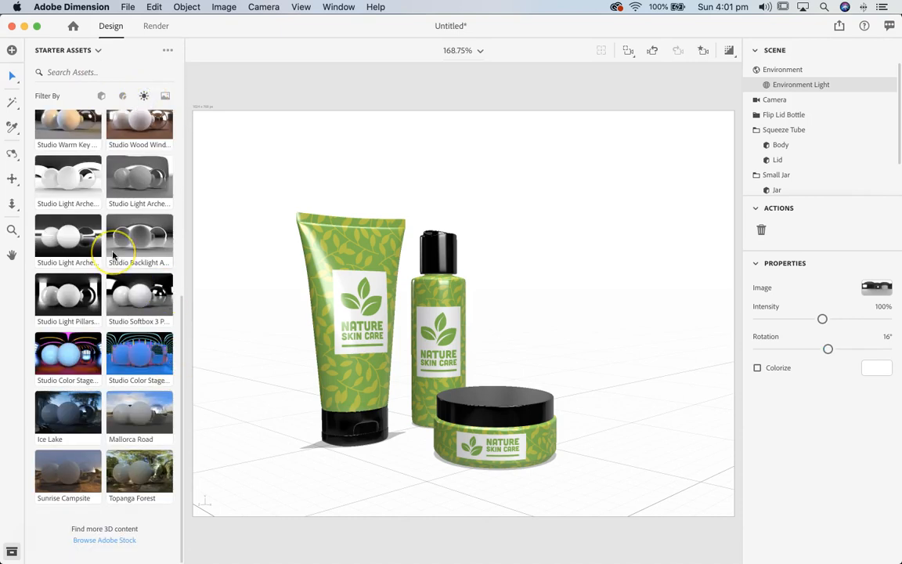
# Try the Studio Low Key and the Studio Key and Fill environment lights on the scene
pyautogui.scroll(5, 110, 242)
pyautogui.scroll(2, 113, 254)
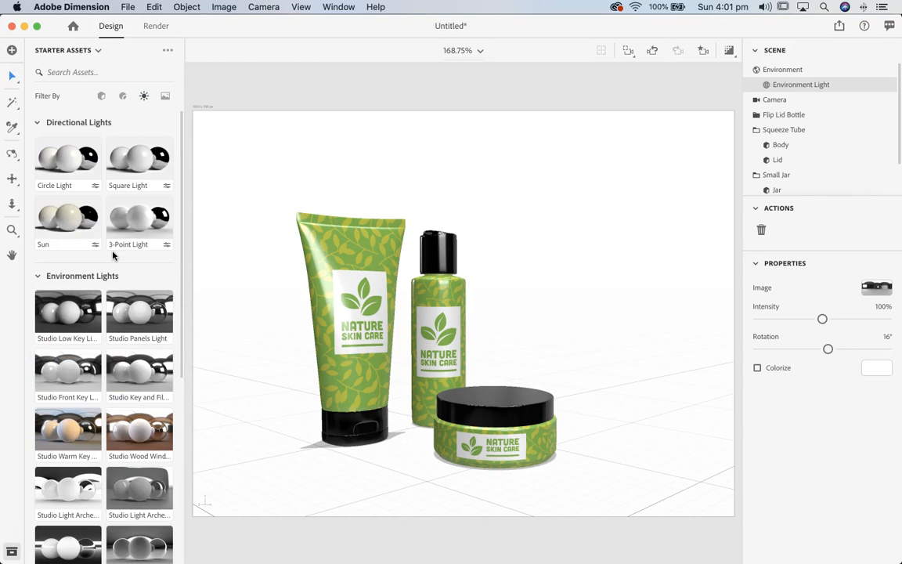
pyautogui.moveTo(67, 311); pyautogui.dragTo(617, 300)
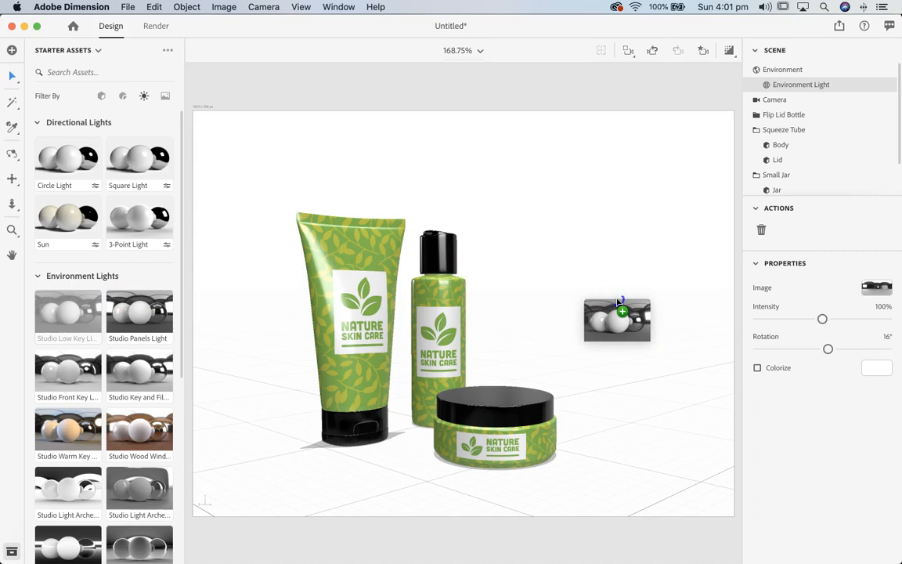
pyautogui.moveTo(616, 300); pyautogui.dragTo(617, 301)
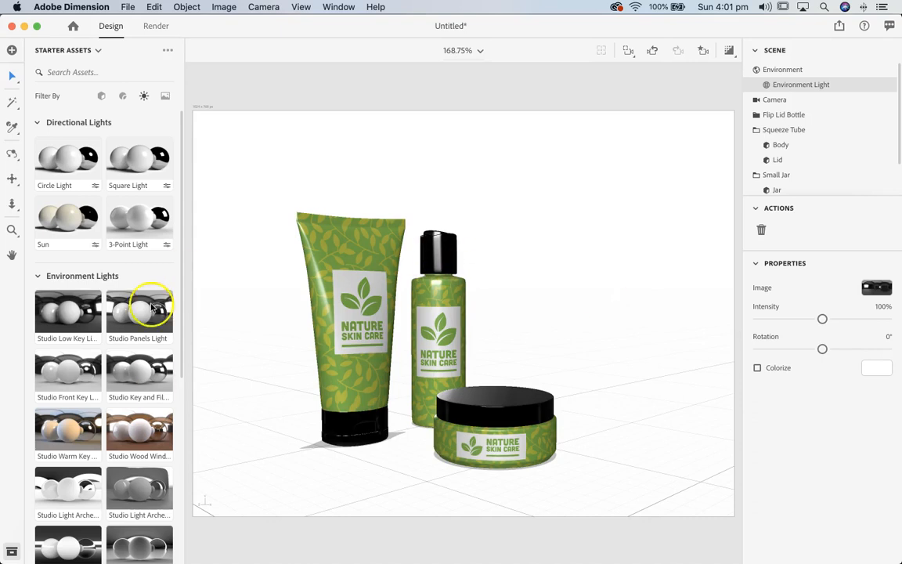
pyautogui.moveTo(134, 370); pyautogui.dragTo(560, 282)
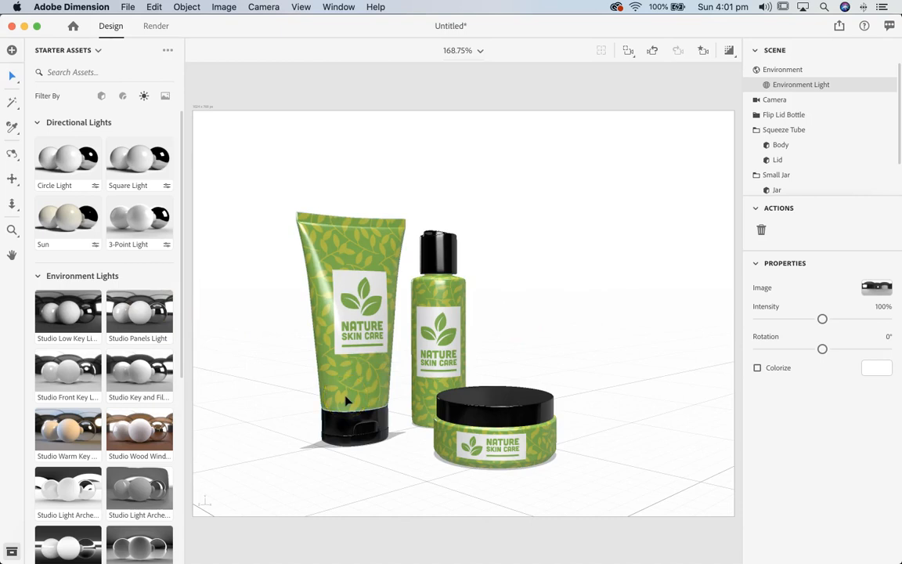
# Apply the Studio Light Pillars environment light to the scene
pyautogui.scroll(-3, 86, 434)
pyautogui.scroll(-1, 91, 440)
pyautogui.click(68, 478)
pyautogui.moveTo(65, 484); pyautogui.dragTo(607, 272)
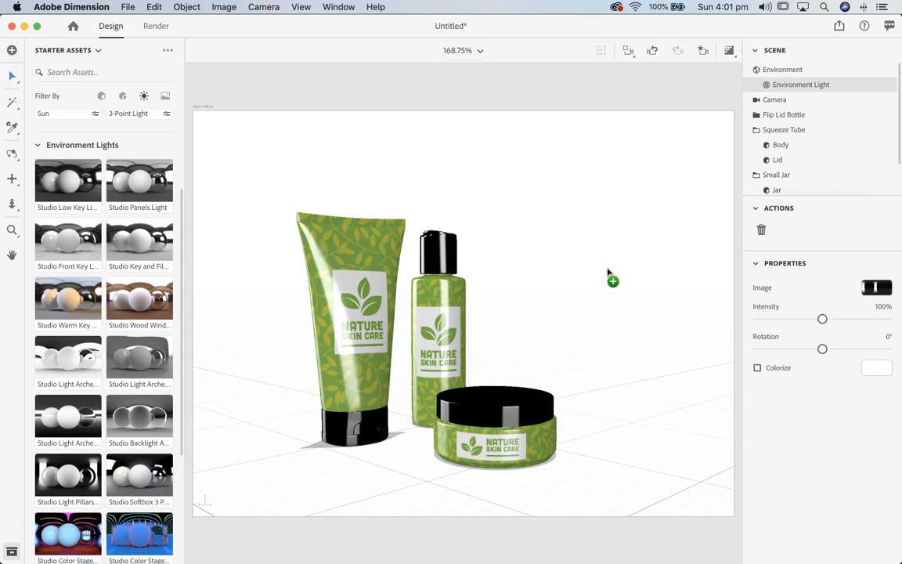
# Try adding the 3-Point Light to the scene and review the settings of its Key, Fill and Back lights
pyautogui.scroll(-1, 121, 418)
pyautogui.scroll(5, 118, 421)
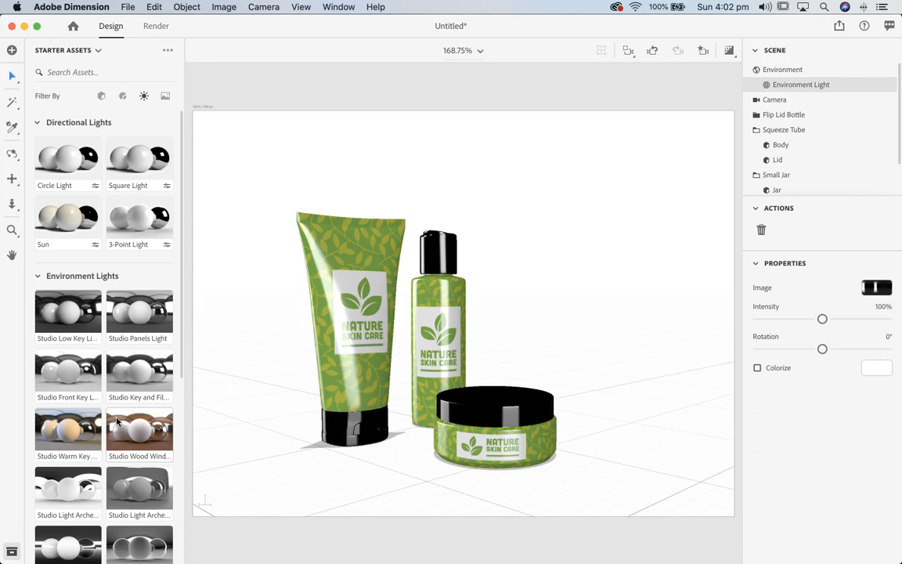
pyautogui.moveTo(140, 227); pyautogui.dragTo(589, 201)
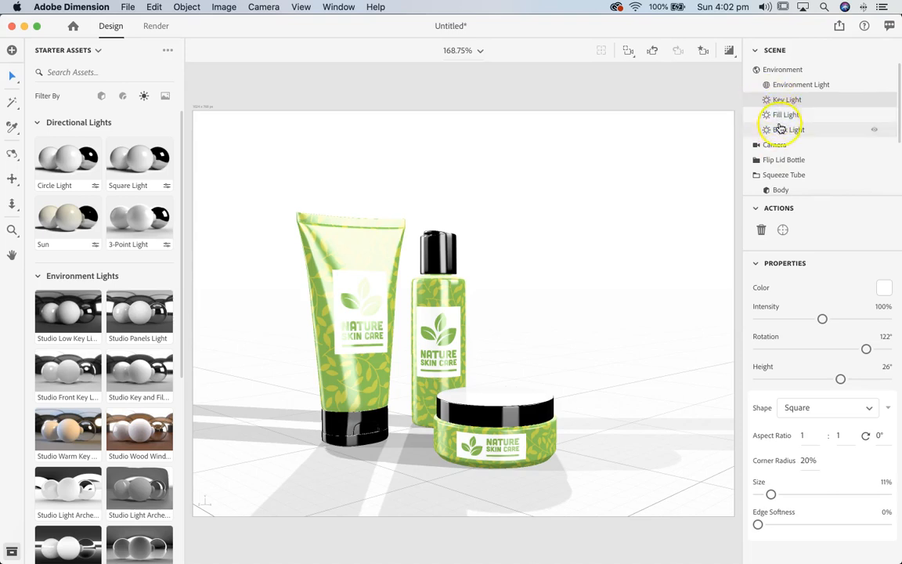
pyautogui.click(775, 116)
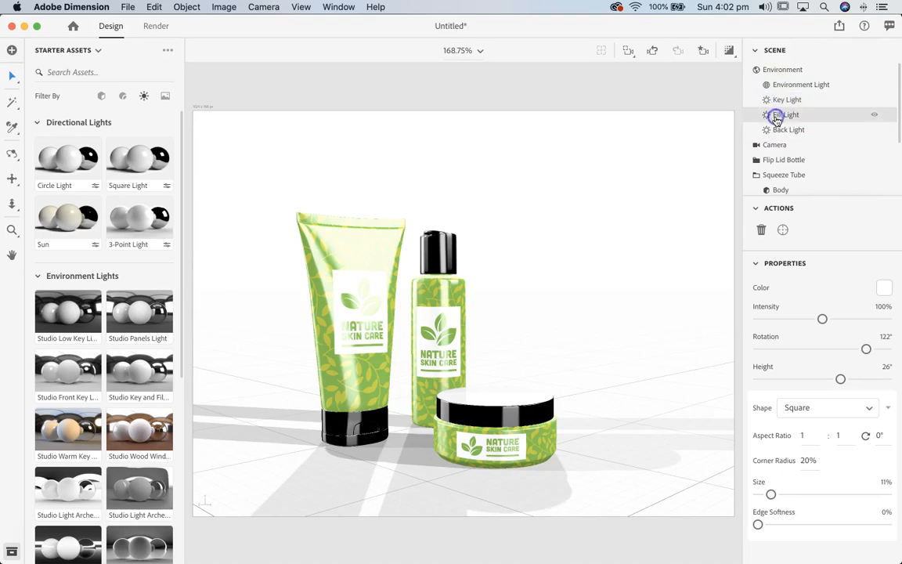
pyautogui.click(785, 130)
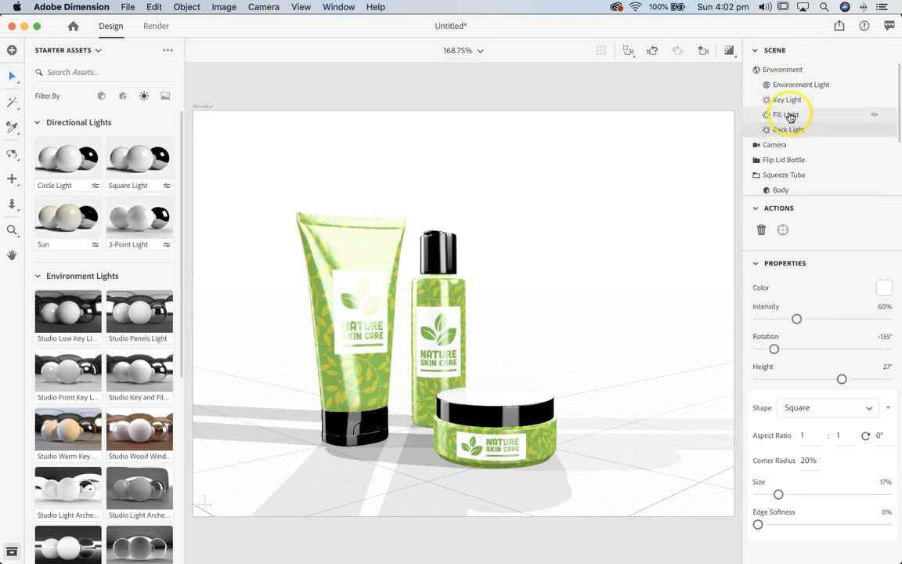
pyautogui.click(787, 114)
pyautogui.click(789, 103)
pyautogui.click(789, 102)
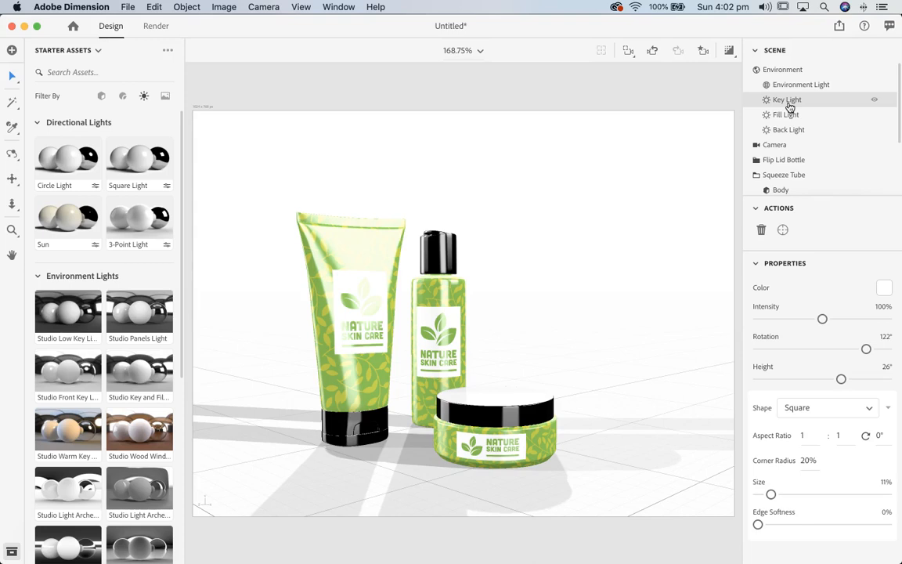
pyautogui.click(789, 108)
# Undo the light selections and the addition of the 3-Point Light
pyautogui.press('super+z')
pyautogui.press('super+z')
pyautogui.press('super+z')
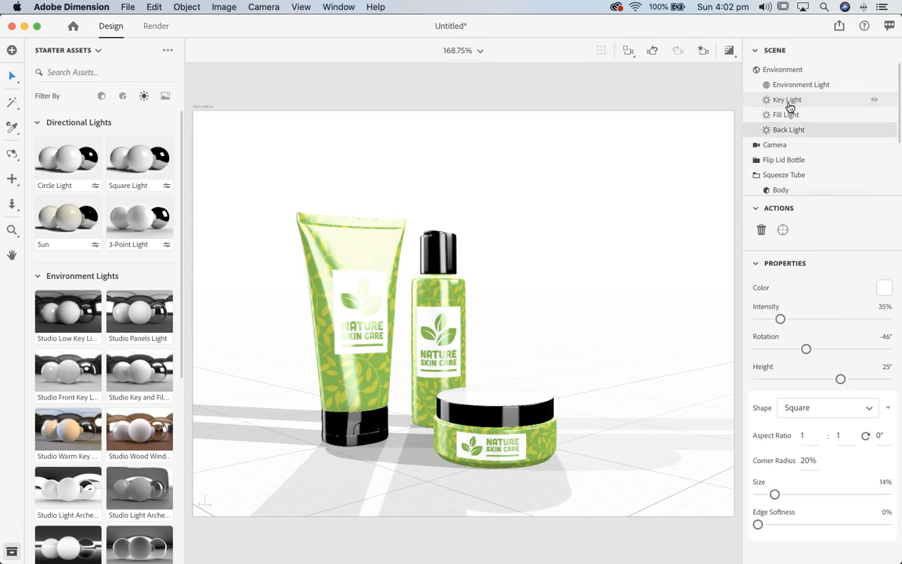
pyautogui.press('super+z')
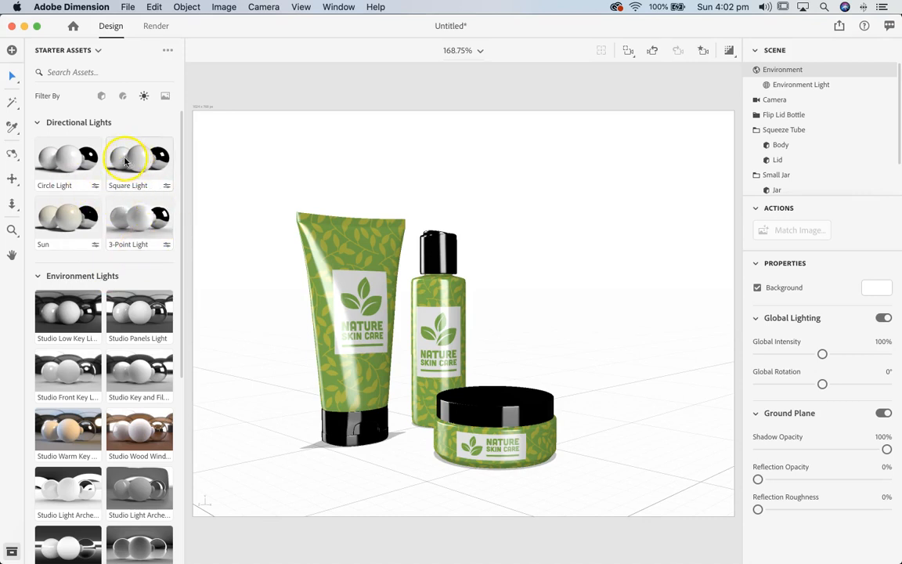
# Set the Environment background to a dark gray solid color, RGB 82, 82, 82
pyautogui.click(783, 71)
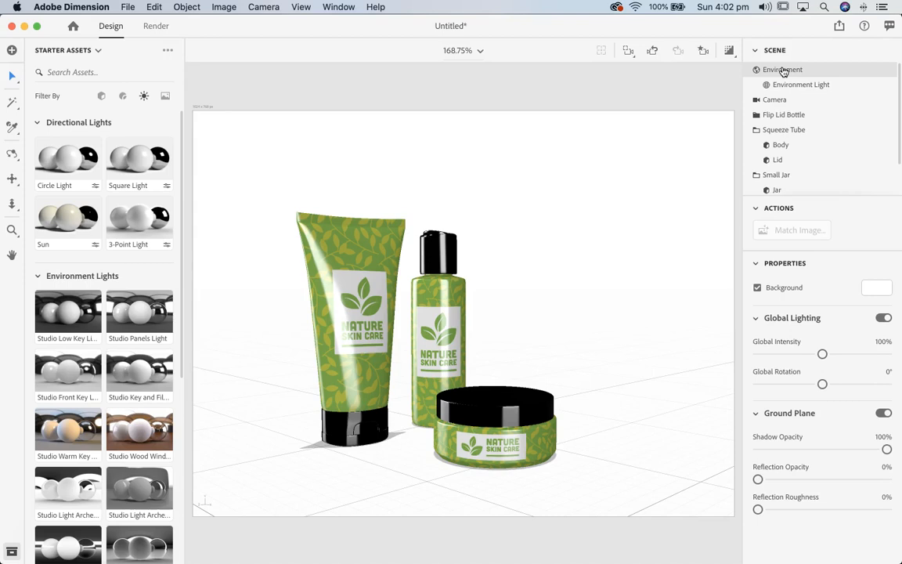
pyautogui.click(843, 68)
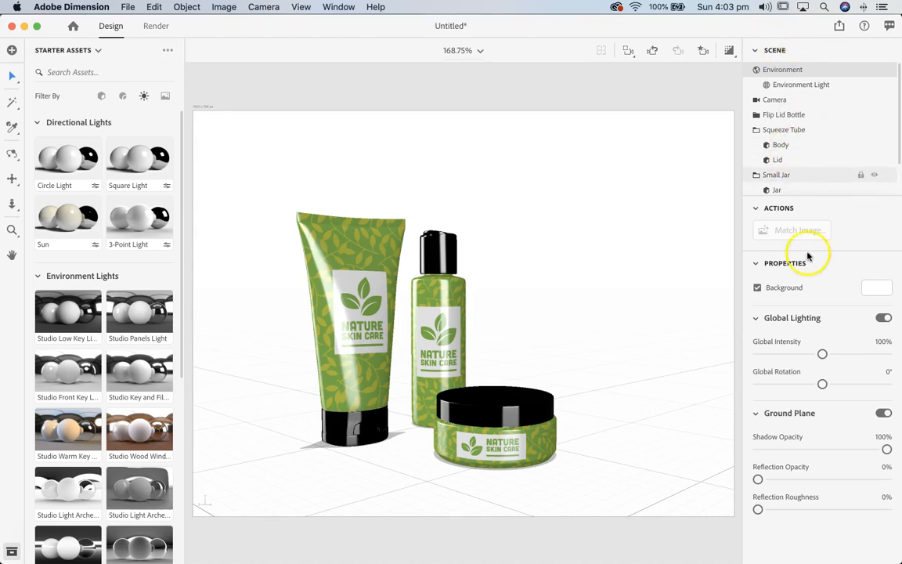
pyautogui.click(876, 291)
pyautogui.moveTo(801, 135); pyautogui.dragTo(557, 26)
pyautogui.click(558, 26)
pyautogui.click(878, 291)
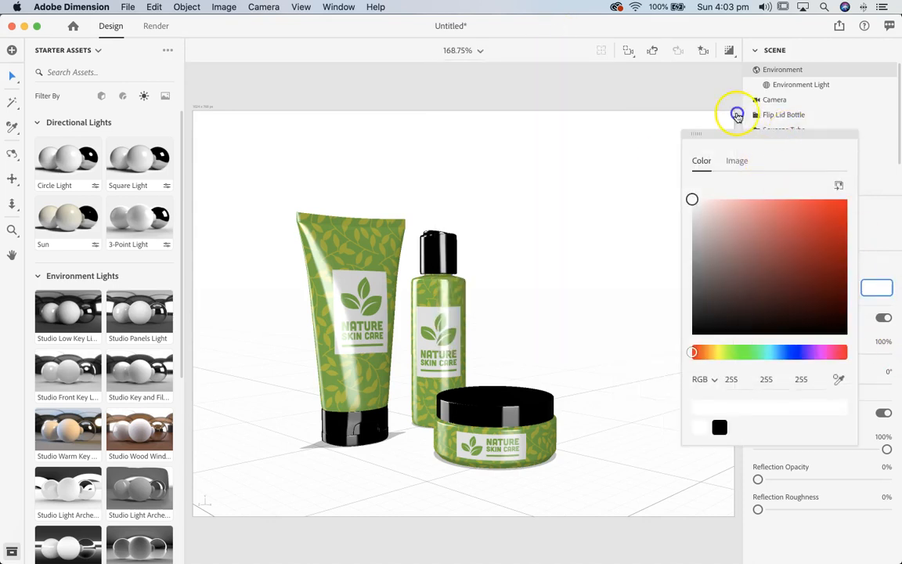
pyautogui.moveTo(736, 115); pyautogui.dragTo(626, 64)
pyautogui.moveTo(571, 191); pyautogui.dragTo(529, 222)
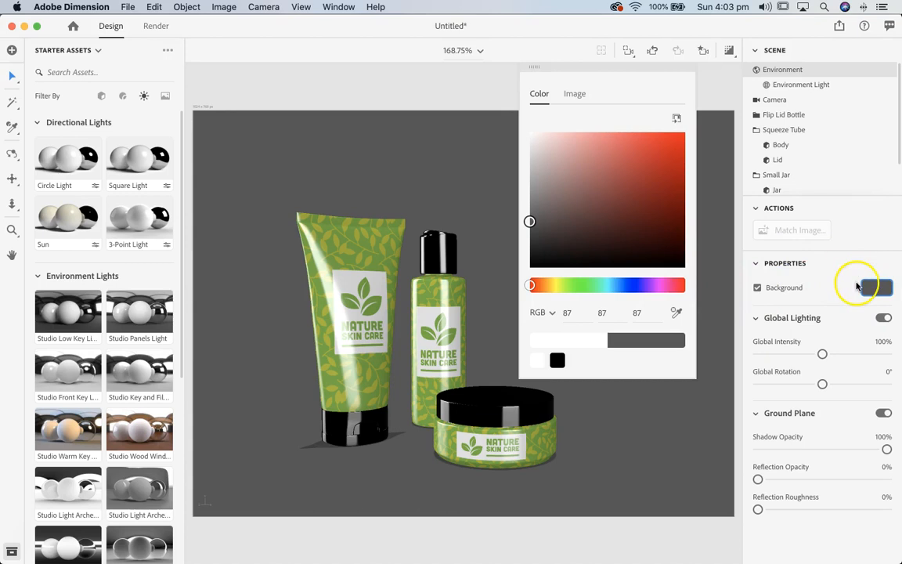
pyautogui.click(574, 94)
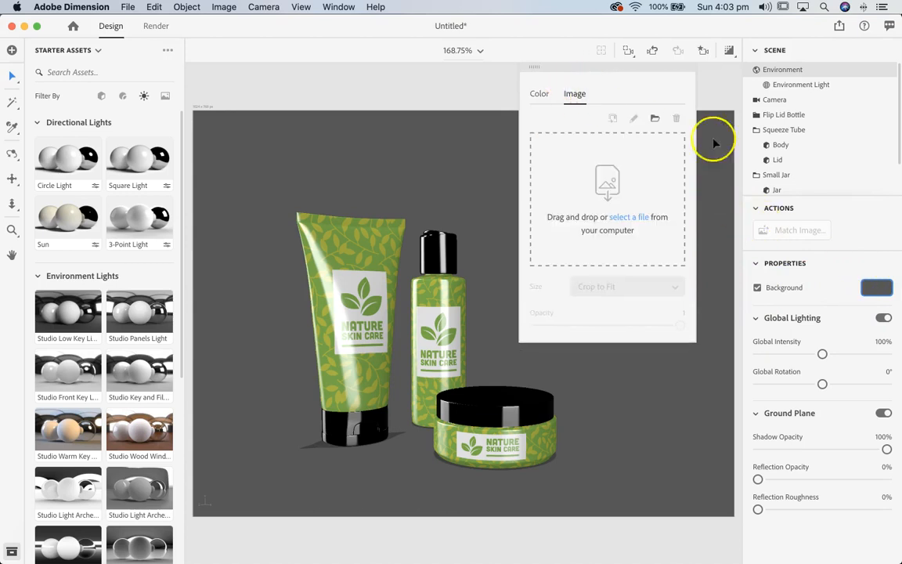
pyautogui.click(539, 95)
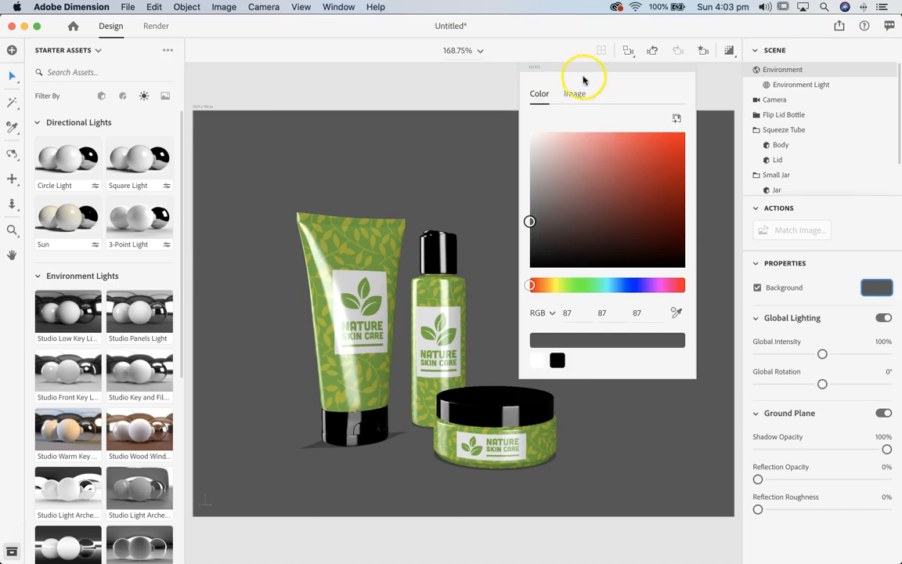
pyautogui.moveTo(527, 222); pyautogui.dragTo(526, 225)
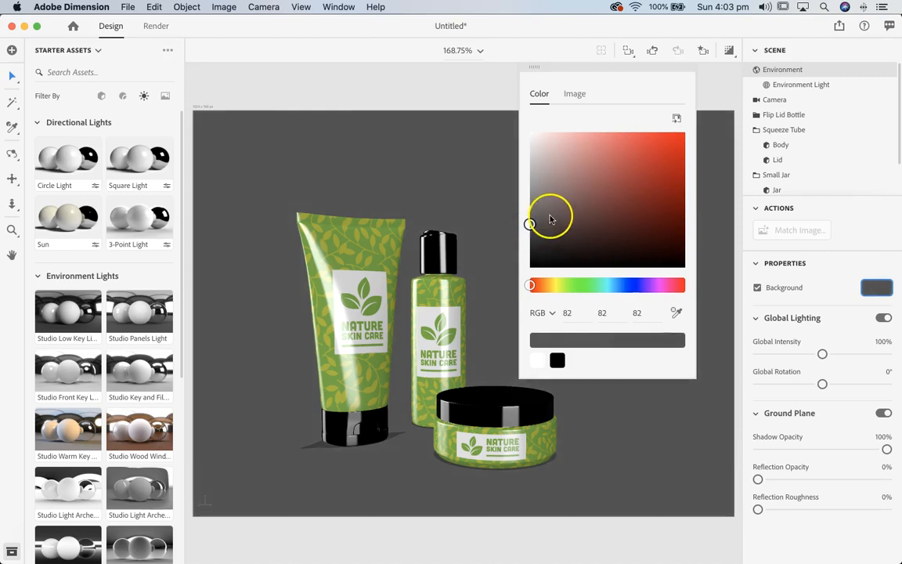
pyautogui.click(717, 76)
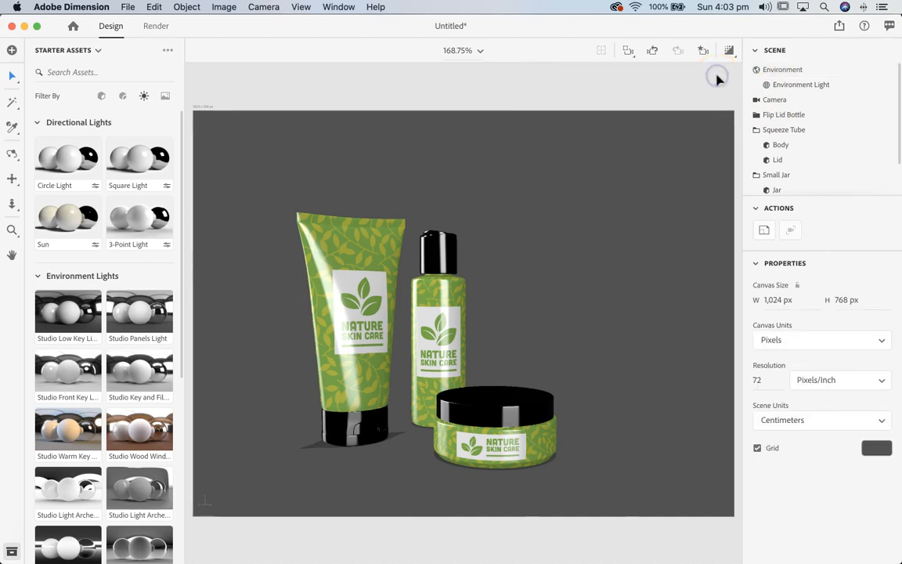
# Set the Ground Plane's shadow opacity to 84%, reflection opacity to 39% and reflection roughness to 15%, with the render preview turned on
pyautogui.click(785, 69)
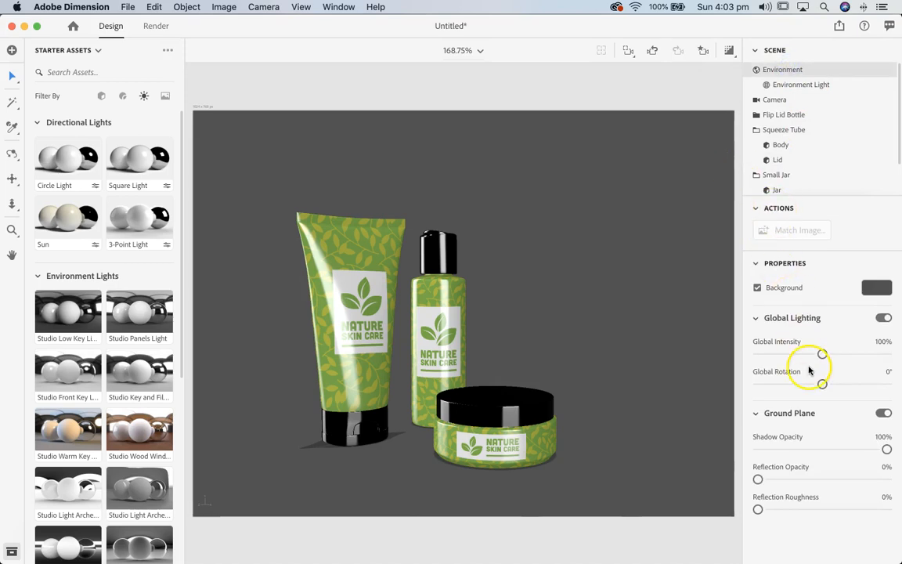
pyautogui.moveTo(886, 449); pyautogui.dragTo(868, 450)
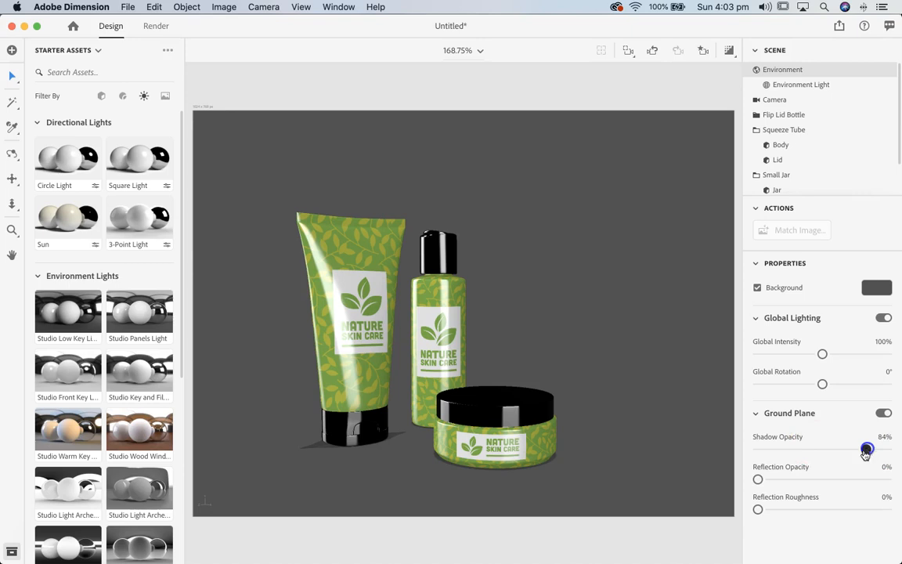
pyautogui.moveTo(757, 478); pyautogui.dragTo(808, 481)
pyautogui.moveTo(767, 509); pyautogui.dragTo(777, 509)
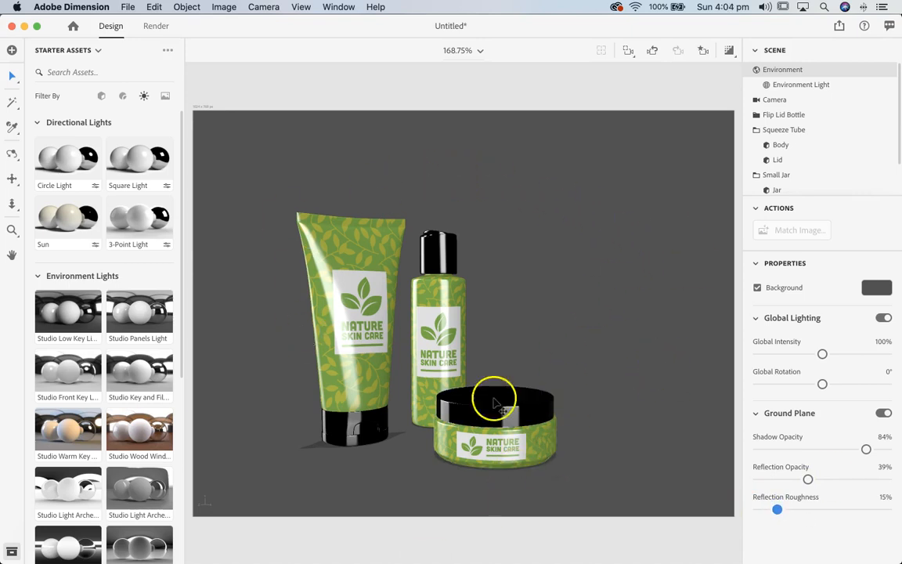
pyautogui.click(729, 52)
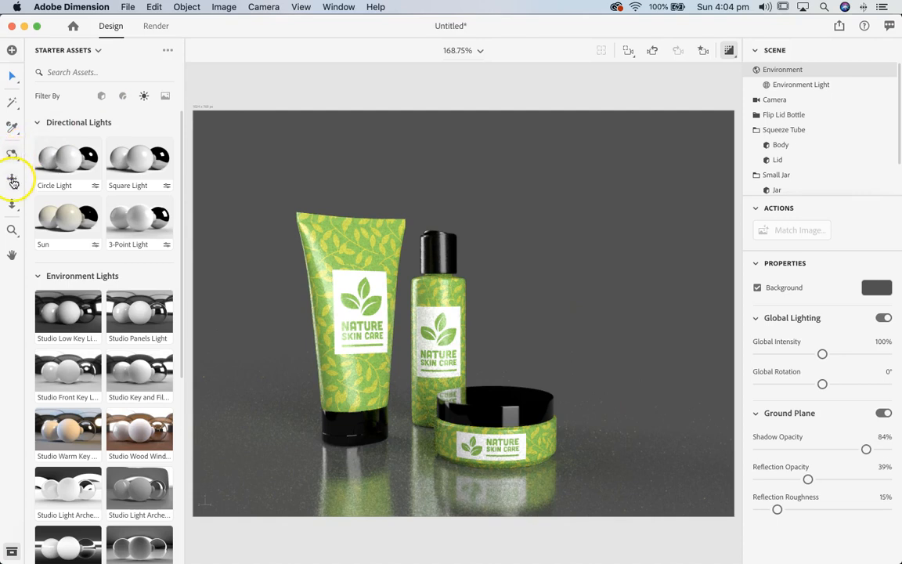
# Soften the Ground Plane reflection to an opacity of 20% and a roughness of 26%
pyautogui.moveTo(386, 339); pyautogui.dragTo(375, 334)
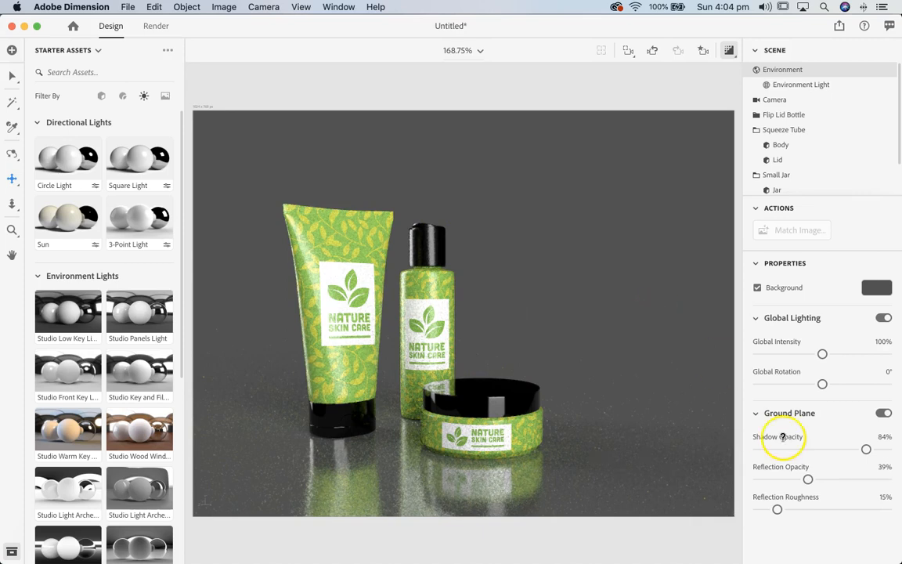
pyautogui.moveTo(807, 479); pyautogui.dragTo(890, 481)
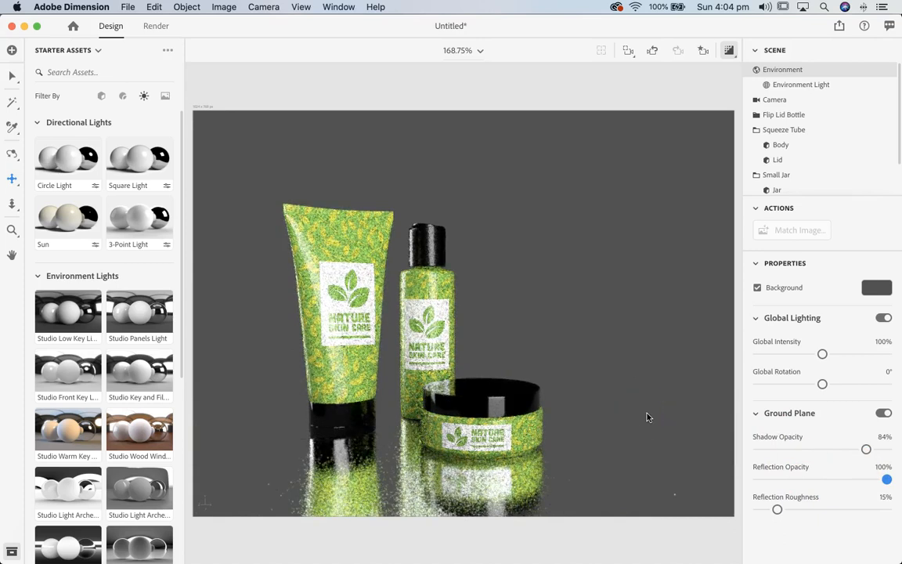
pyautogui.moveTo(886, 479); pyautogui.dragTo(791, 481)
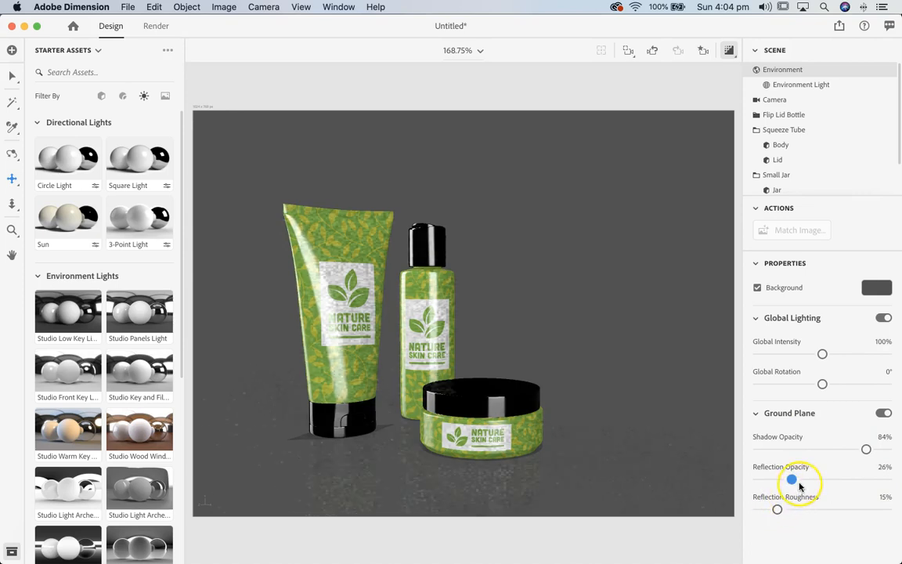
pyautogui.moveTo(793, 480); pyautogui.dragTo(783, 479)
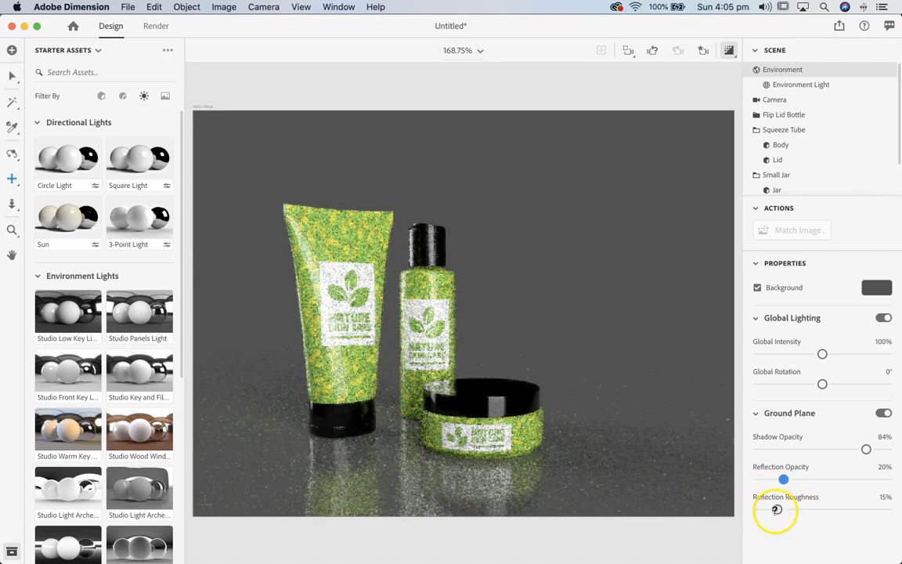
pyautogui.moveTo(777, 511); pyautogui.dragTo(798, 510)
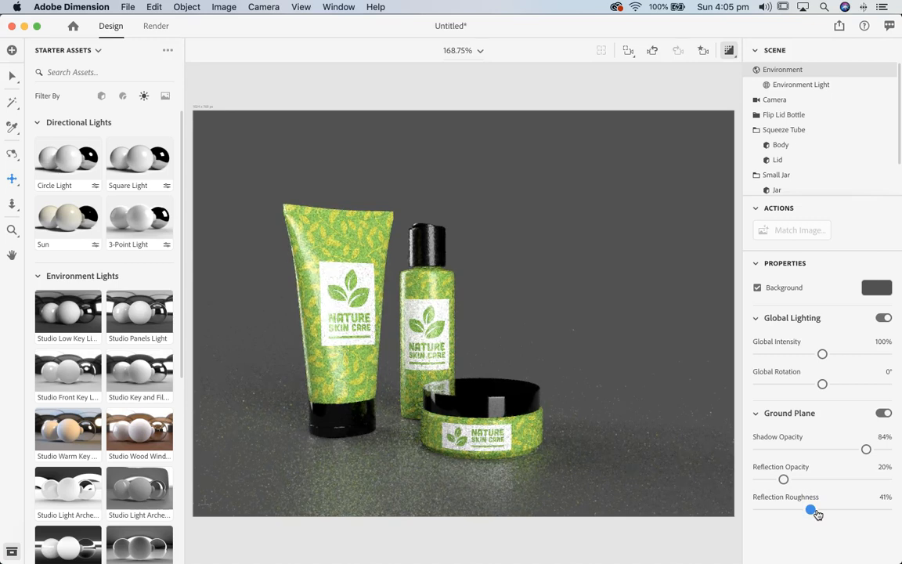
pyautogui.moveTo(807, 509); pyautogui.dragTo(791, 509)
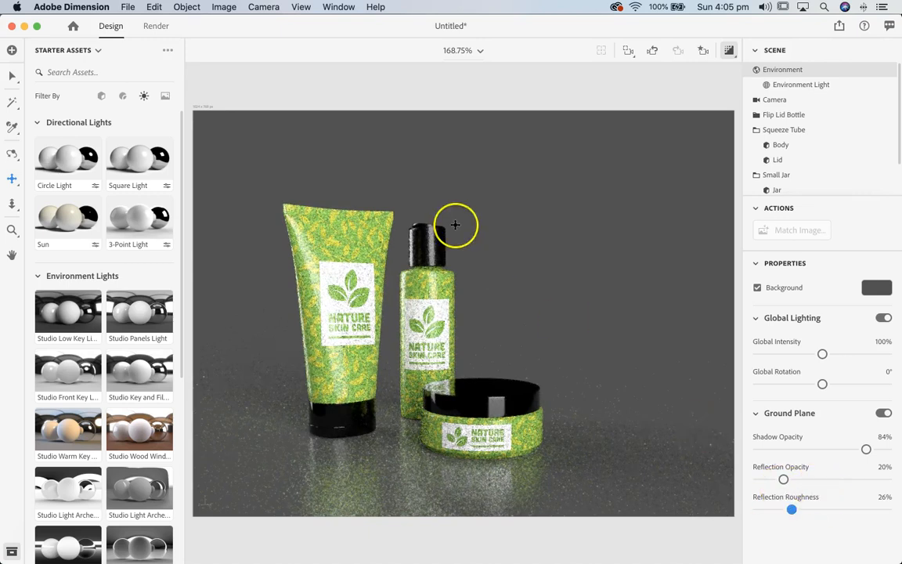
# Reframe the camera by orbiting slightly around the products, dollying closer and raising the viewing angle
pyautogui.click(11, 154)
pyautogui.moveTo(302, 229); pyautogui.dragTo(336, 257)
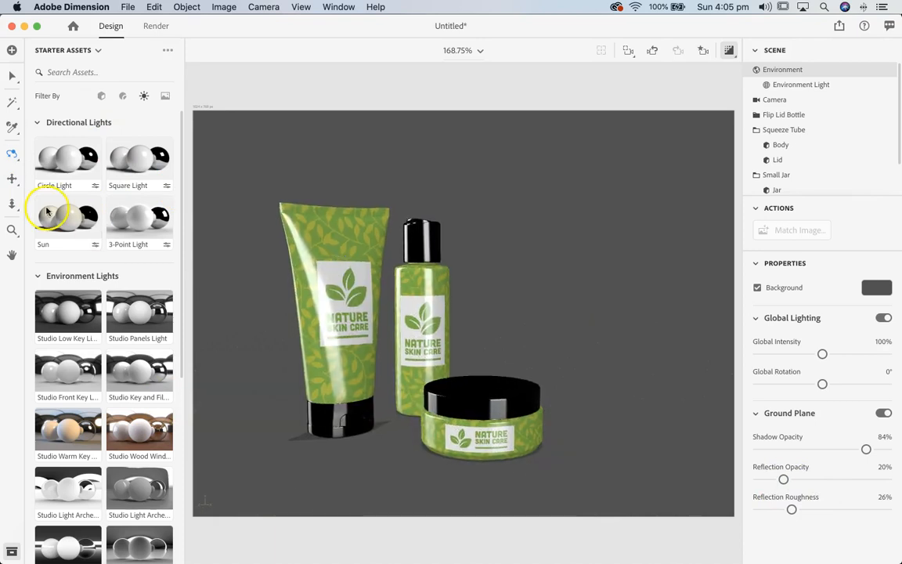
pyautogui.click(12, 204)
pyautogui.moveTo(432, 352); pyautogui.dragTo(431, 344)
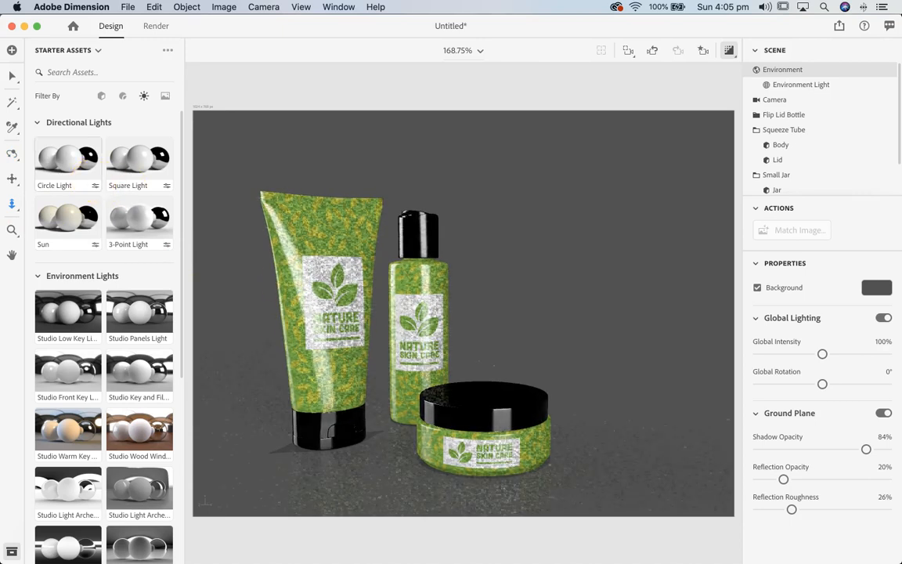
pyautogui.press('1')
pyautogui.moveTo(455, 305)
pyautogui.mouseDown()
pyautogui.moveTo(469, 306)
pyautogui.moveTo(450, 301)
pyautogui.moveTo(439, 319)
pyautogui.moveTo(453, 324)
pyautogui.mouseUp()
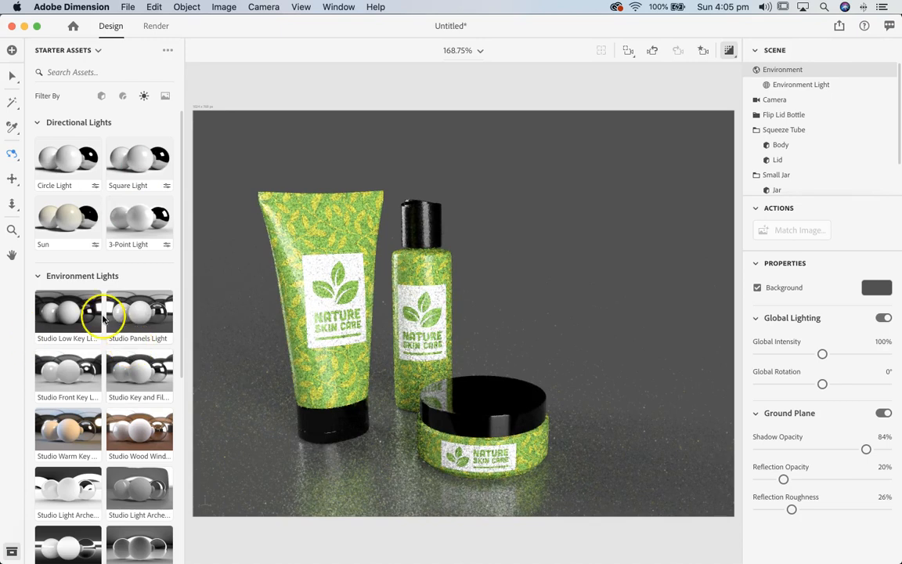
# Collapse the Directional Lights and Environment Lights groups in the starter assets
pyautogui.click(37, 122)
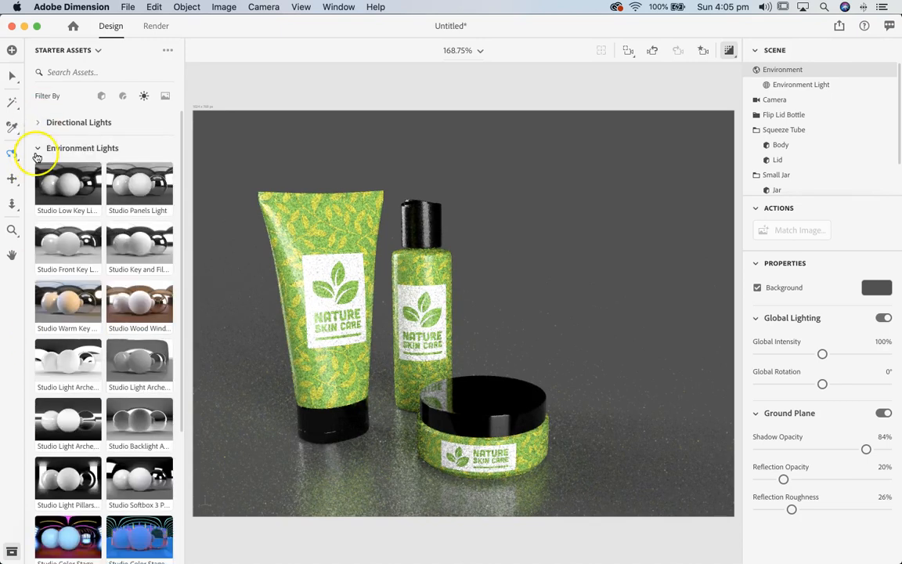
pyautogui.click(38, 149)
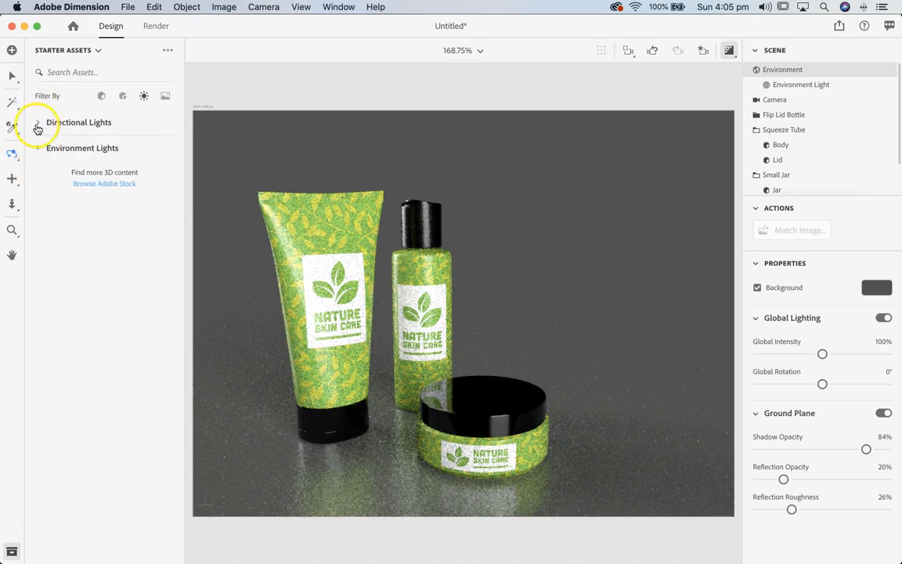
# Expand the Directional Lights and Environment Lights groups in the starter assets
pyautogui.click(37, 124)
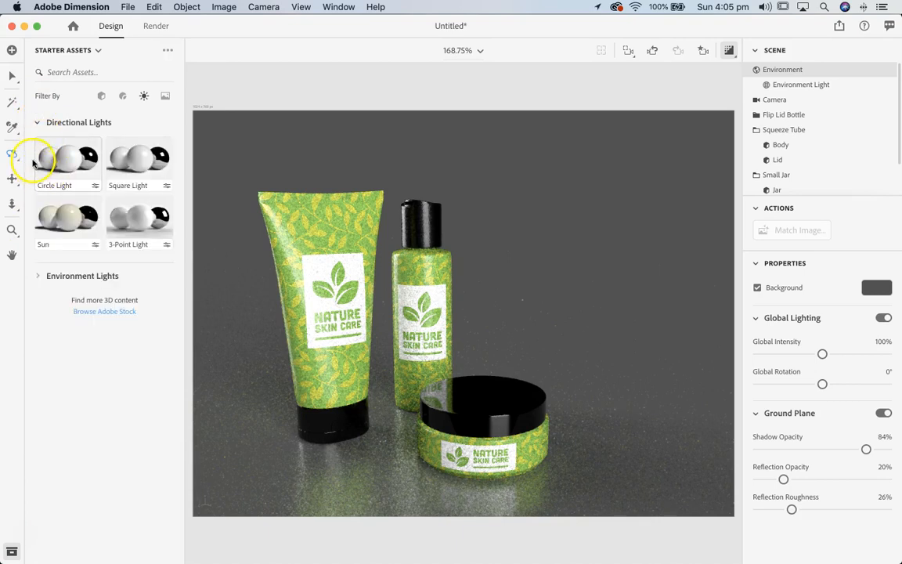
pyautogui.click(36, 276)
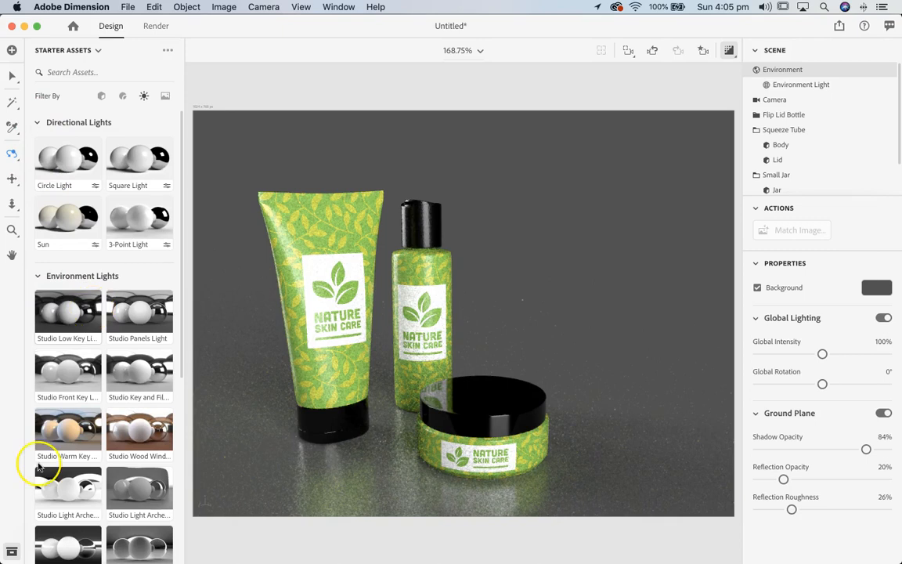
pyautogui.moveTo(61, 183); pyautogui.dragTo(121, 119)
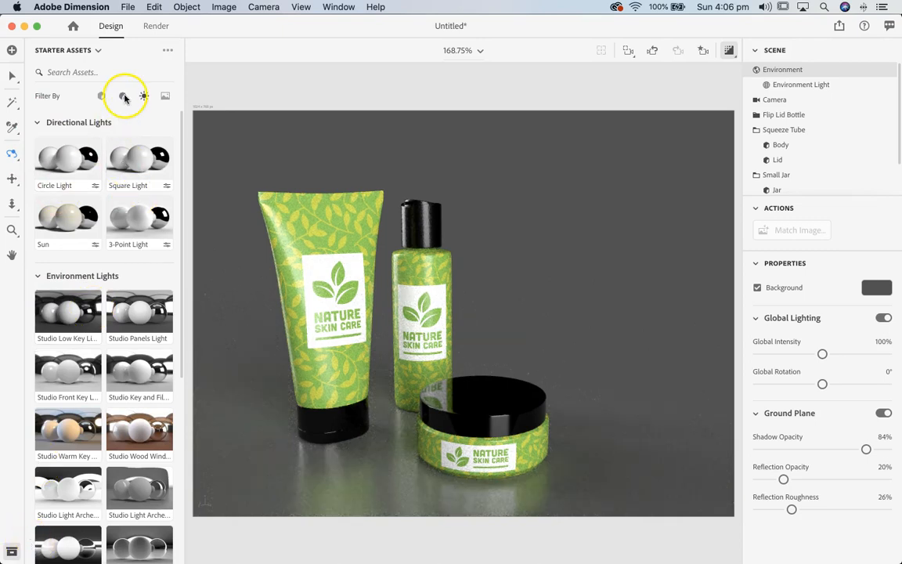
# Filter the starter assets by materials and look through the Adobe Standard Materials
pyautogui.click(123, 97)
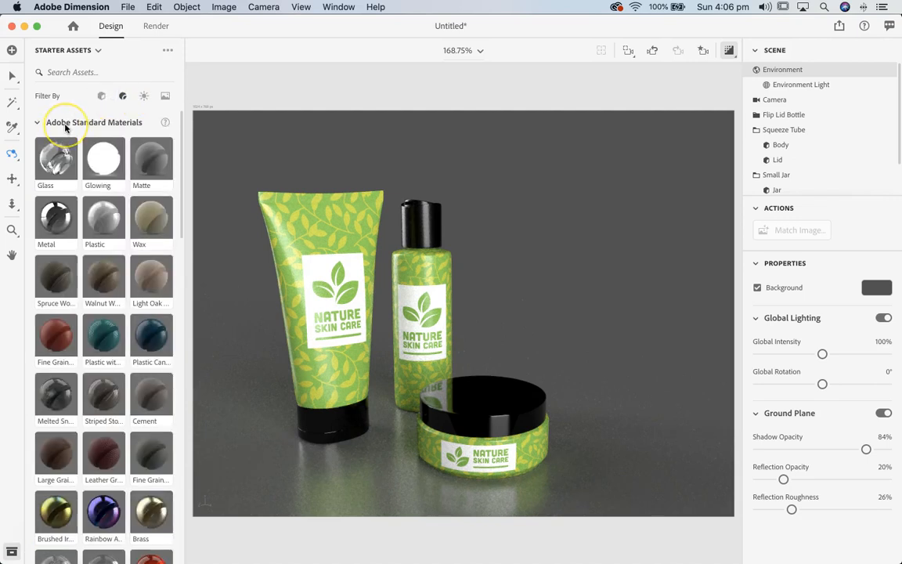
pyautogui.click(110, 169)
pyautogui.click(100, 153)
pyautogui.scroll(-1, 105, 167)
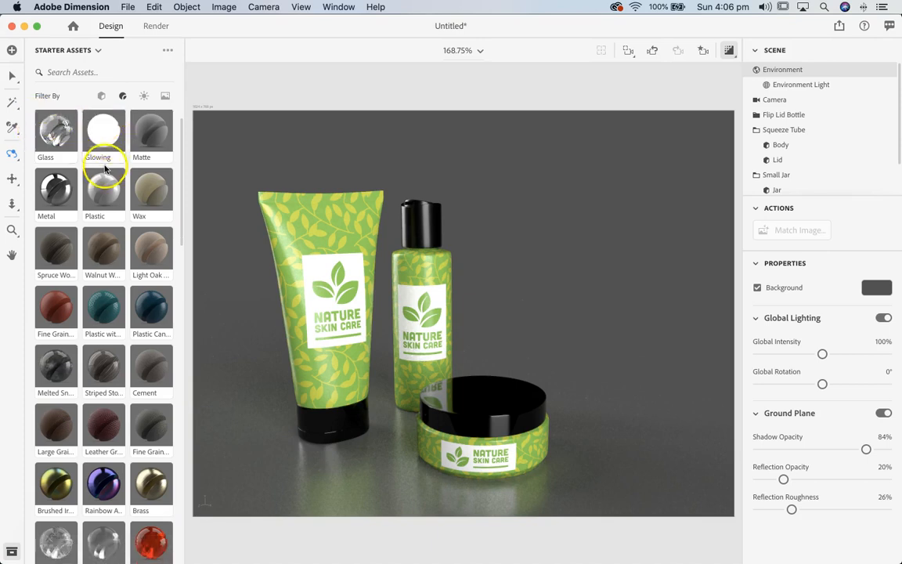
# Add a Sphere from the basic shapes behind the products at about X -57.3 cm, Z -82.1 cm, and select it
pyautogui.click(101, 96)
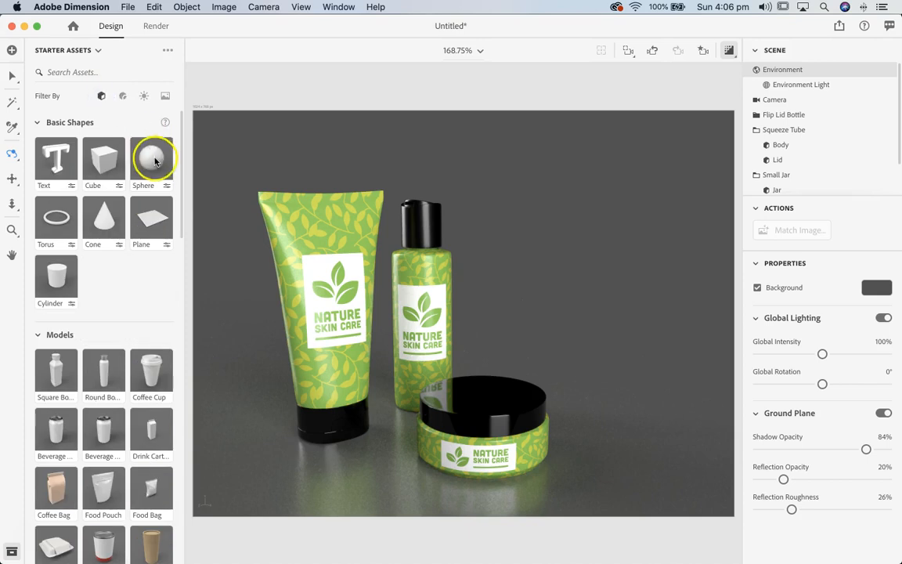
pyautogui.moveTo(154, 164); pyautogui.dragTo(527, 251)
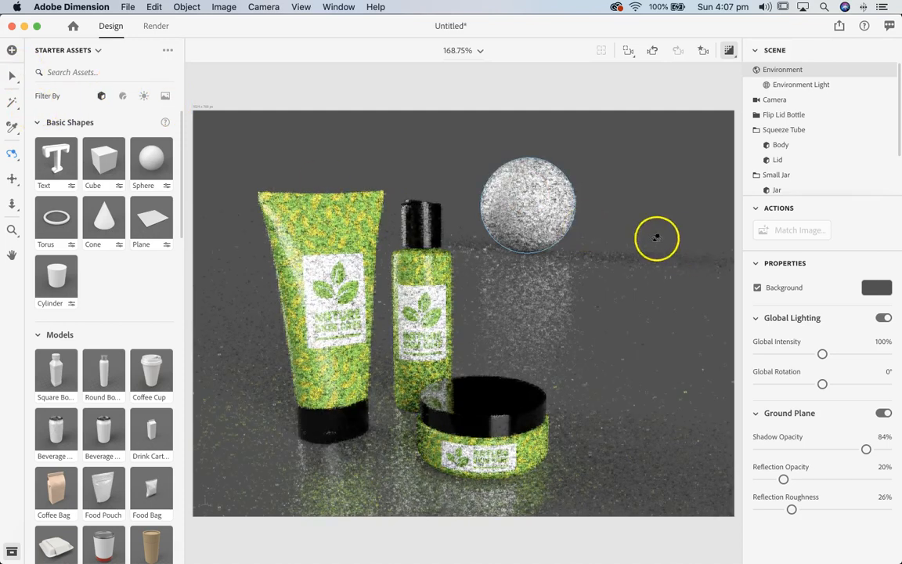
pyautogui.click(532, 205)
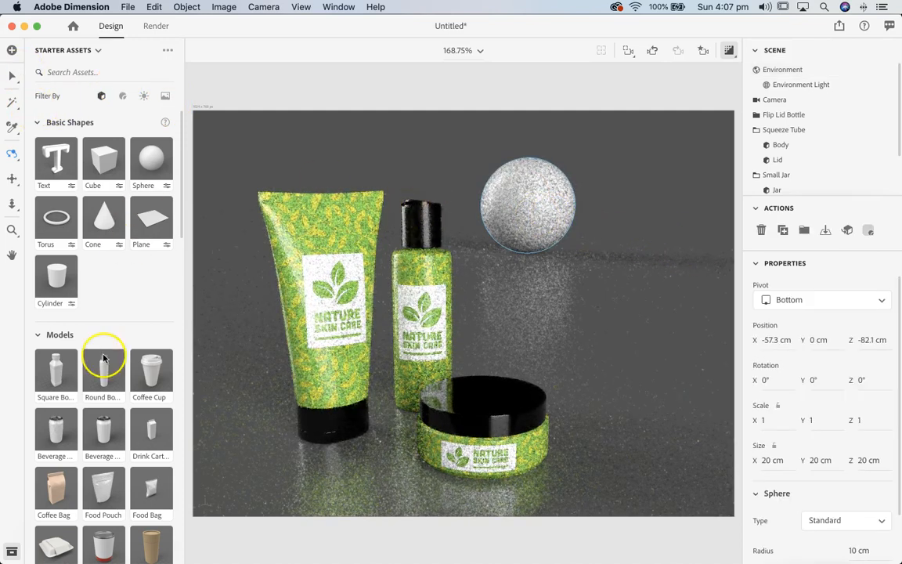
# Apply the Glowing standard material to the sphere and open that material's properties
pyautogui.click(123, 97)
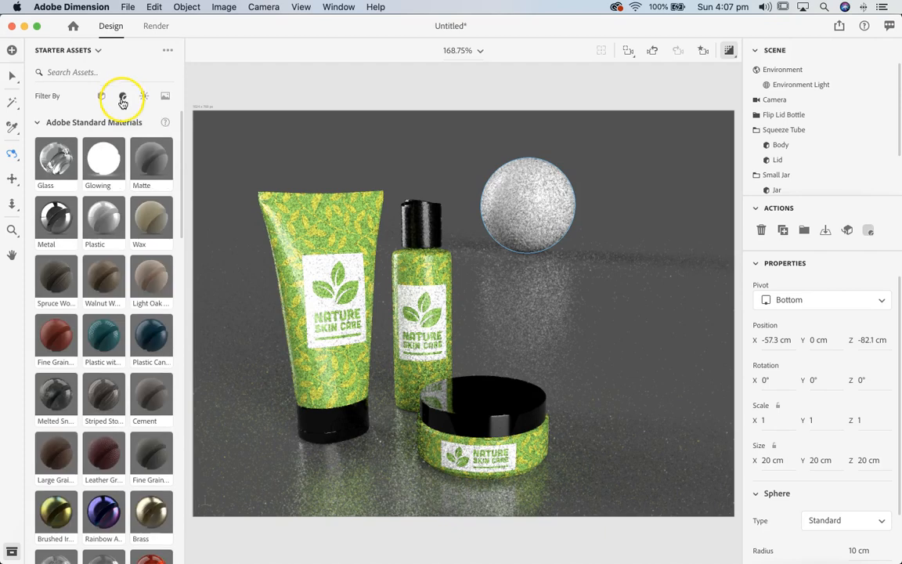
pyautogui.moveTo(104, 159); pyautogui.dragTo(534, 205)
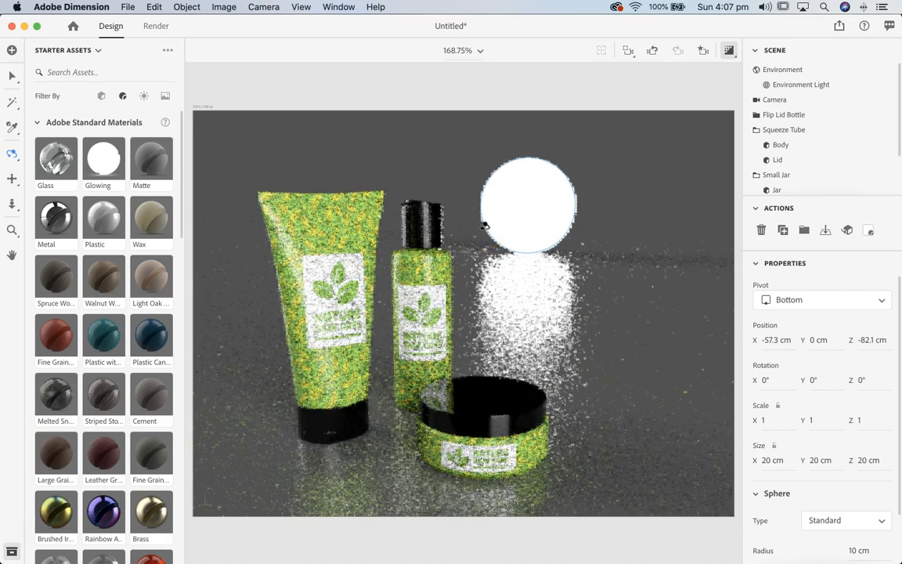
pyautogui.doubleClick(572, 359)
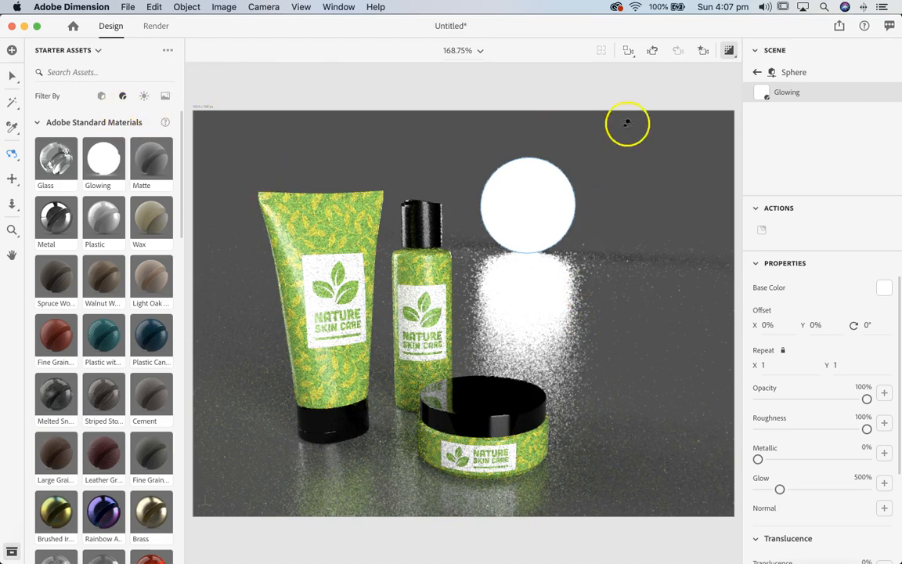
# Select the glowing sphere and move it along the Z axis to about -66 cm, closer to the products
pyautogui.click(13, 76)
pyautogui.click(518, 231)
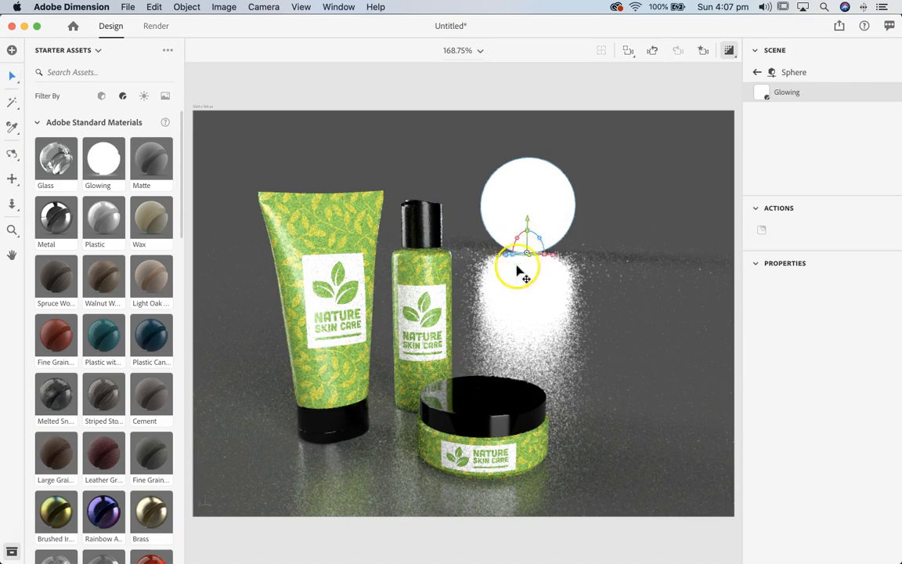
pyautogui.click(503, 259)
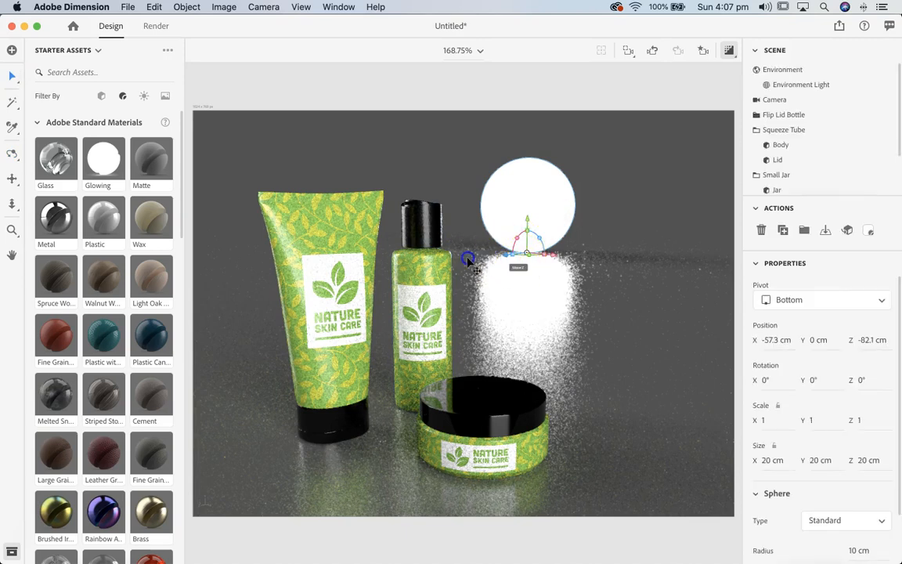
pyautogui.moveTo(505, 258); pyautogui.dragTo(504, 262)
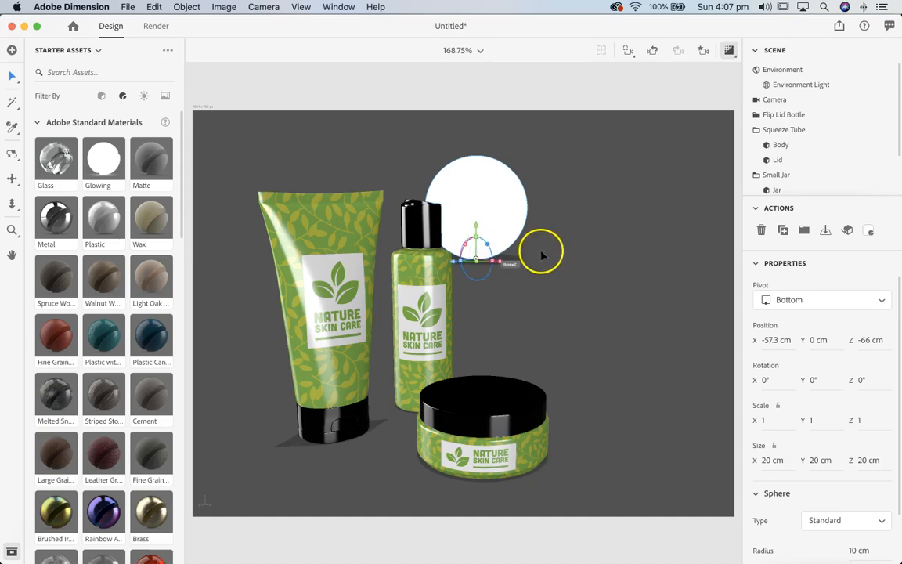
# Scale the sphere uniformly to 0.6 and reposition it behind the bottle and jar at about X -32.9 cm, Z -40.4 cm
pyautogui.moveTo(476, 245); pyautogui.dragTo(475, 246)
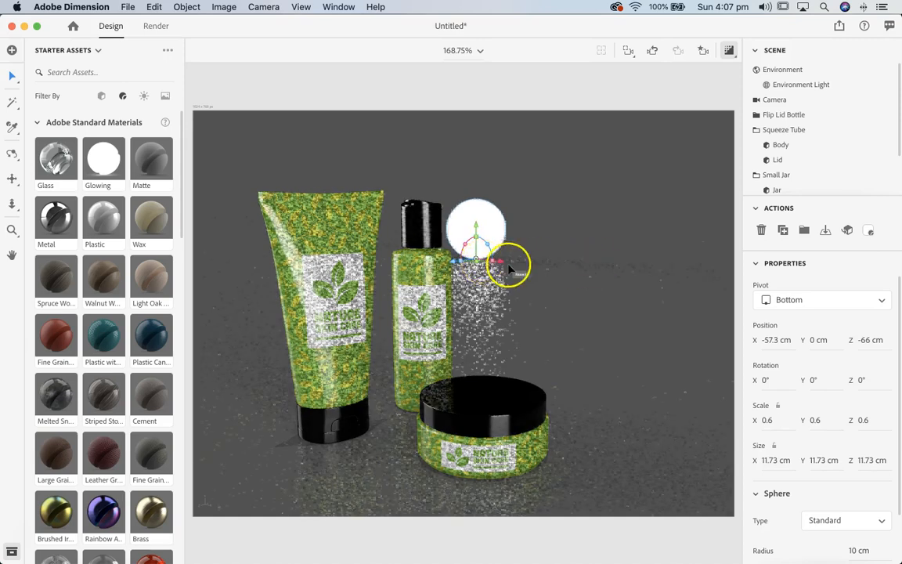
pyautogui.moveTo(496, 263); pyautogui.dragTo(603, 305)
pyautogui.moveTo(558, 276); pyautogui.dragTo(451, 303)
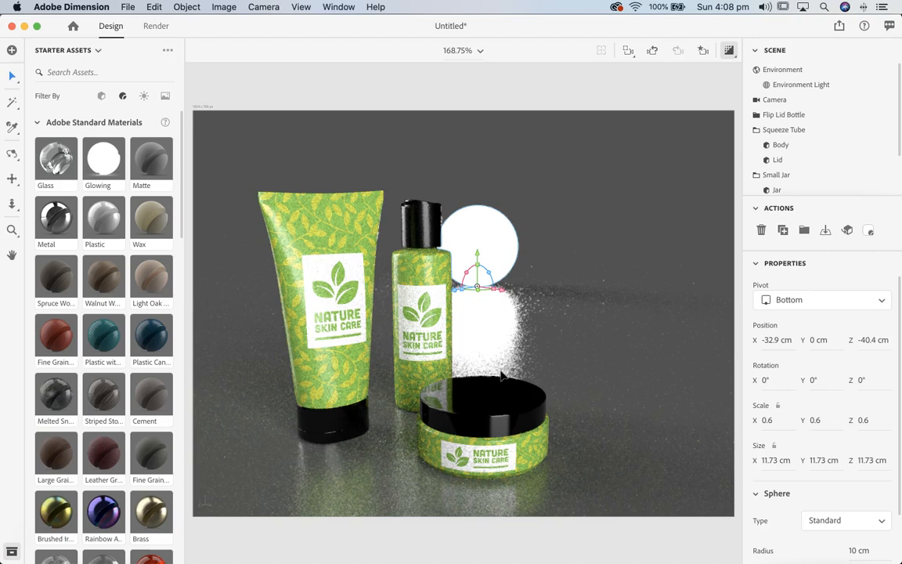
# Collapse the Adobe Standard Materials and Substance Materials groups, then re-expand the Adobe Standard Materials
pyautogui.click(37, 122)
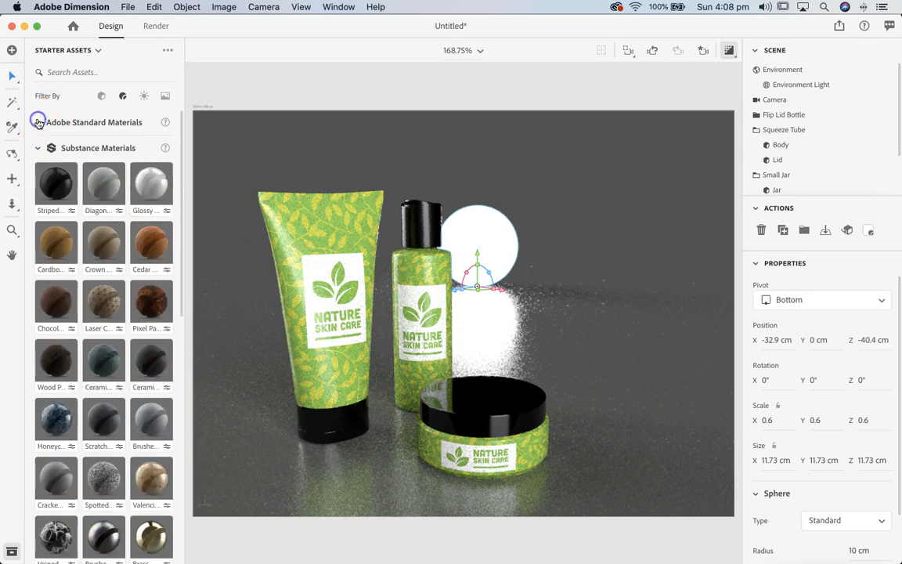
pyautogui.click(37, 148)
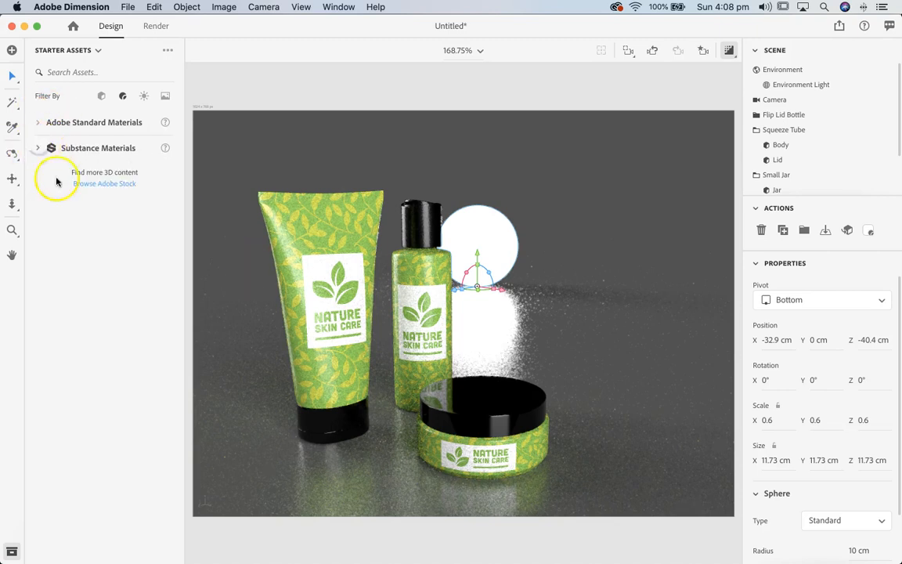
pyautogui.click(38, 123)
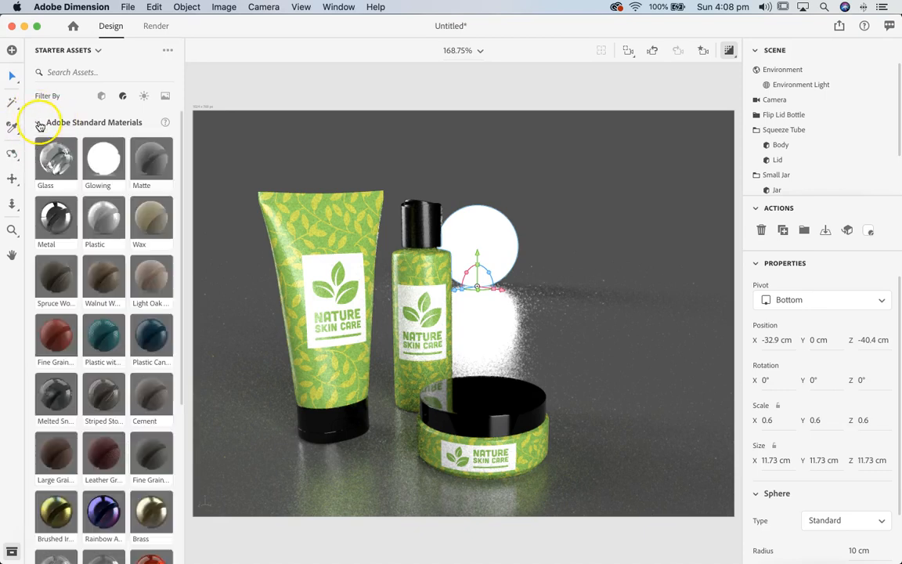
# Filter the starter assets by models and look through the available packaging, furniture and device models
pyautogui.click(101, 96)
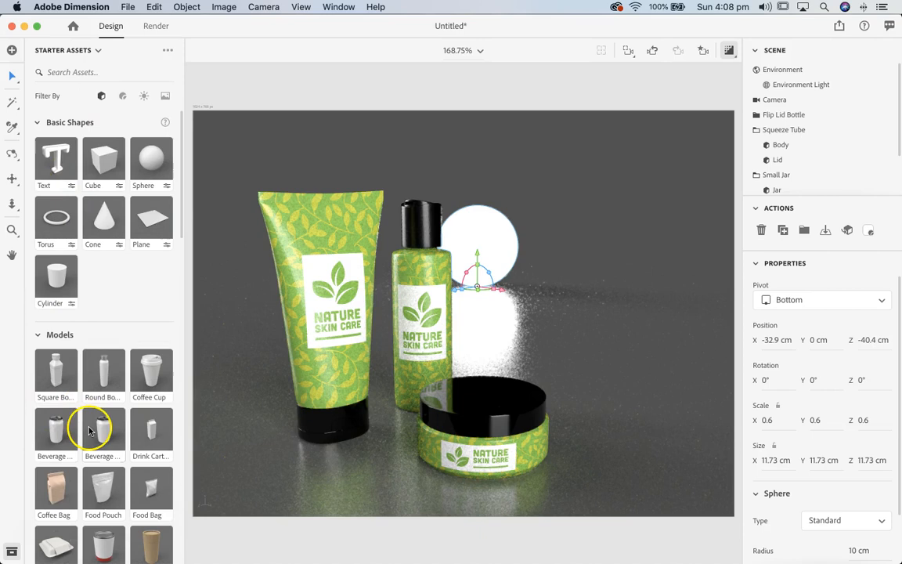
pyautogui.scroll(-10, 98, 424)
pyautogui.scroll(-3, 97, 424)
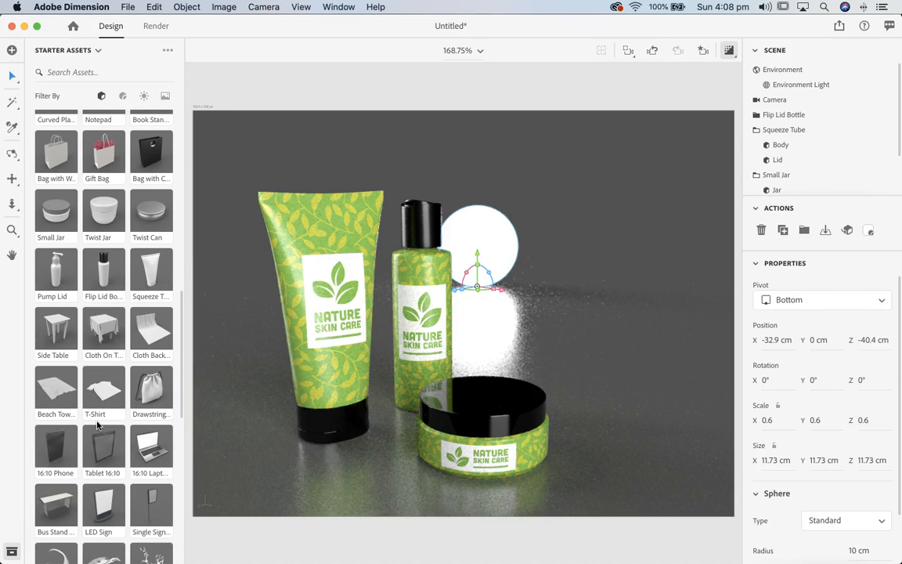
pyautogui.click(137, 394)
pyautogui.moveTo(135, 398); pyautogui.dragTo(181, 335)
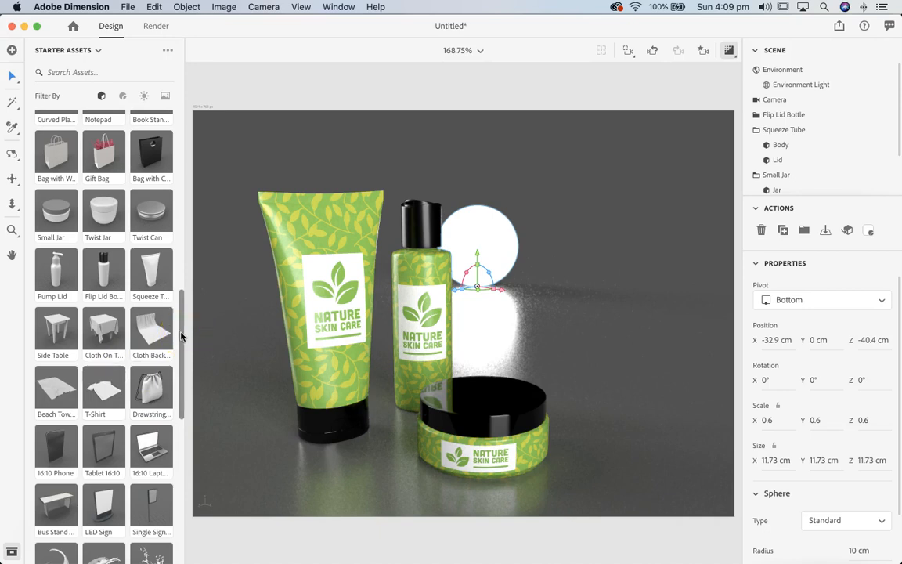
# Open Adobe Stock's Free Collection of 3D assets in Chrome and close the Studio tab
pyautogui.click(12, 52)
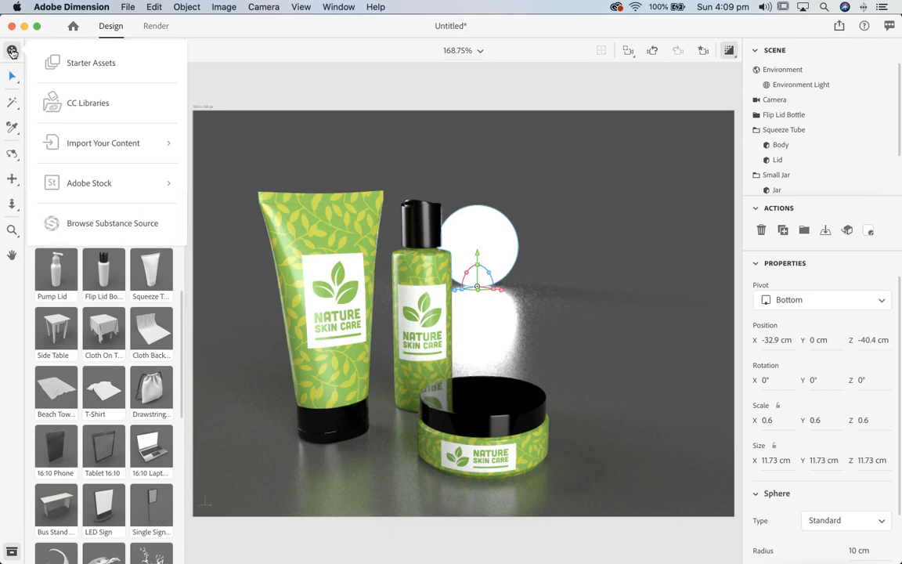
pyautogui.click(94, 187)
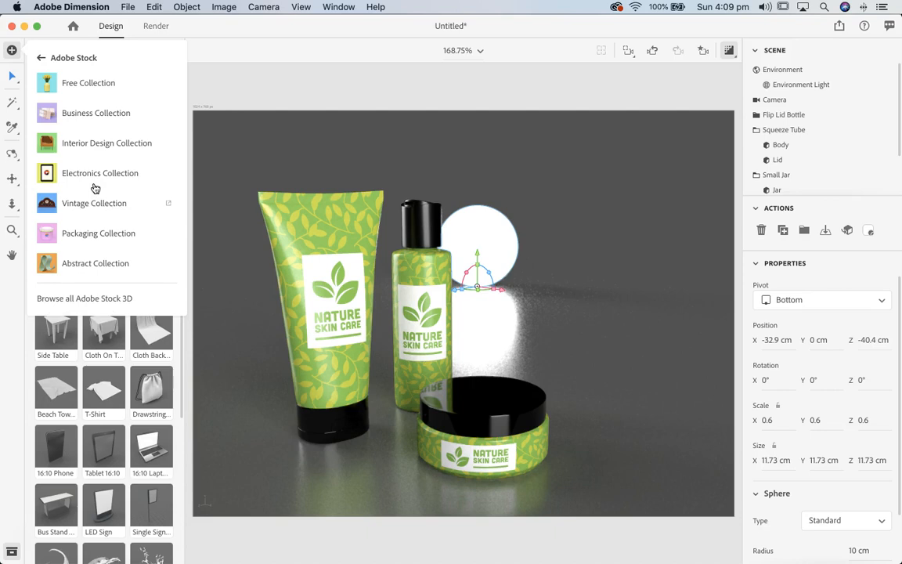
pyautogui.click(77, 85)
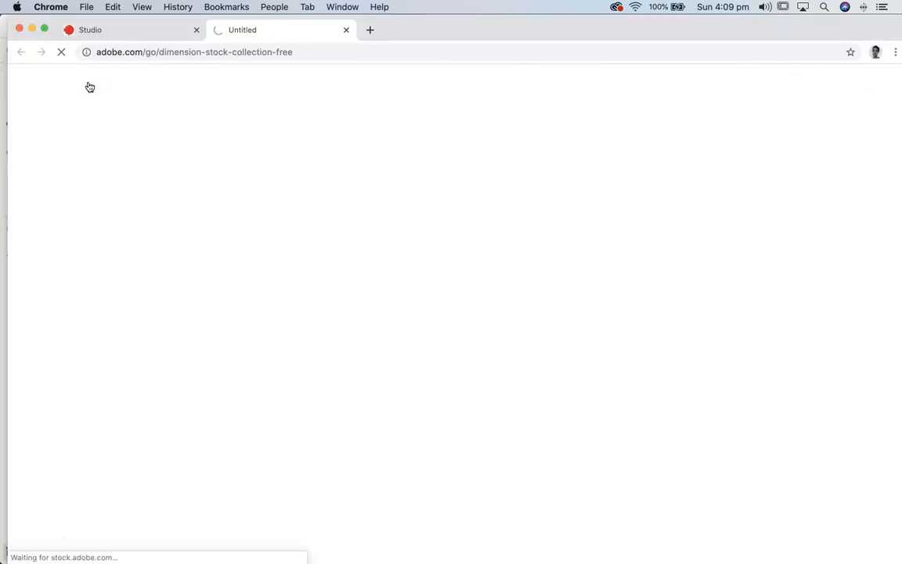
pyautogui.click(197, 30)
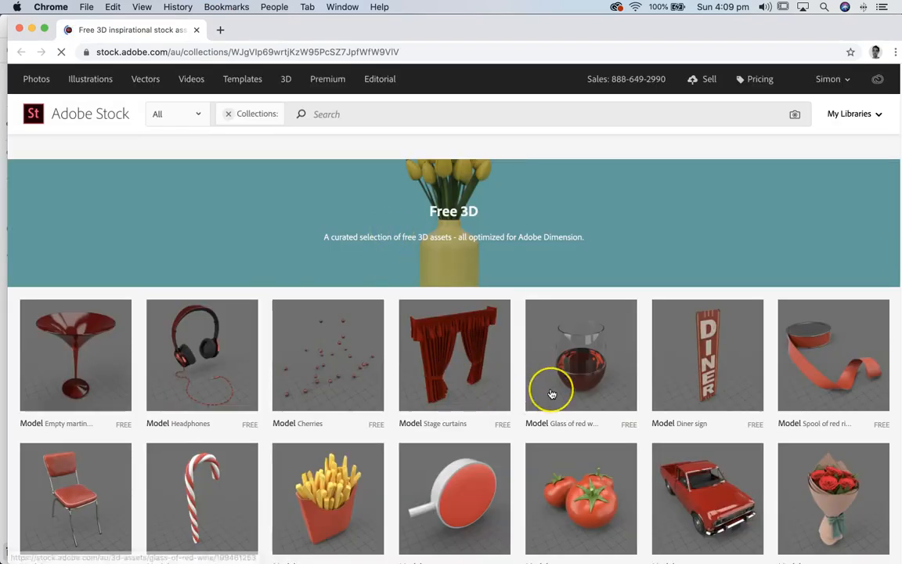
# Examine the free 3D models on the first page of the Adobe Stock collection and open page 2
pyautogui.scroll(-2, 550, 391)
pyautogui.scroll(-5, 550, 391)
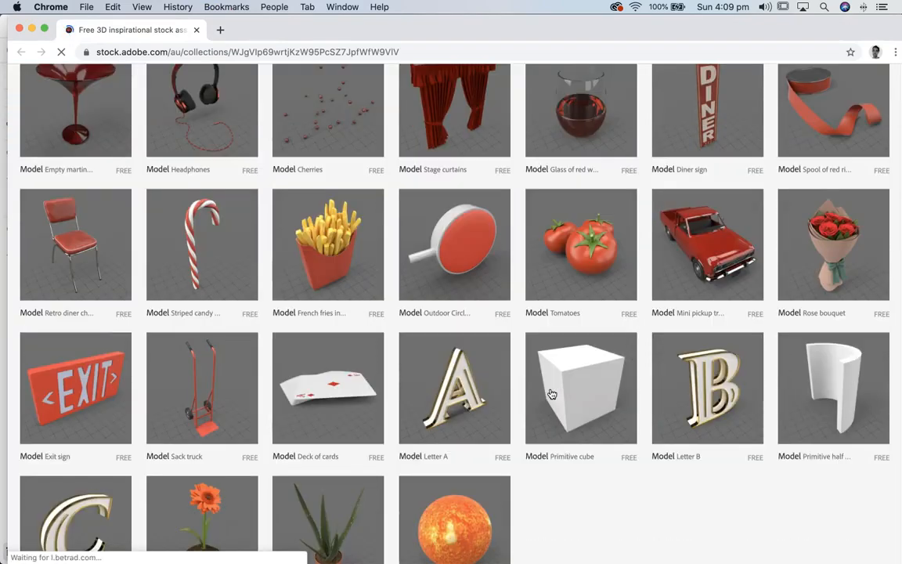
pyautogui.scroll(-7, 518, 399)
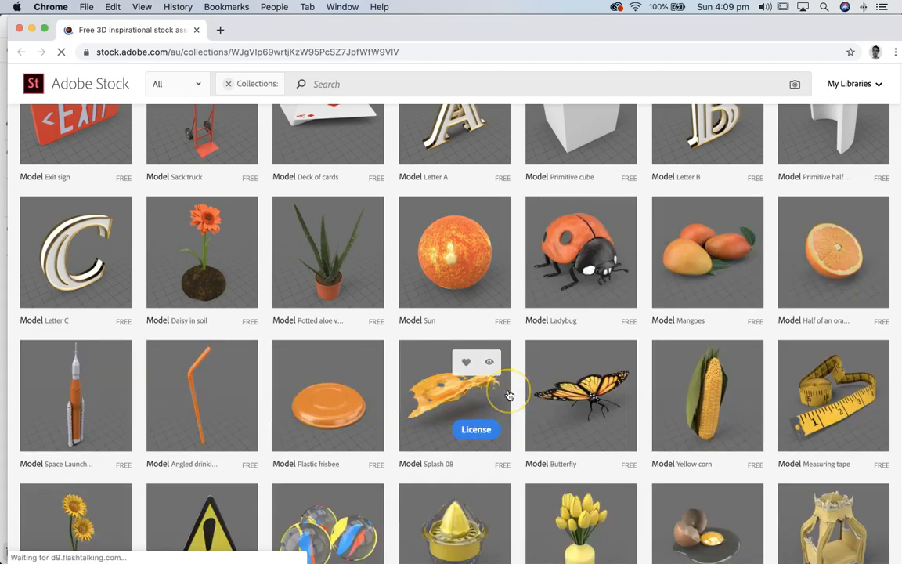
pyautogui.scroll(-4, 510, 393)
pyautogui.scroll(-4, 508, 393)
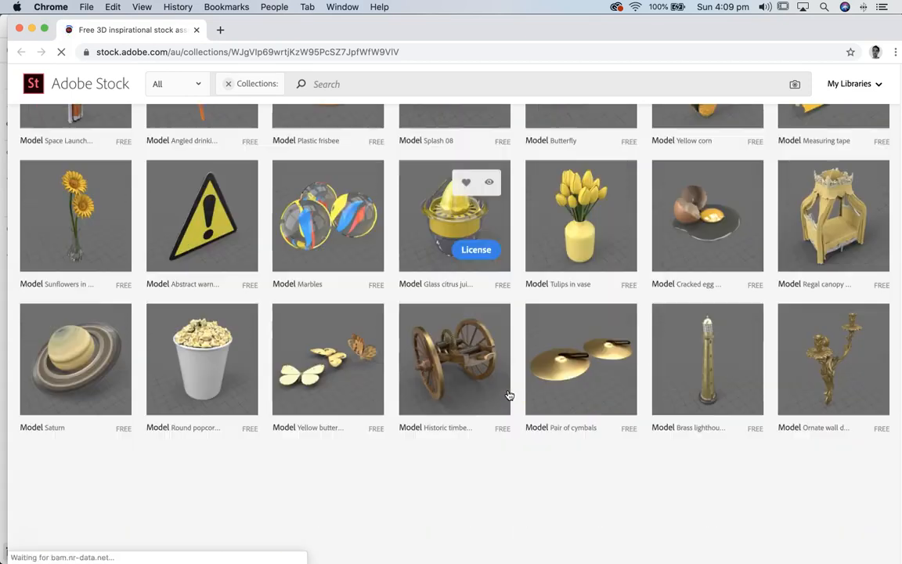
pyautogui.scroll(-8, 509, 394)
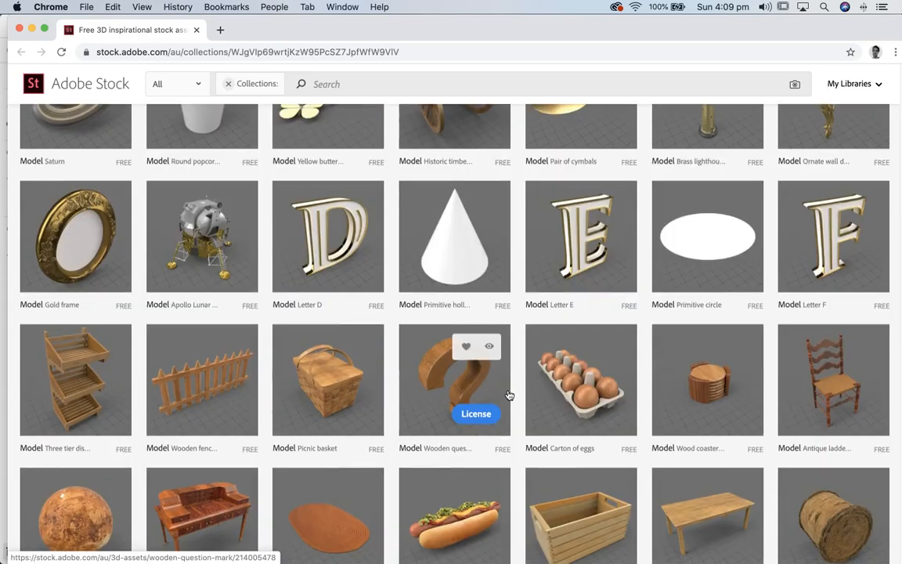
pyautogui.scroll(-6, 509, 393)
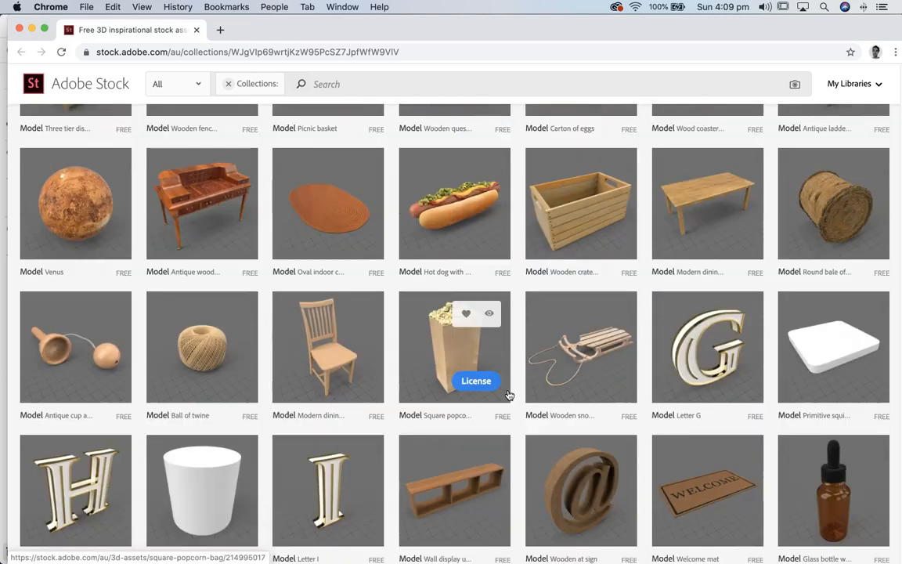
pyautogui.scroll(-5, 509, 394)
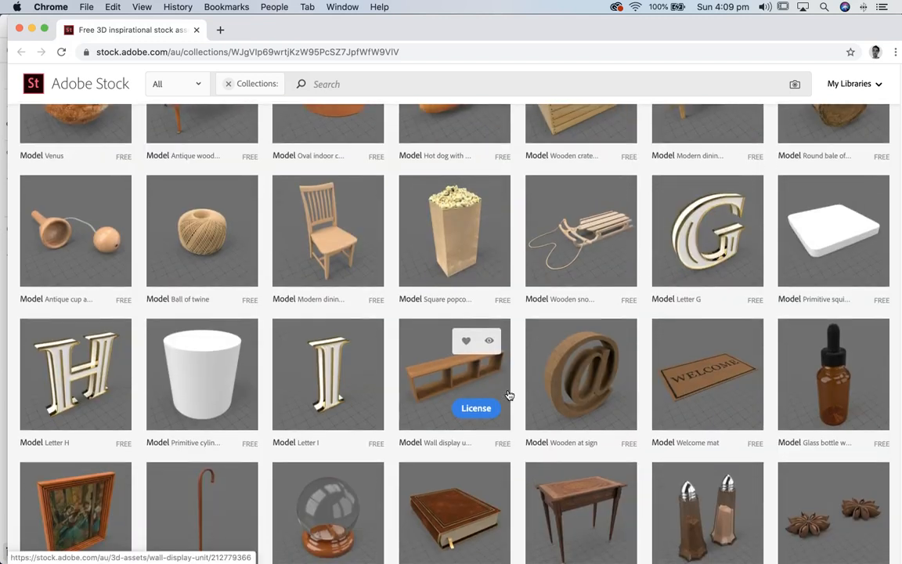
pyautogui.scroll(-3, 508, 393)
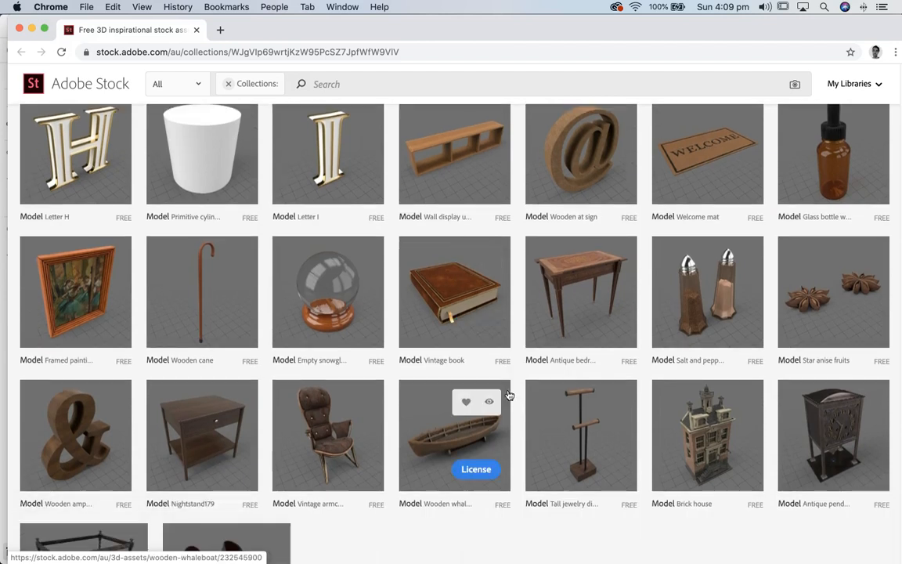
pyautogui.scroll(-2, 508, 395)
pyautogui.scroll(-5, 509, 393)
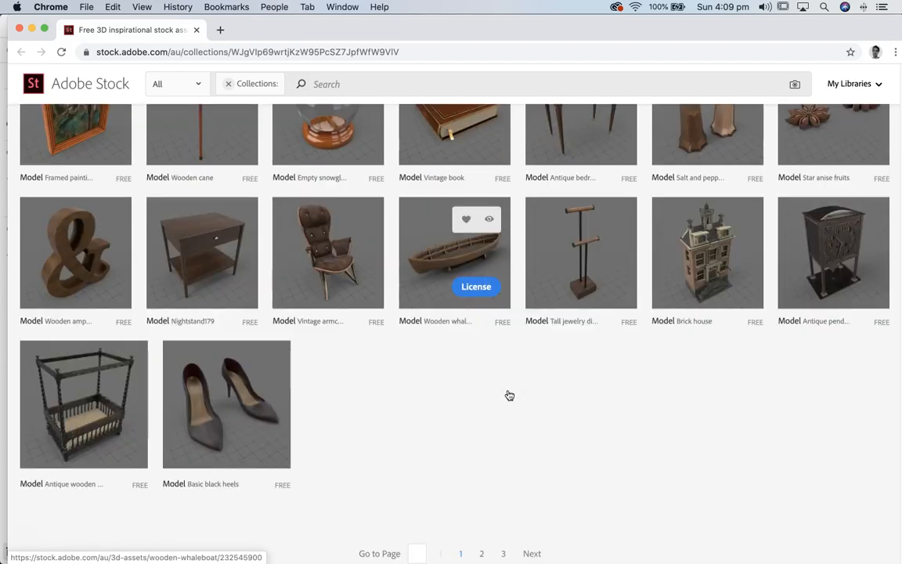
pyautogui.click(481, 463)
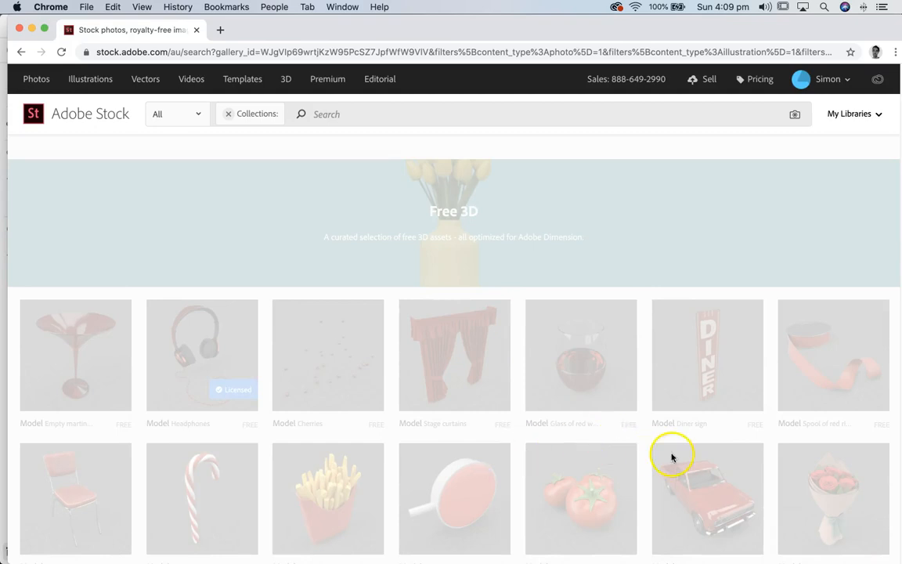
# Look through the free 3D models on page 2 of the collection and open page 3
pyautogui.scroll(-5, 657, 483)
pyautogui.scroll(-20, 661, 484)
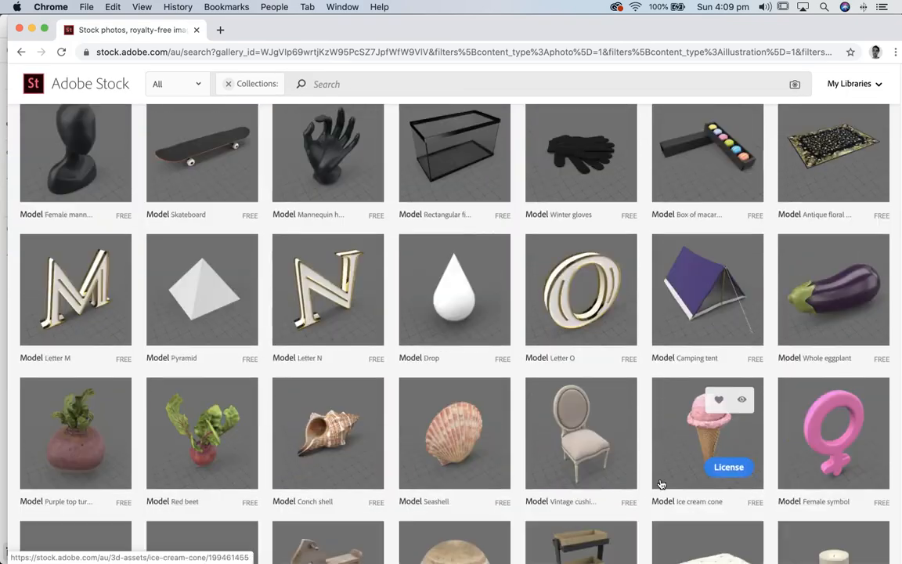
pyautogui.scroll(-20, 661, 484)
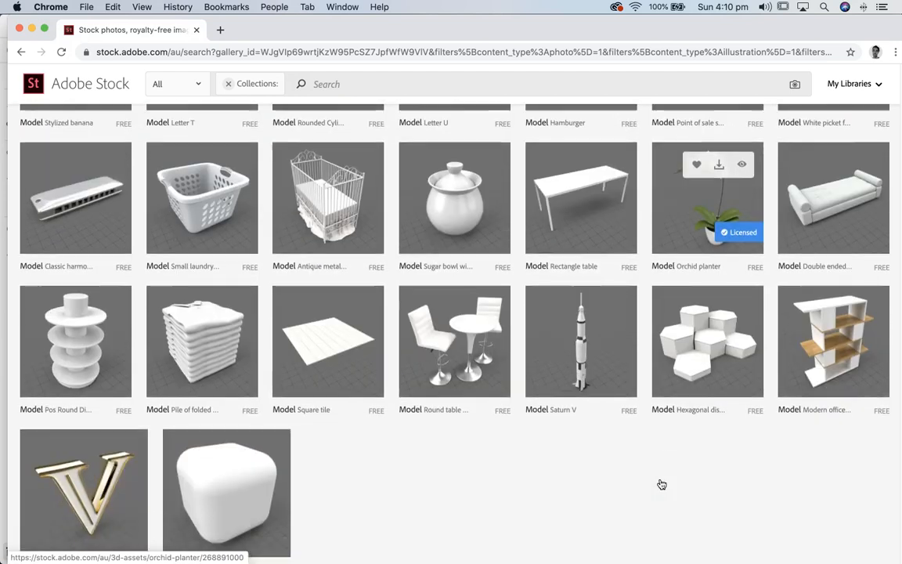
pyautogui.scroll(-5, 662, 483)
pyautogui.click(532, 468)
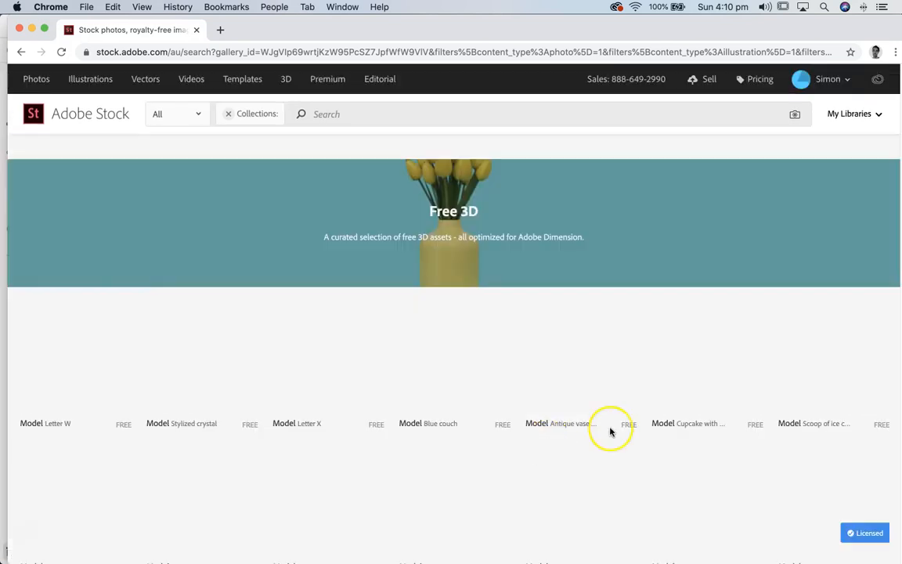
# Examine the free 3D models on page 3 and return to the asparagus and plant models
pyautogui.scroll(-6, 610, 430)
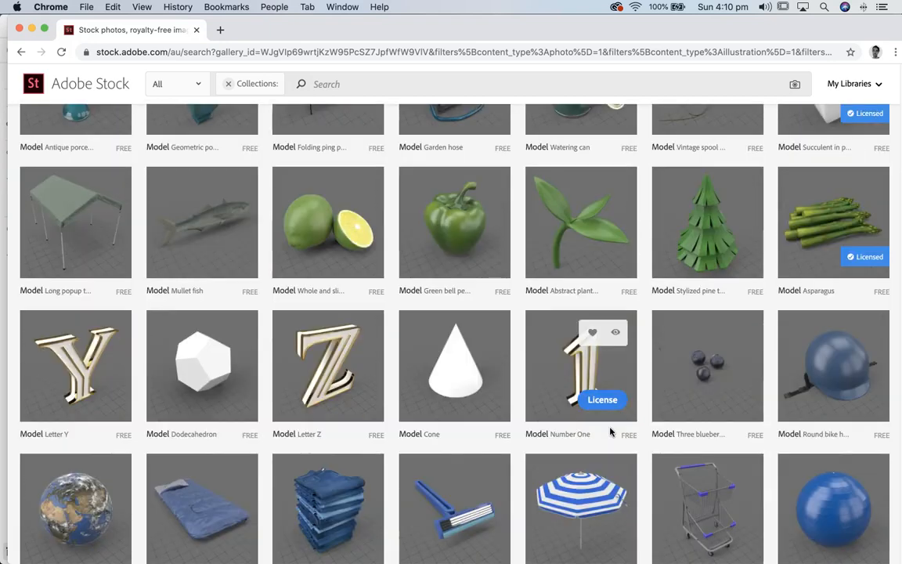
pyautogui.scroll(-8, 611, 430)
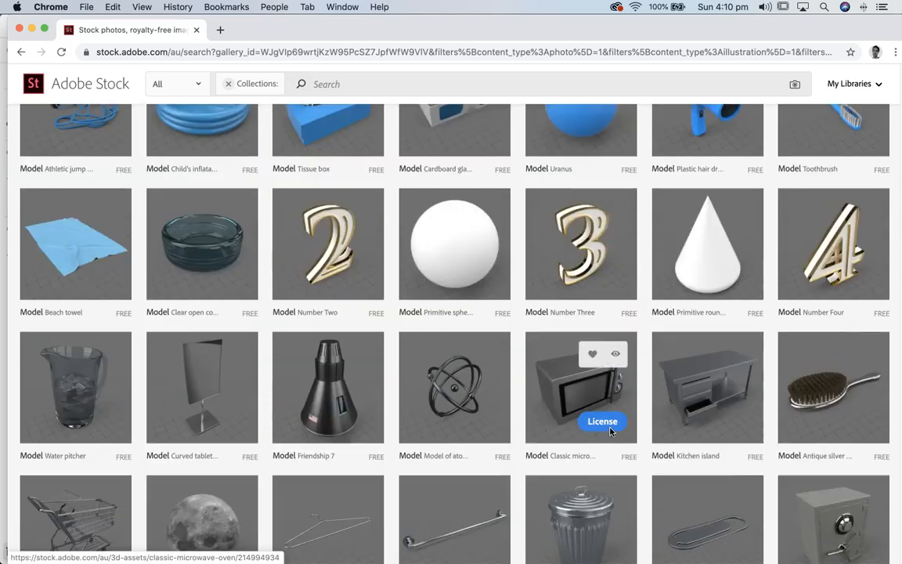
pyautogui.scroll(-6, 610, 430)
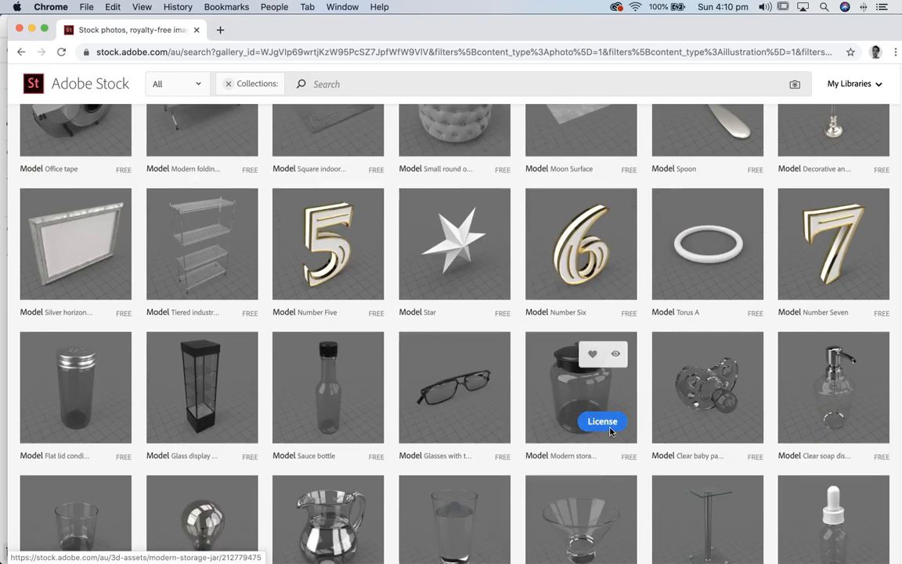
pyautogui.scroll(-5, 610, 430)
pyautogui.scroll(4, 611, 431)
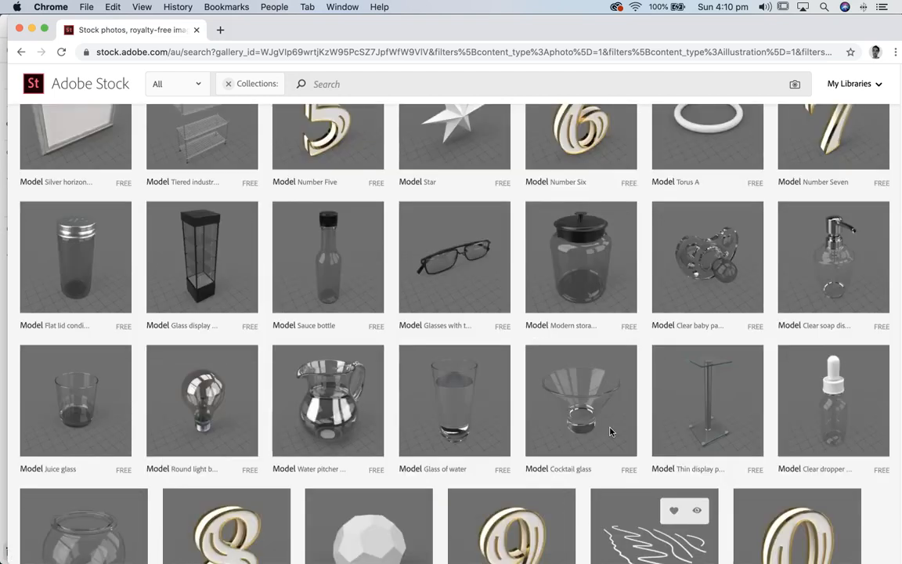
pyautogui.scroll(12, 610, 431)
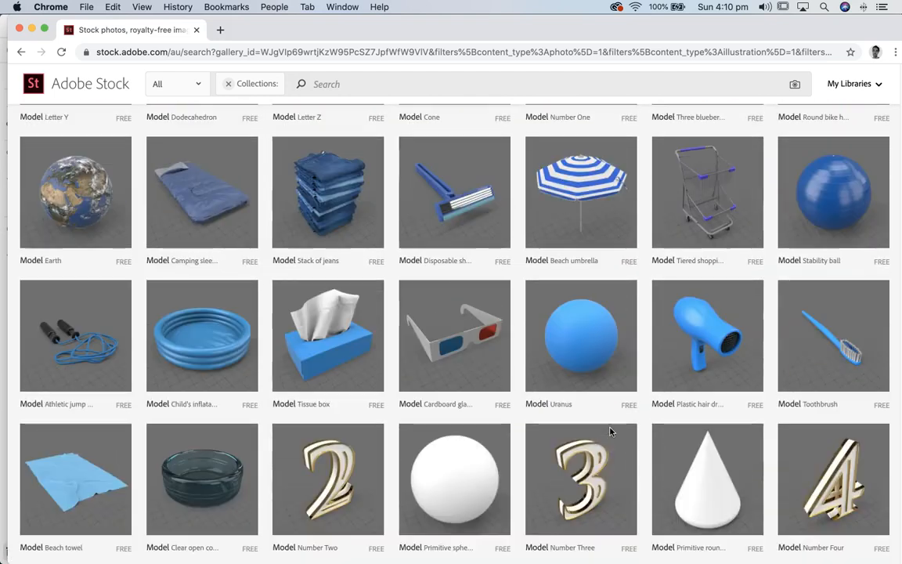
pyautogui.scroll(5, 610, 430)
pyautogui.click(729, 386)
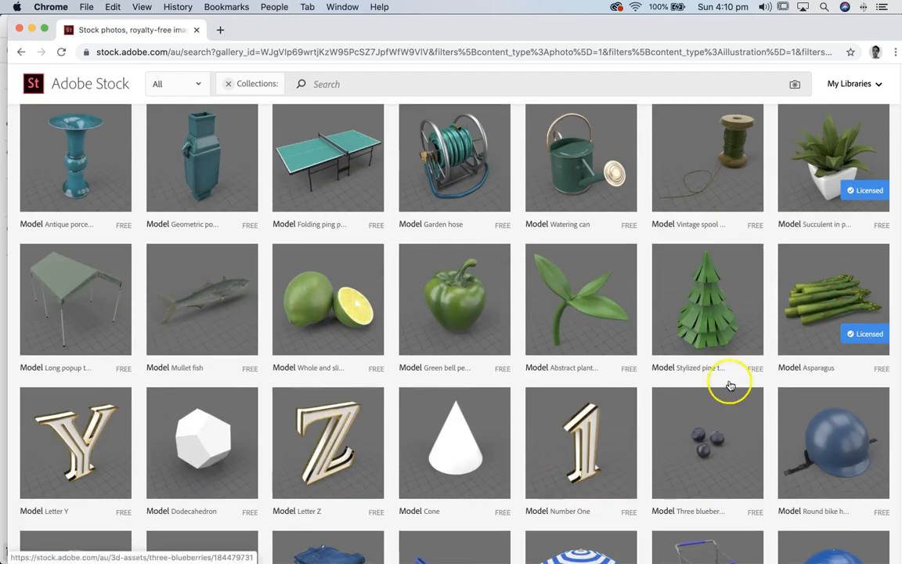
# Download the licensed Asparagus model and switch back to Adobe Dimension
pyautogui.moveTo(821, 304)
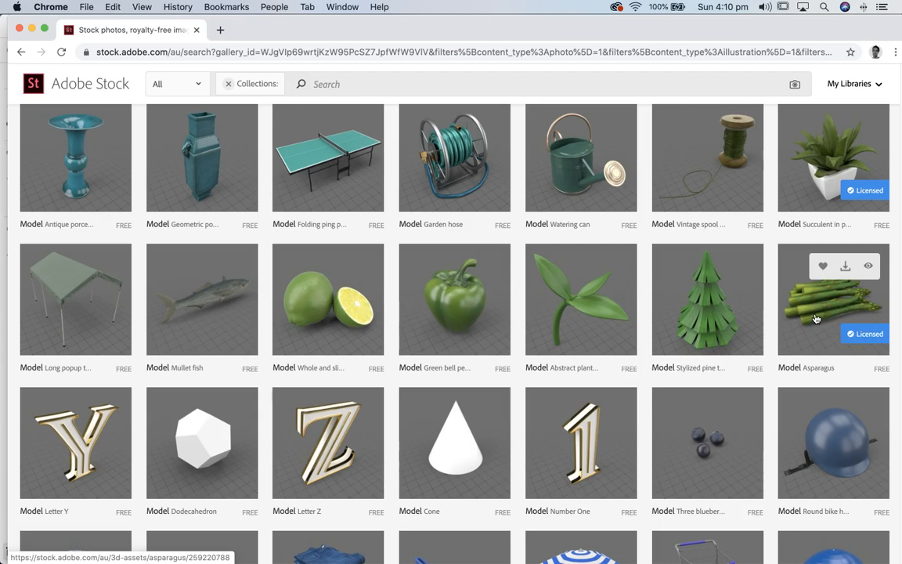
pyautogui.click(845, 266)
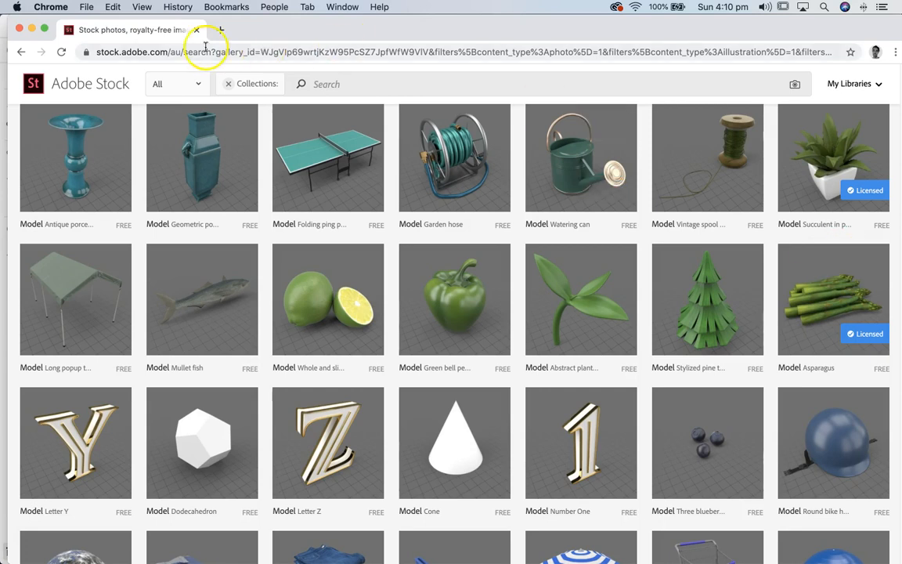
pyautogui.click(31, 28)
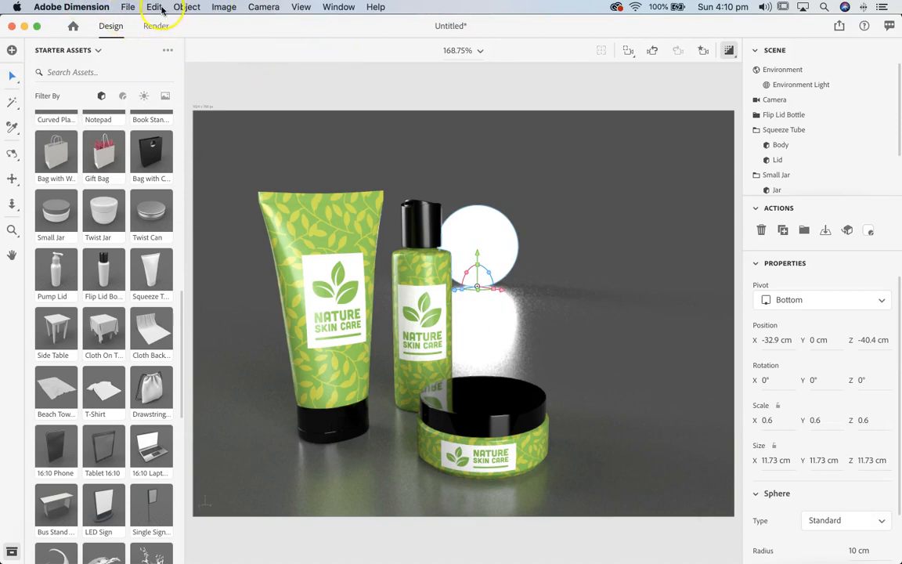
# Import the 3D model asparagus_095.obj from the AdobeStock_259220788 folder on the Desktop
pyautogui.click(127, 7)
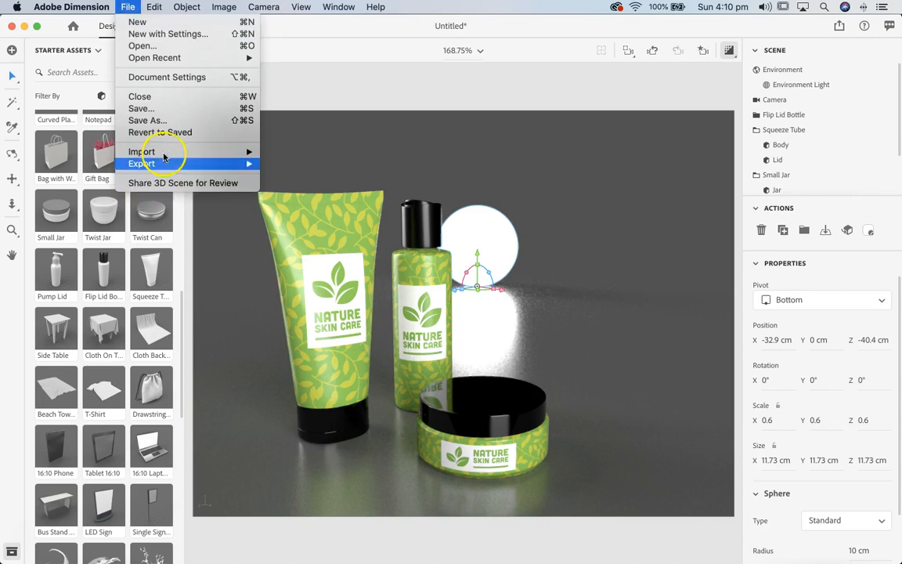
pyautogui.moveTo(145, 151)
pyautogui.click(296, 153)
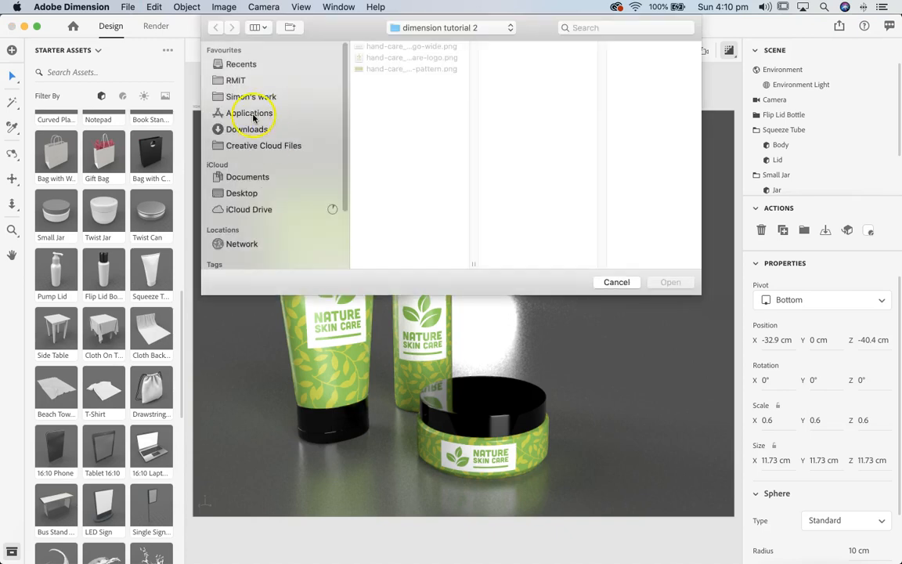
pyautogui.click(243, 194)
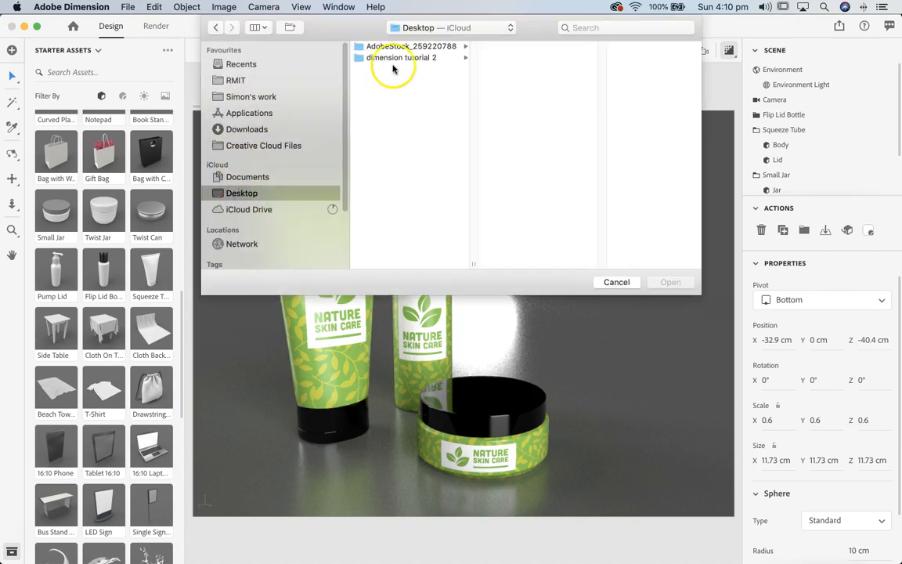
pyautogui.click(419, 47)
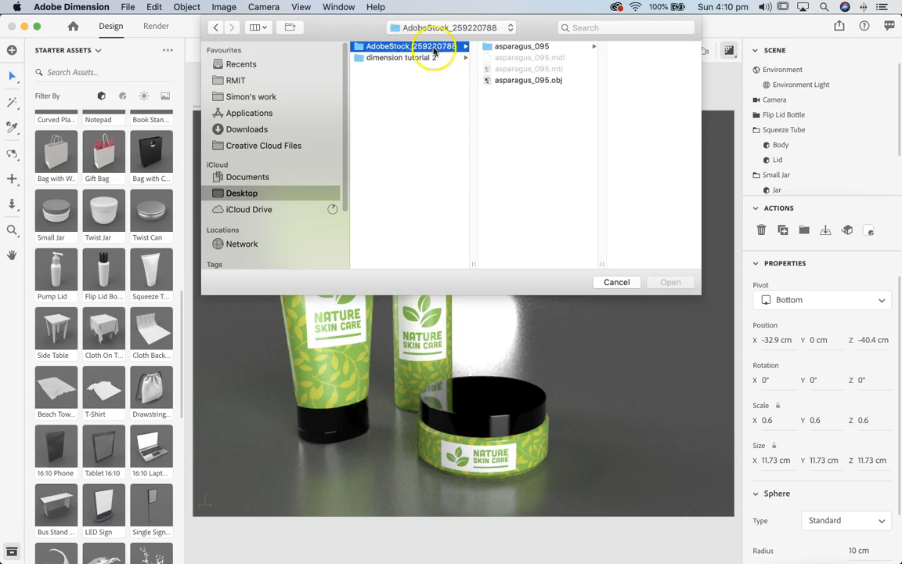
pyautogui.click(554, 83)
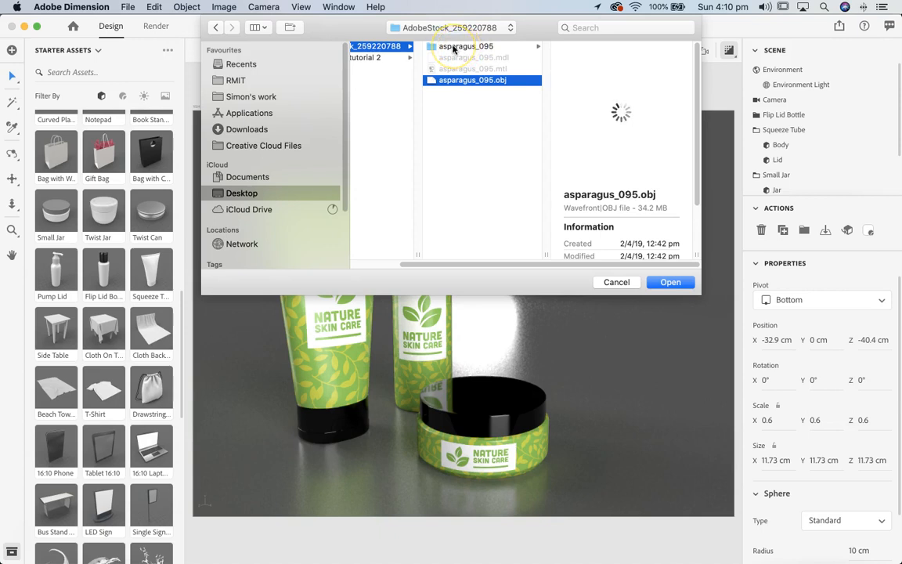
pyautogui.click(456, 46)
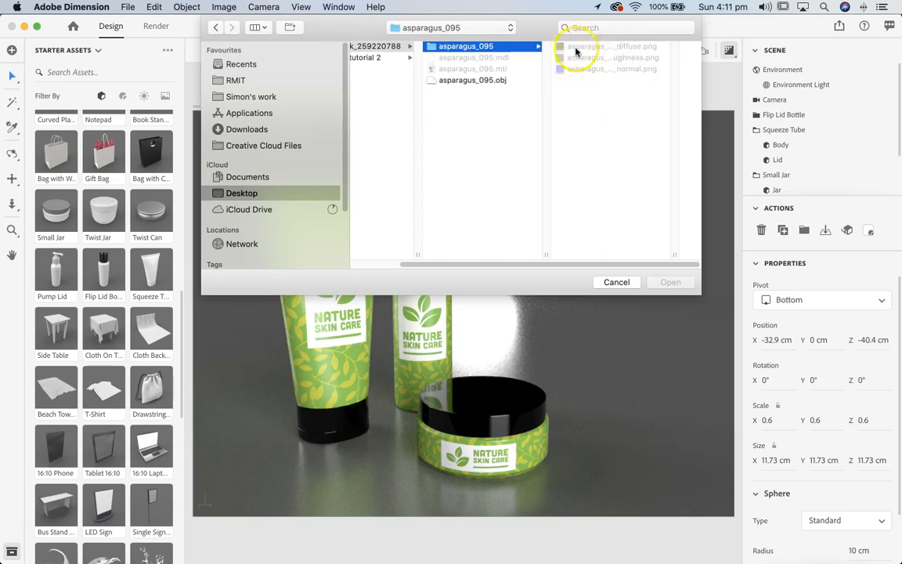
pyautogui.click(468, 82)
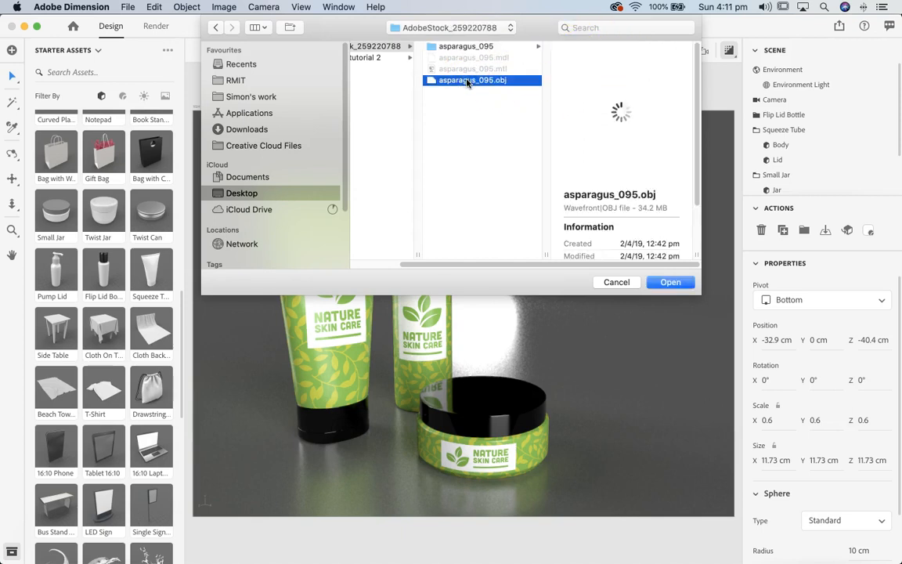
pyautogui.click(674, 283)
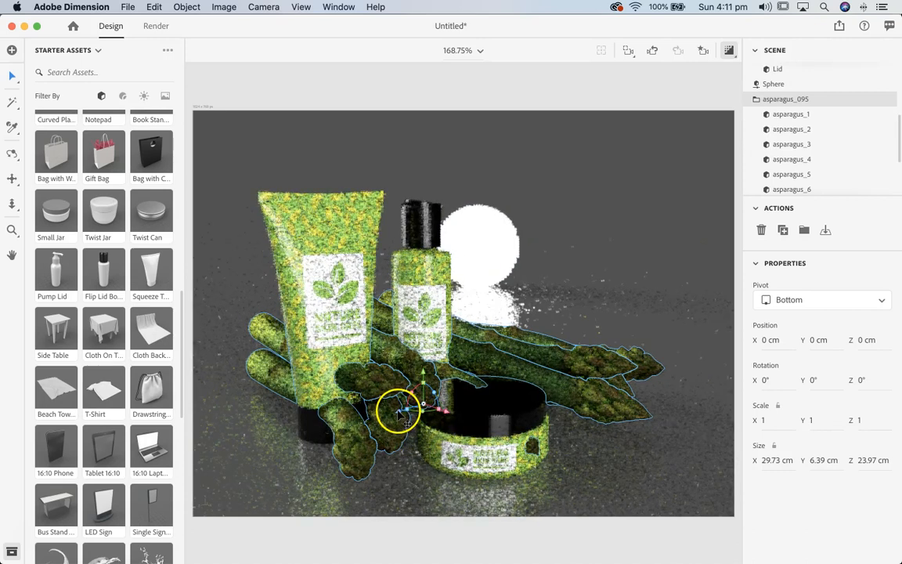
# Turn off the render preview, scale the asparagus to 0.6 and place it behind the jar at Z about -12.7 cm
pyautogui.click(729, 52)
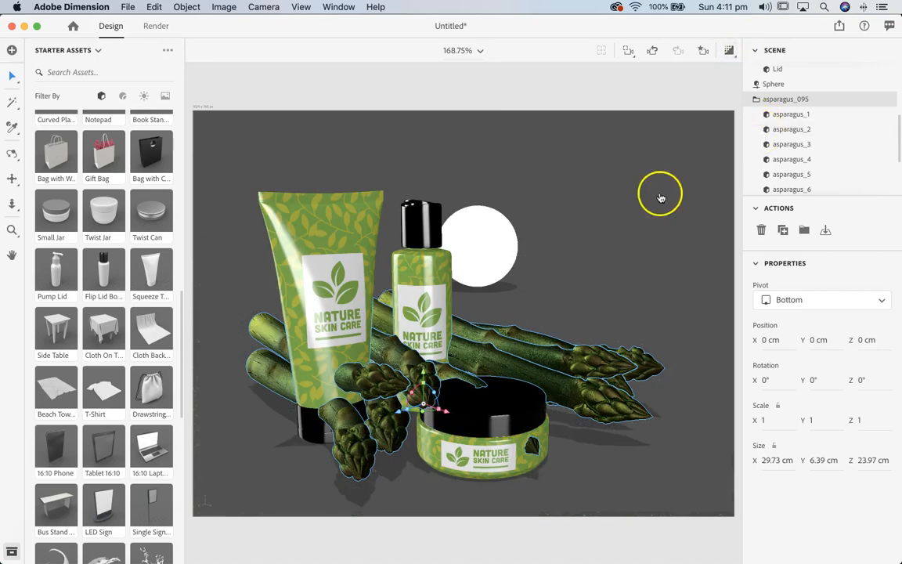
pyautogui.moveTo(401, 409); pyautogui.dragTo(556, 345)
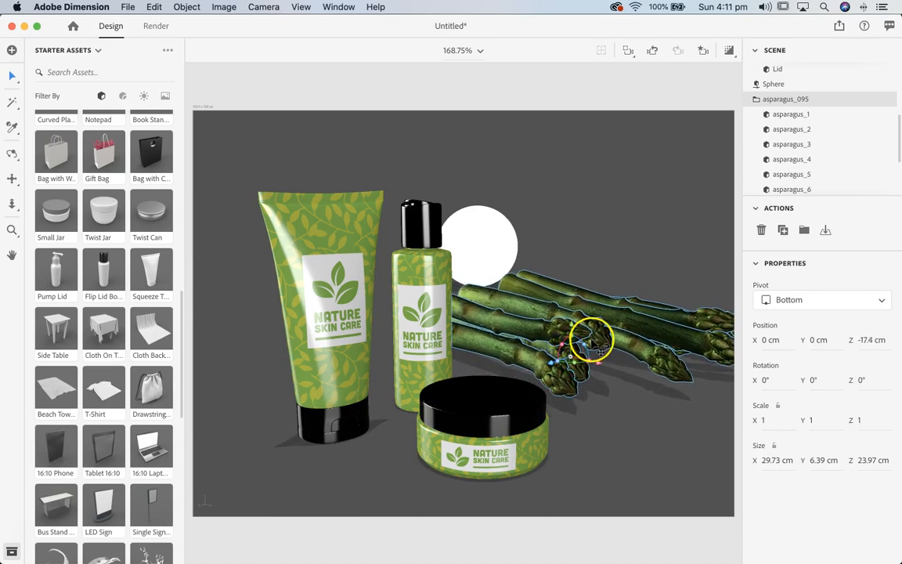
pyautogui.moveTo(577, 345); pyautogui.dragTo(522, 383)
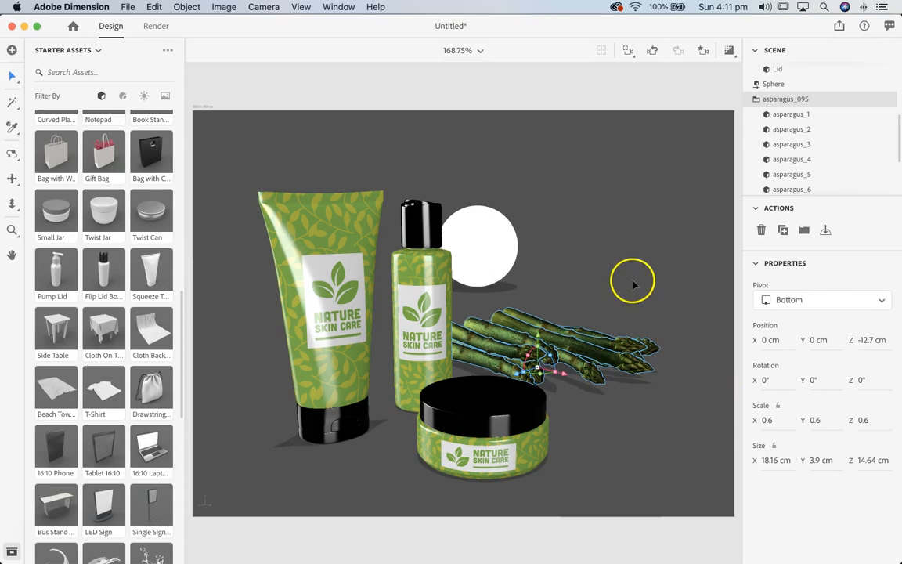
# Scale the sphere to 0.4 at Z about -35.9 cm and shift the asparagus back to Z about -13.6 cm
pyautogui.click(505, 257)
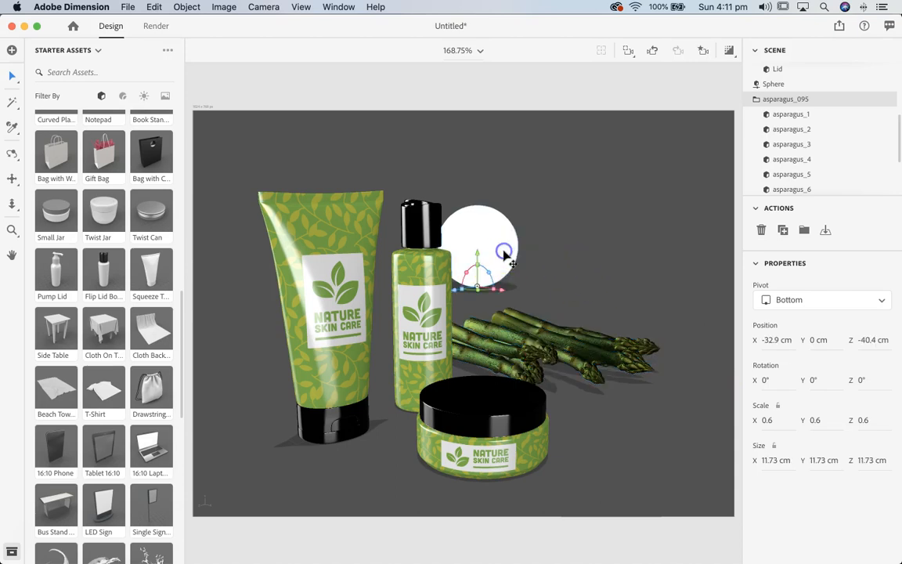
pyautogui.moveTo(479, 269); pyautogui.dragTo(429, 297)
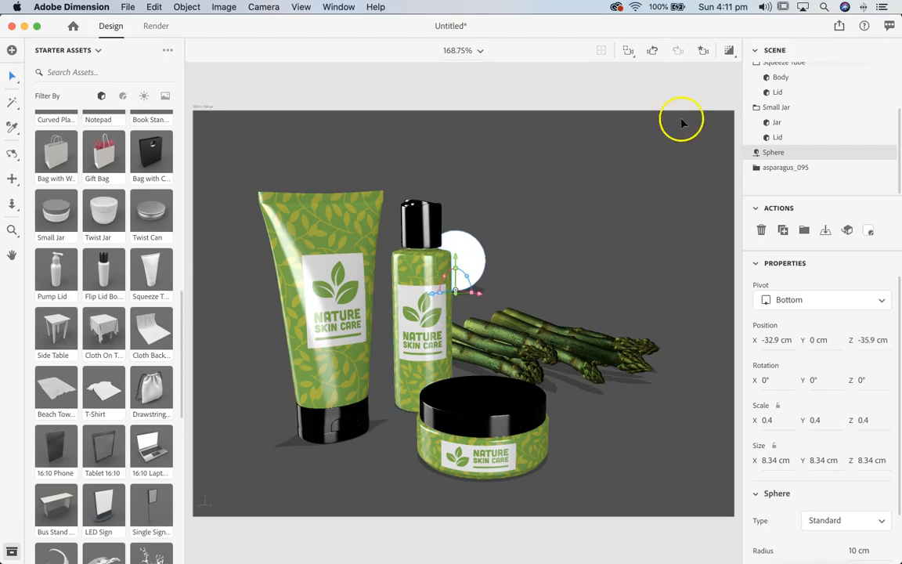
pyautogui.click(521, 332)
pyautogui.moveTo(518, 372); pyautogui.dragTo(533, 384)
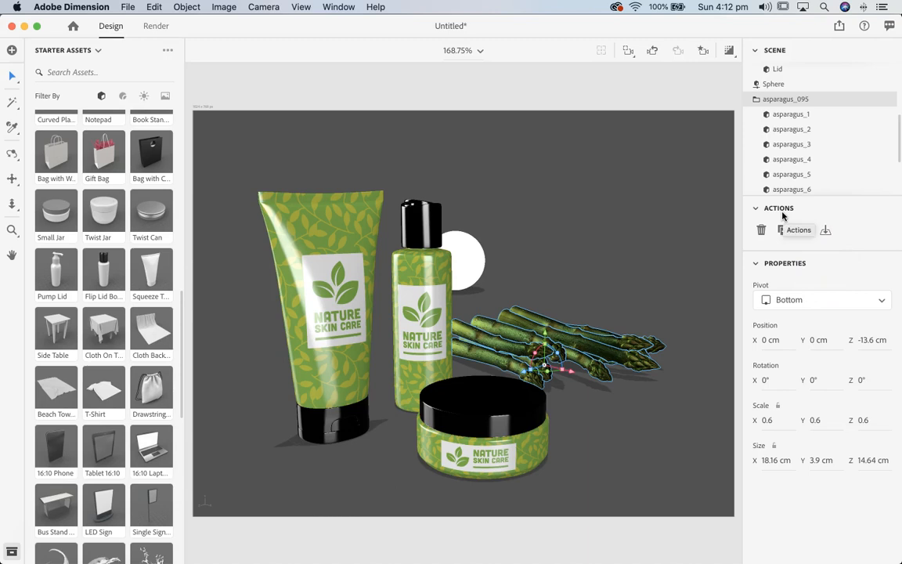
# Render the scene with PNG export enabled and the export filename hand-care-example
pyautogui.click(155, 27)
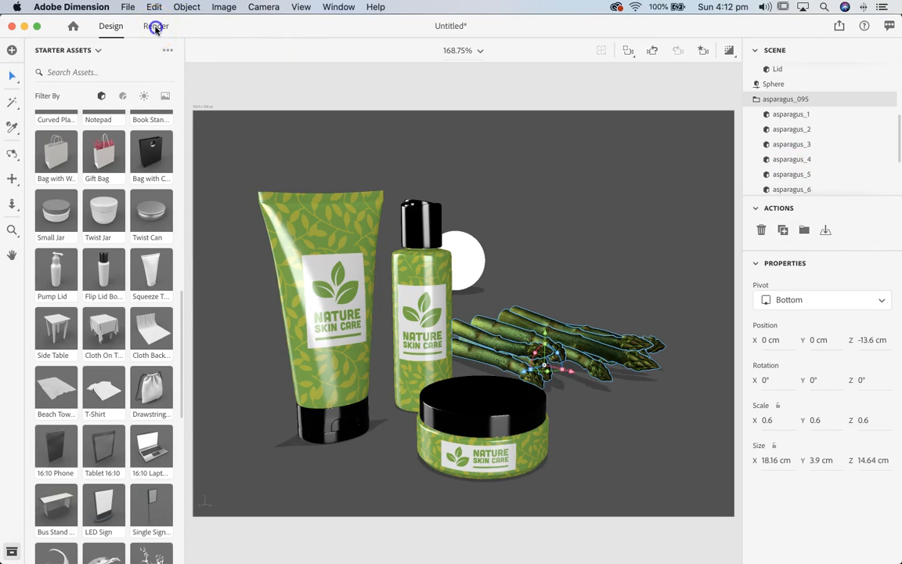
pyautogui.click(758, 213)
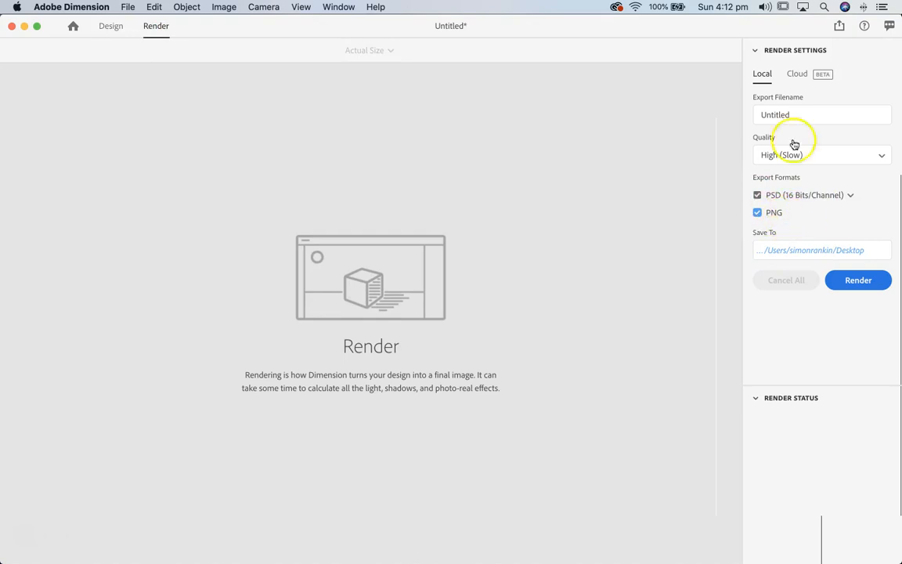
pyautogui.click(816, 115)
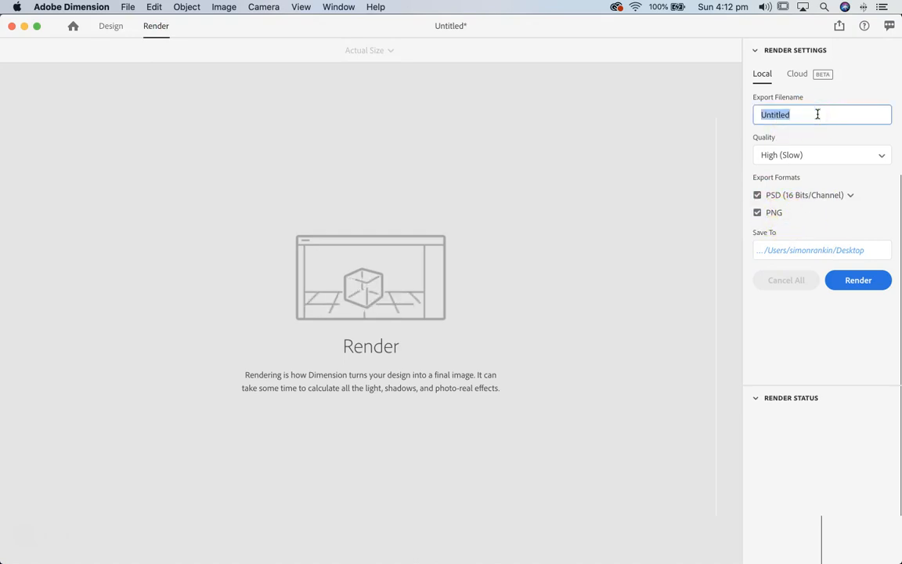
pyautogui.write('hand-car')
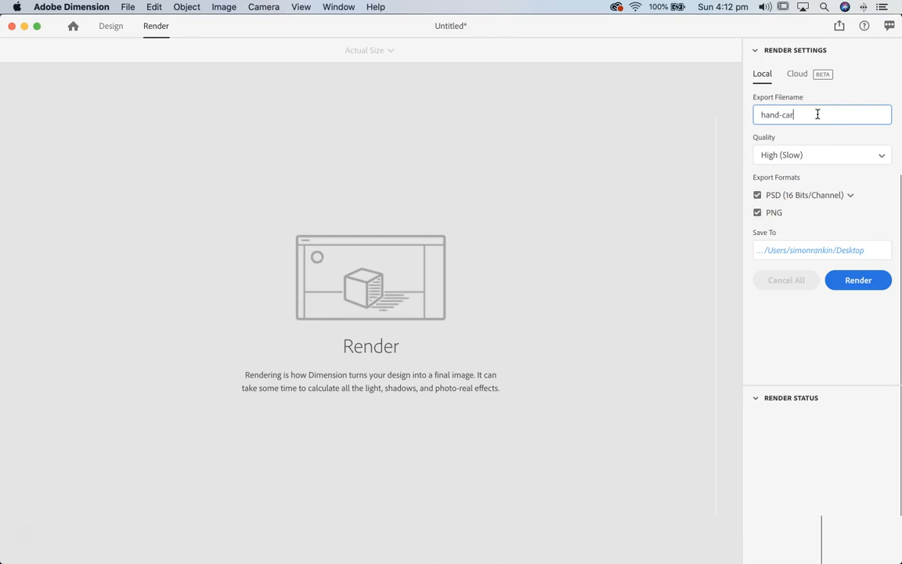
pyautogui.write('e-example')
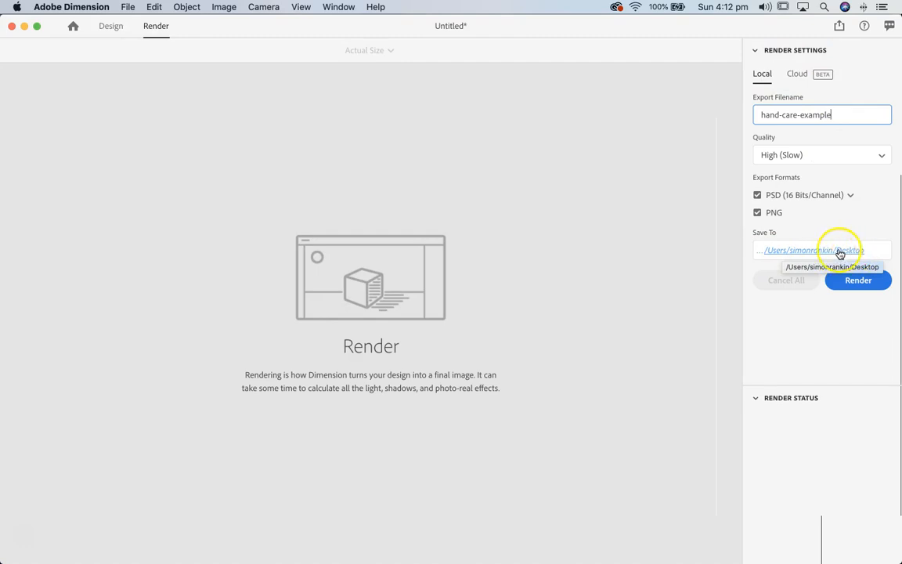
pyautogui.click(857, 280)
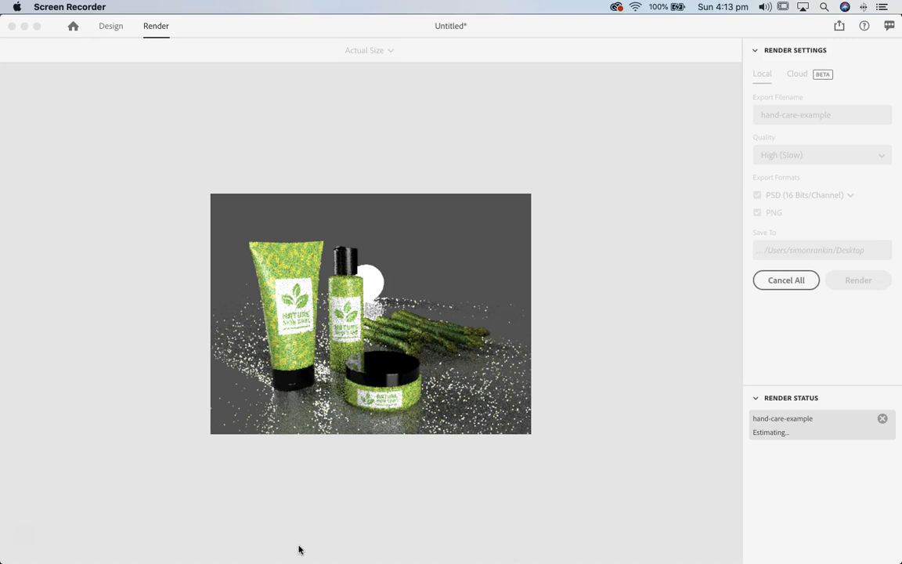
pyautogui.click(288, 539)
pyautogui.click(237, 508)
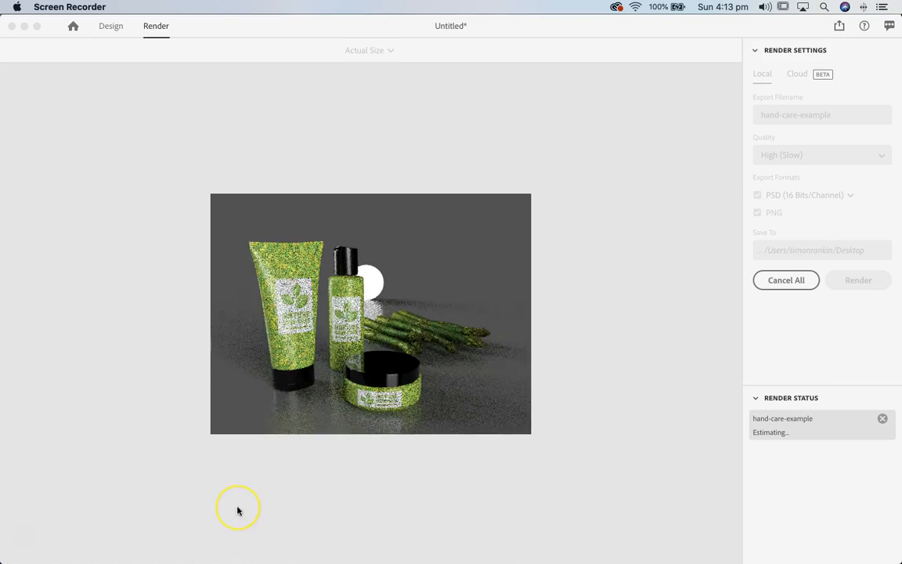
pyautogui.click(54, 534)
pyautogui.click(40, 539)
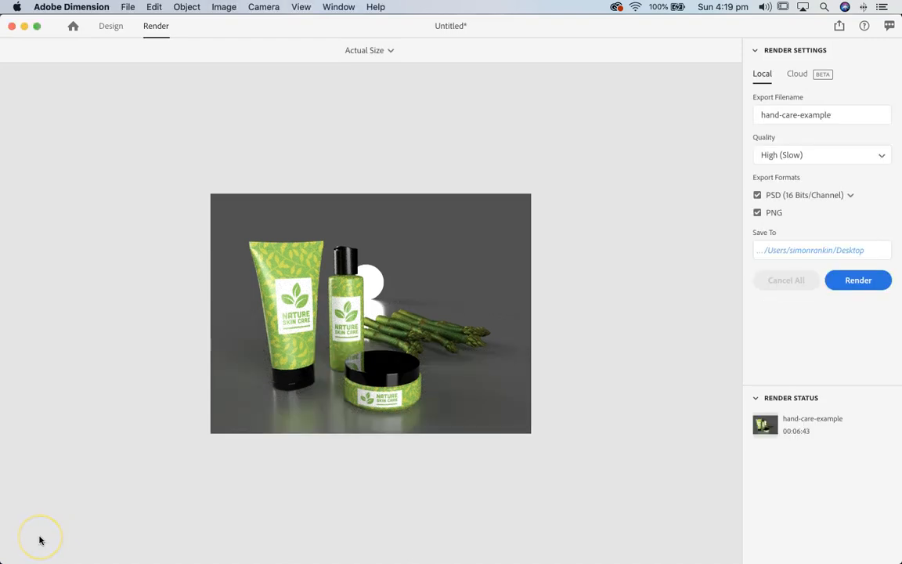
pyautogui.click(94, 550)
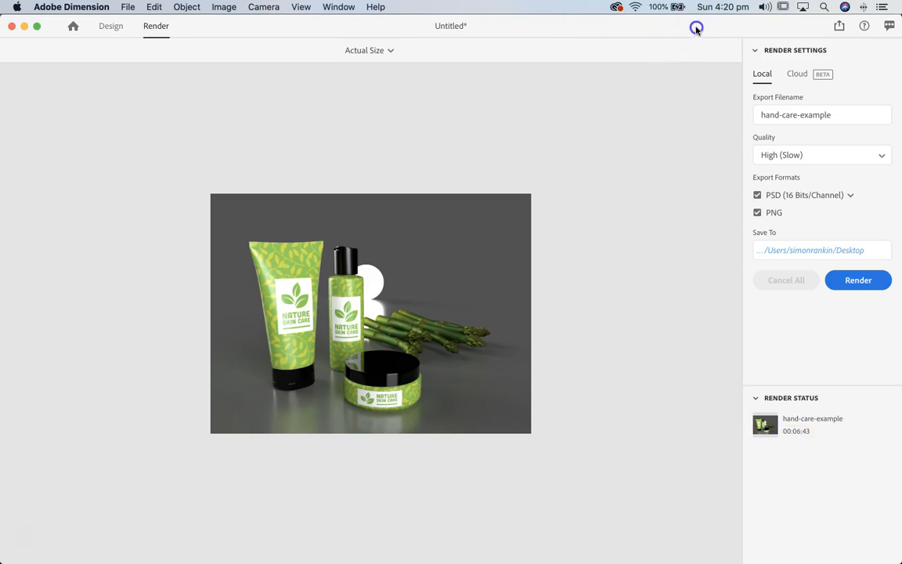
# Move the render window aside and open the rendered hand-care-example.png from the Desktop in Preview to inspect it
pyautogui.moveTo(695, 29); pyautogui.dragTo(223, 29)
pyautogui.click(765, 366)
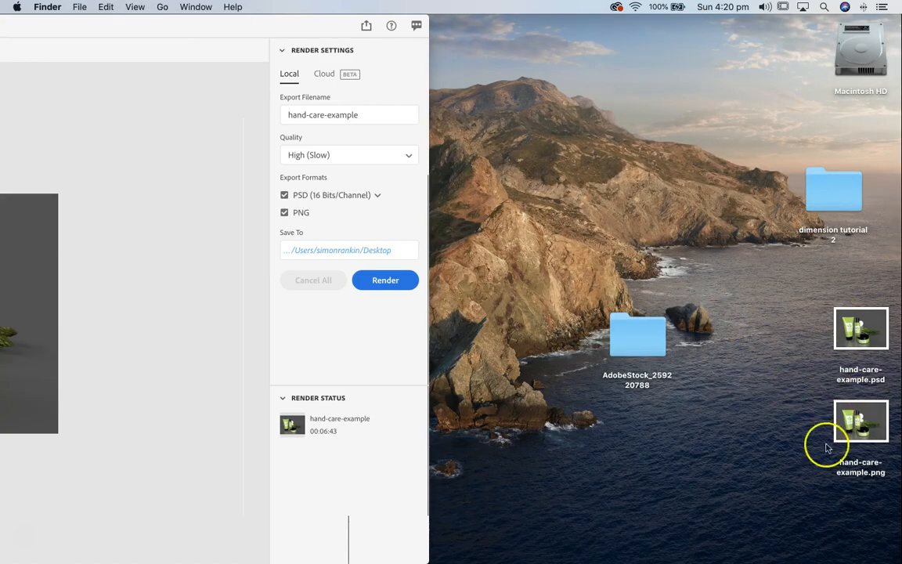
pyautogui.click(865, 339)
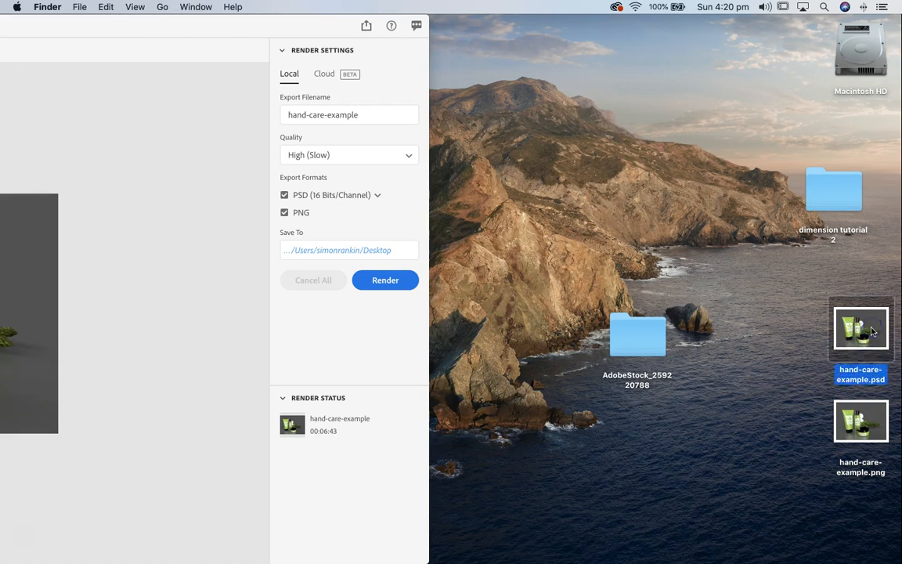
pyautogui.click(854, 418)
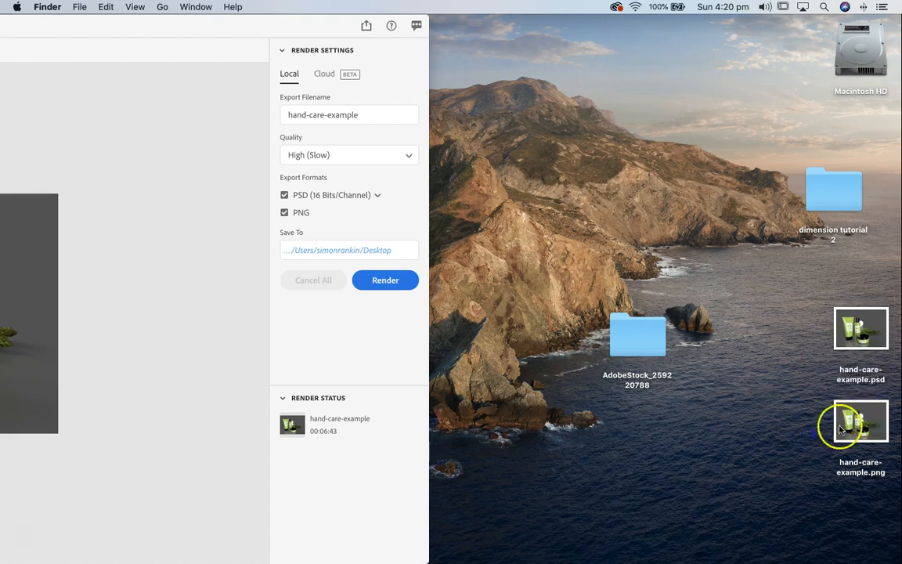
pyautogui.doubleClick(874, 422)
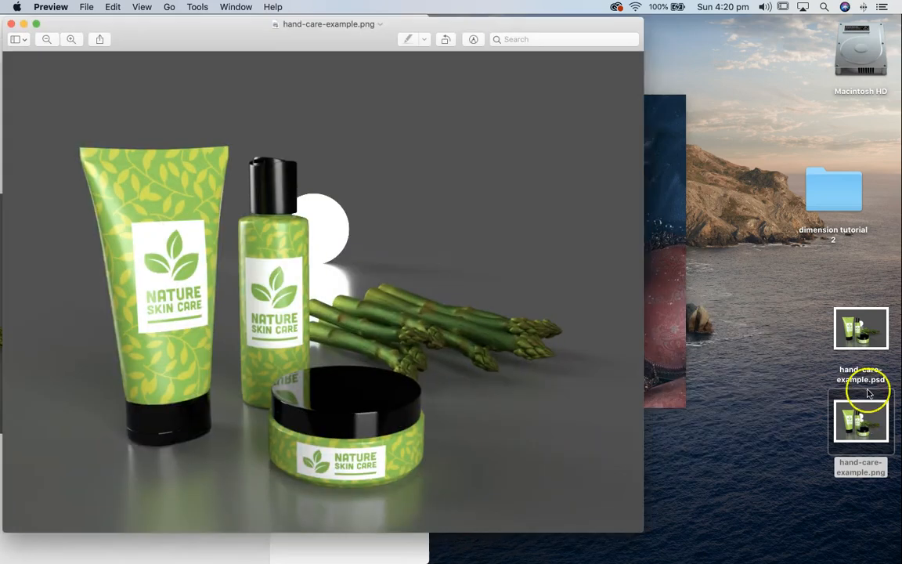
pyautogui.moveTo(358, 24); pyautogui.dragTo(394, 31)
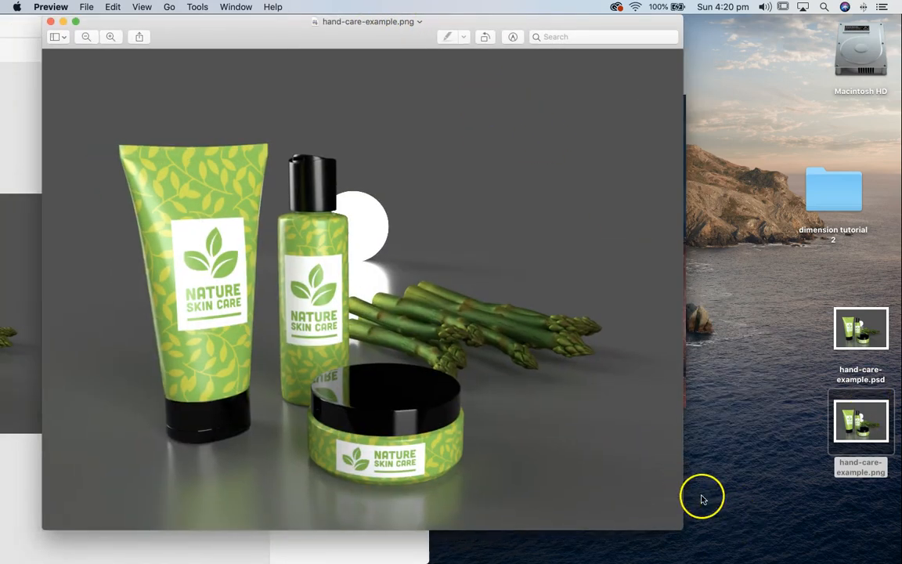
pyautogui.moveTo(220, 557)
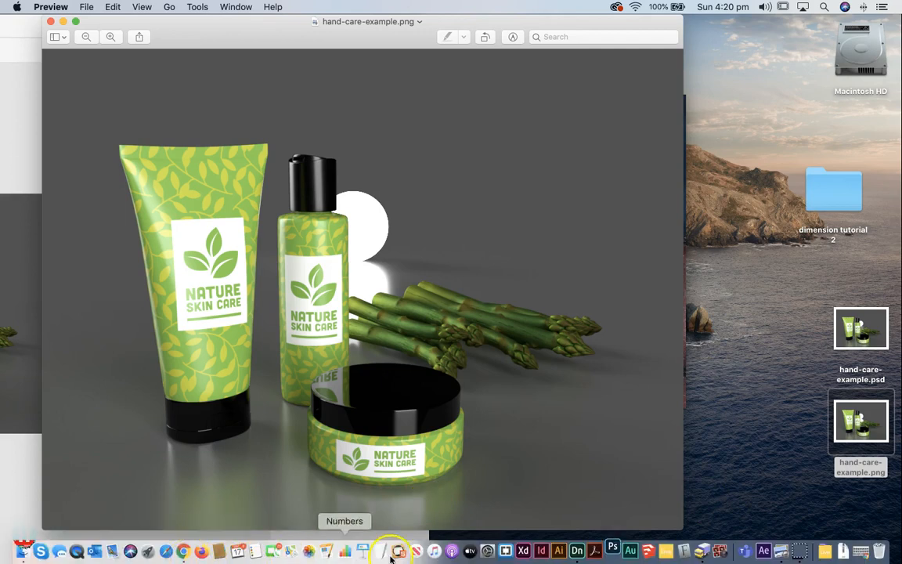